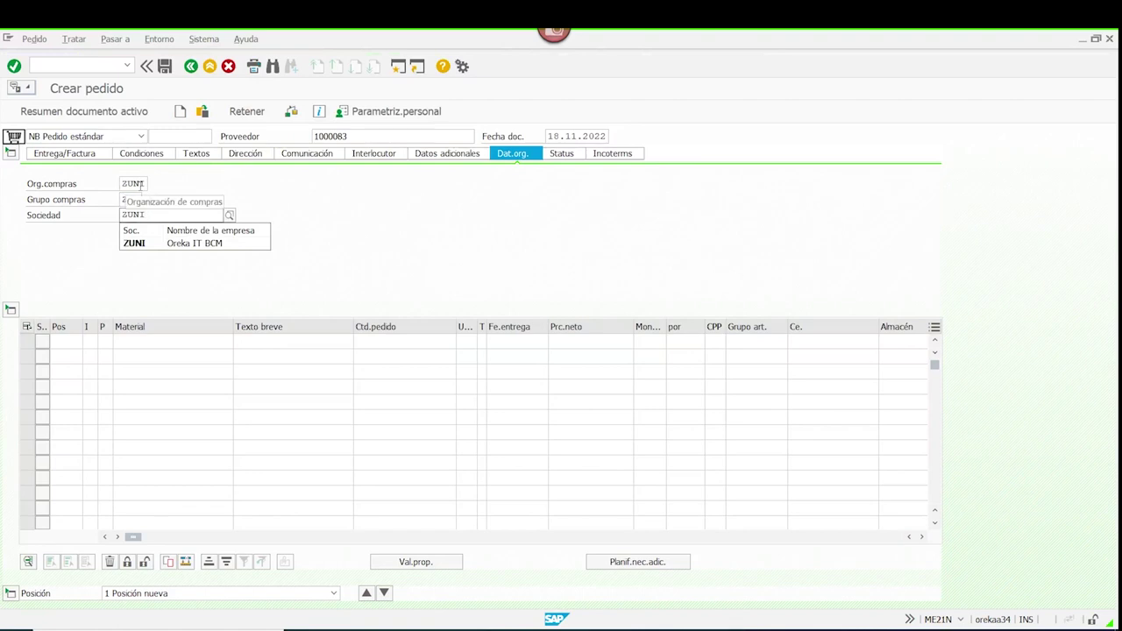
- Enter material MP_TORNILLO_CE20F in the first order item with an order quantity of 1000
left_click(143, 339)
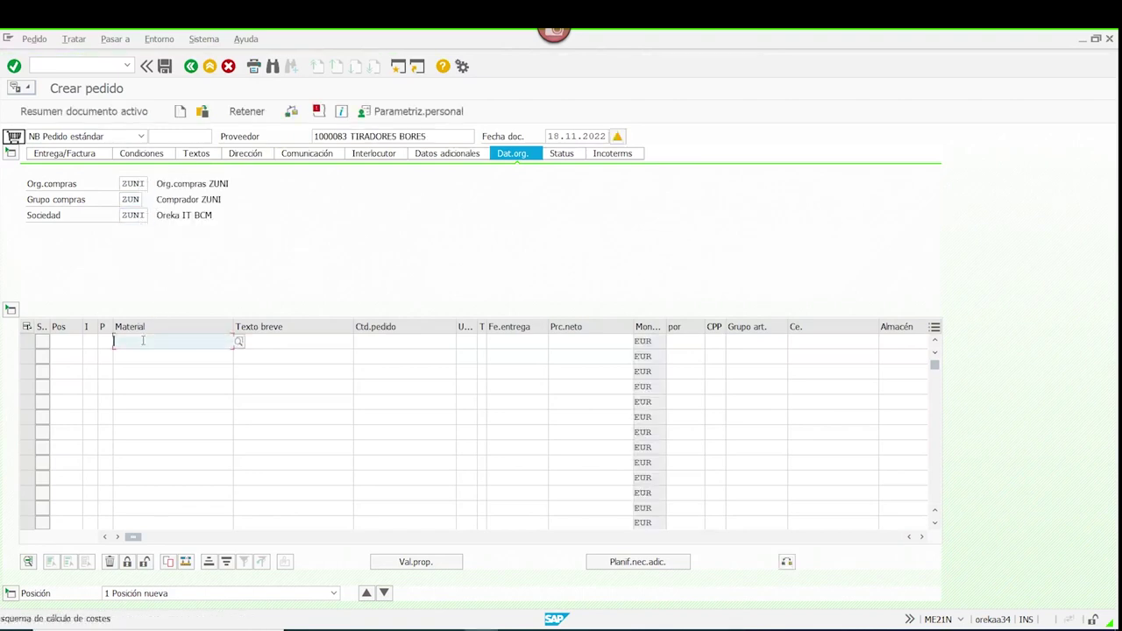
type("*CE20F")
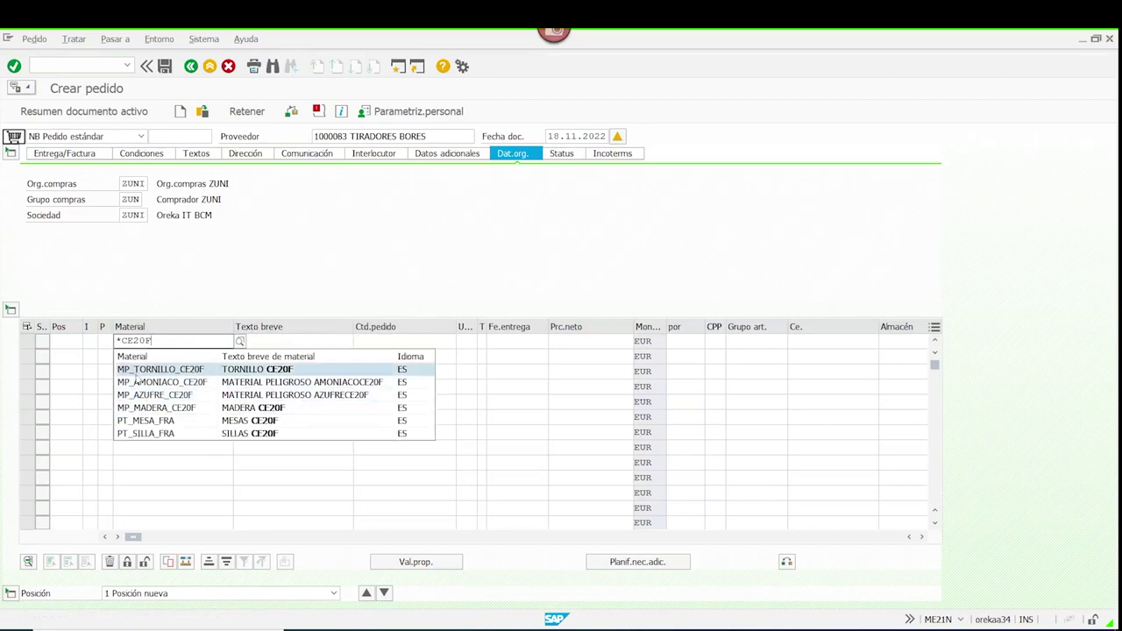
left_click(365, 369)
left_click(390, 341)
type("2")
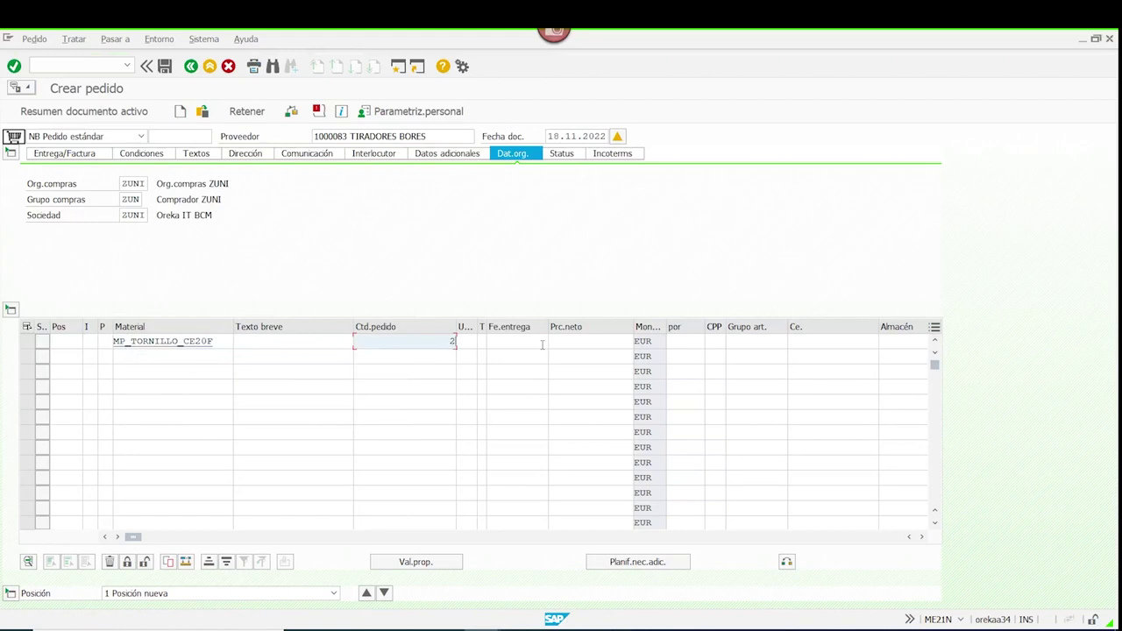
type("00")
key("BackSpace")
key("BackSpace")
key("BackSpace")
type("1000")
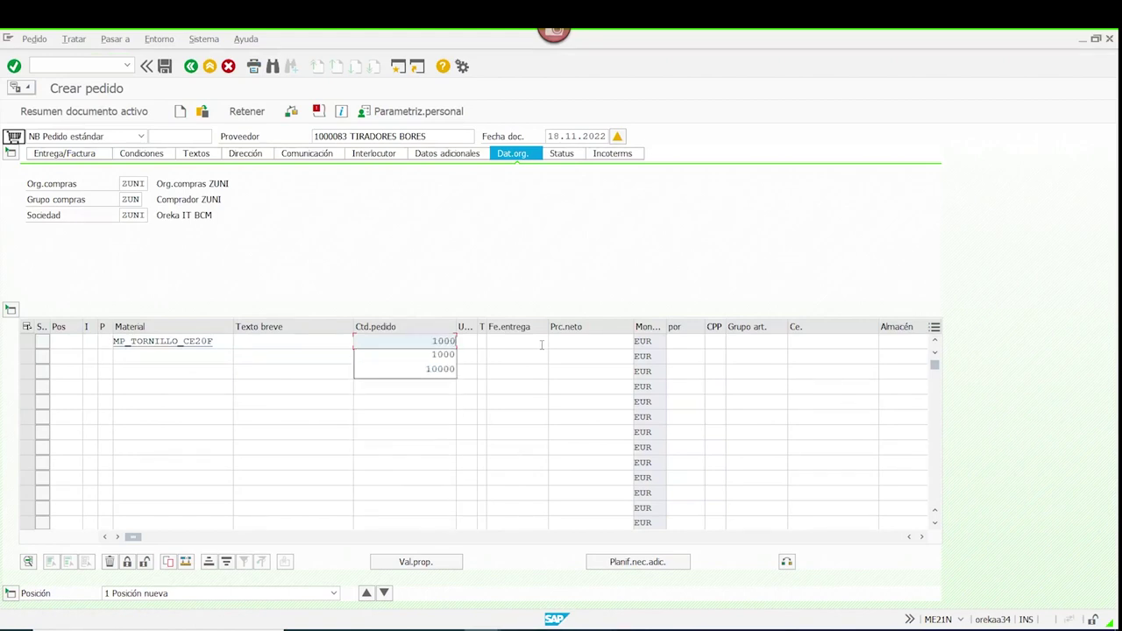
- Set the screw item's plant to ZUNI and save the purchase order
left_click(795, 346)
type("ZUNI")
key("Return")
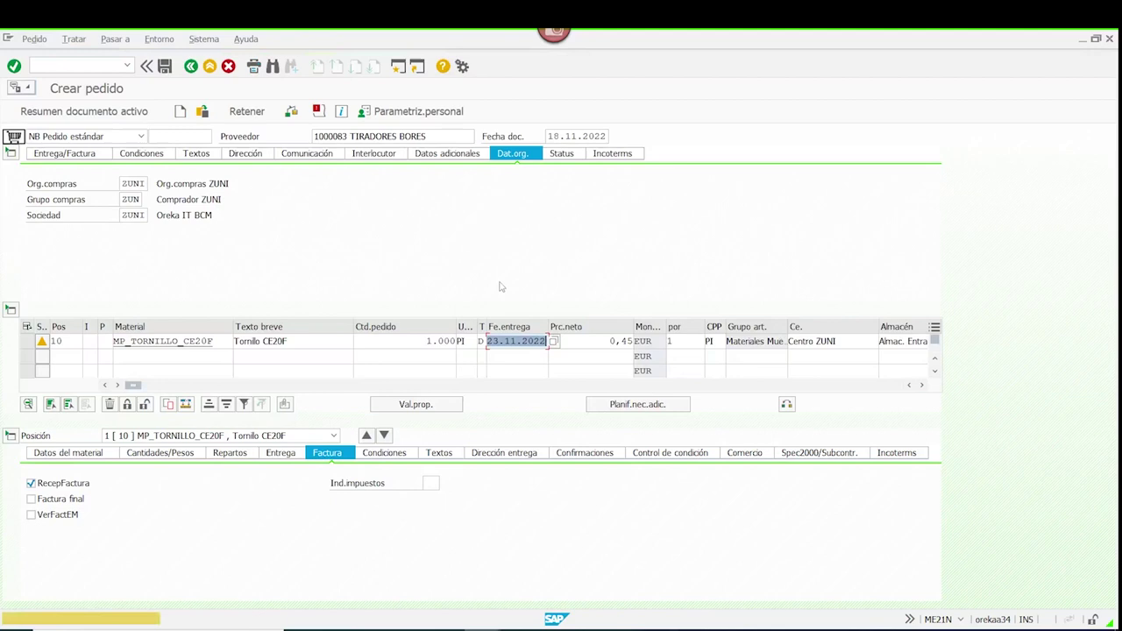
left_click(167, 68)
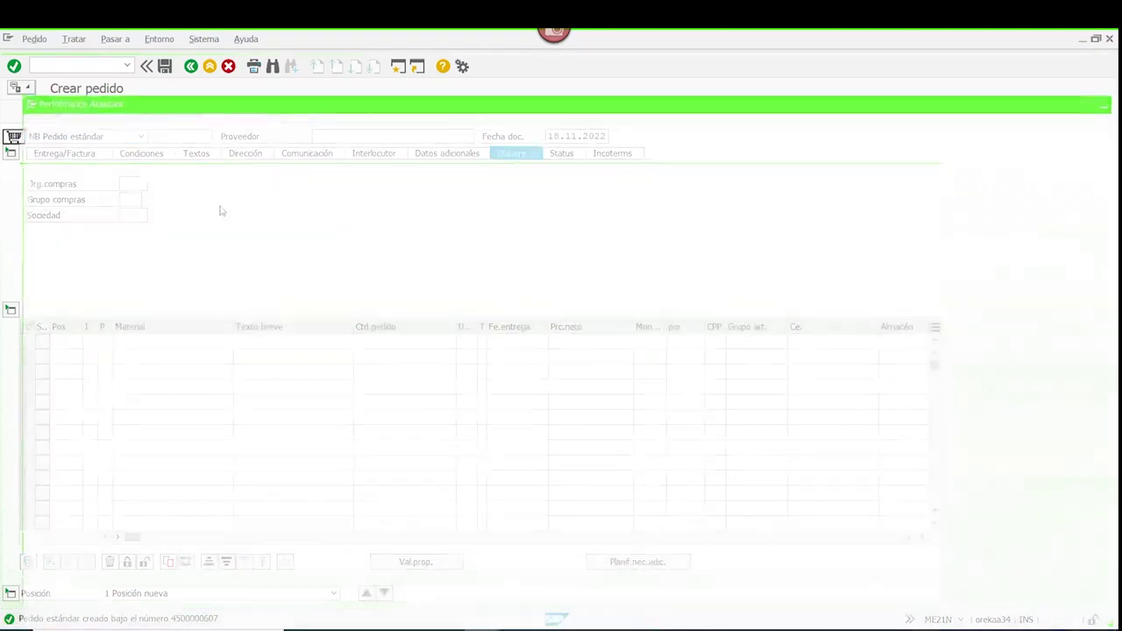
- Copy the new purchase order's number from the creation message and close the message window
left_click_drag(228, 140, 297, 145)
key("ctrl+c")
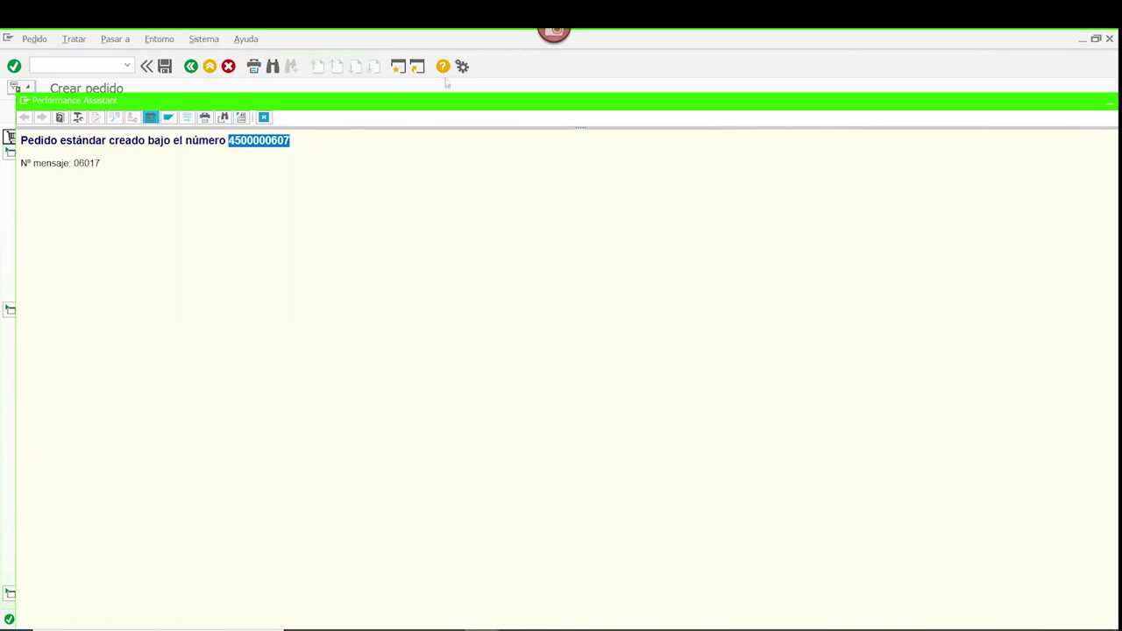
left_click_drag(473, 103, 371, 95)
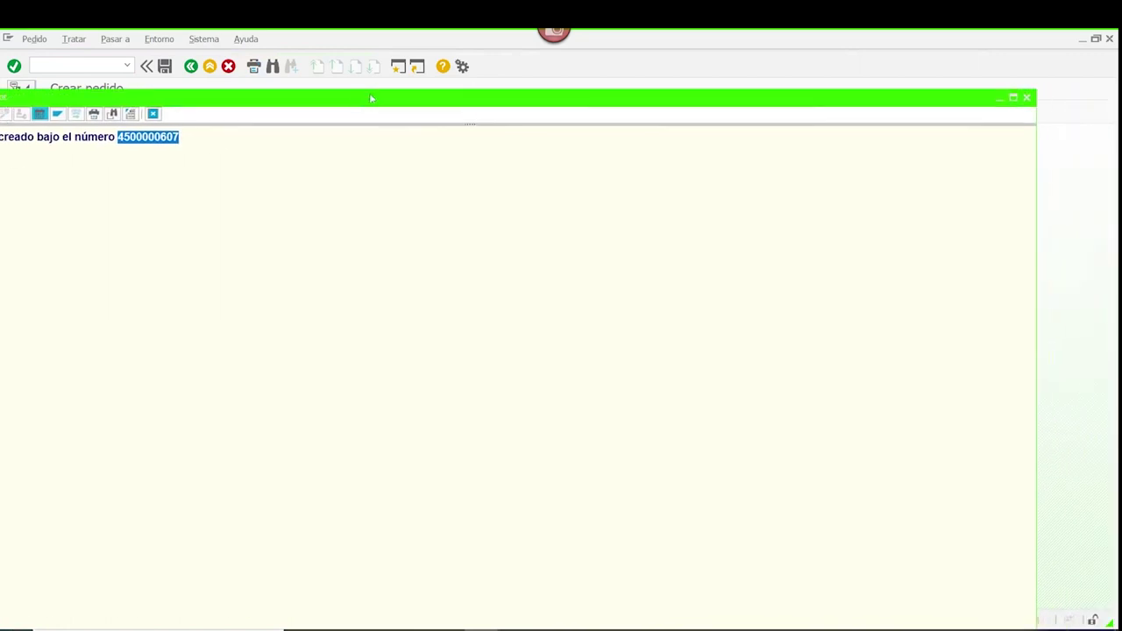
left_click(1028, 99)
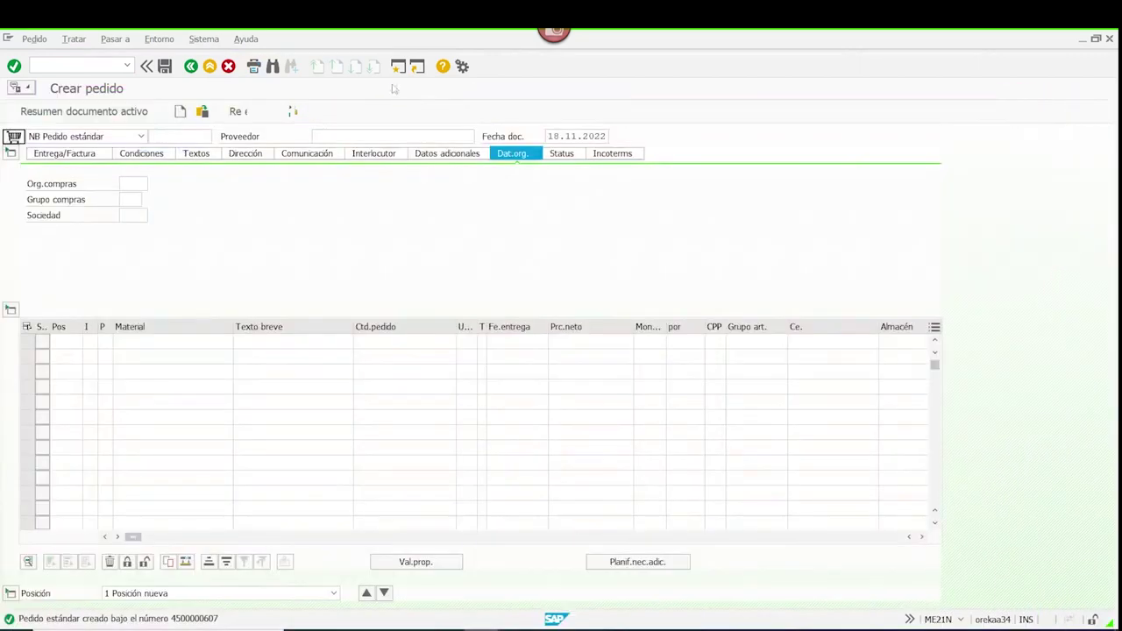
- Go to the goods receipt transaction MIGO and load the purchase order using the copied number
left_click(210, 66)
type("MIGO")
key("Return")
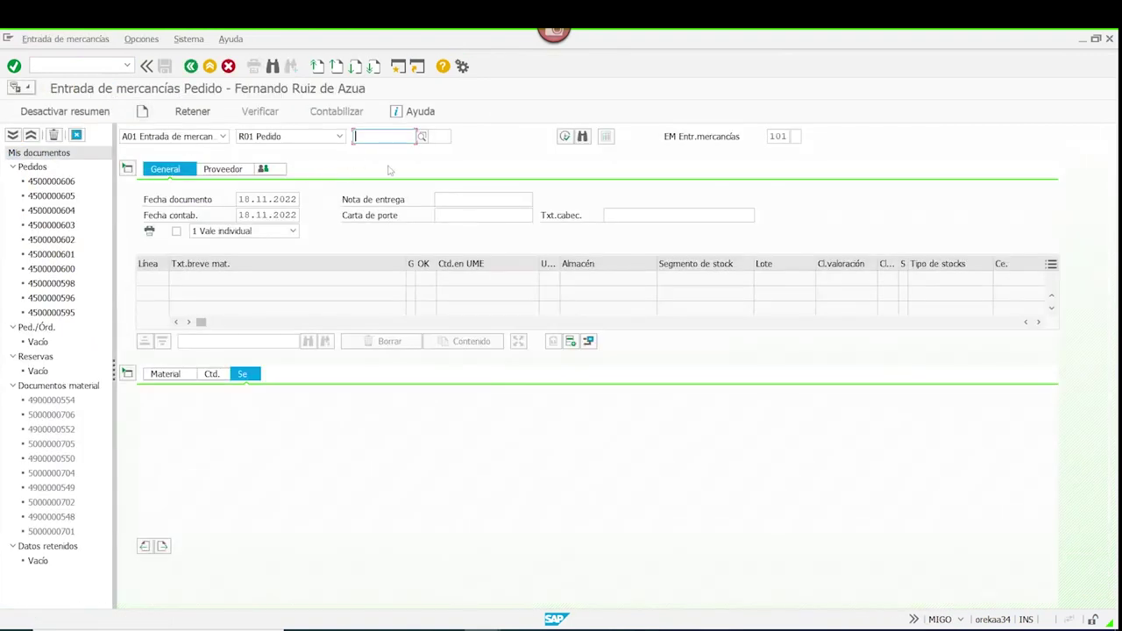
key("ctrl+v")
key("Return")
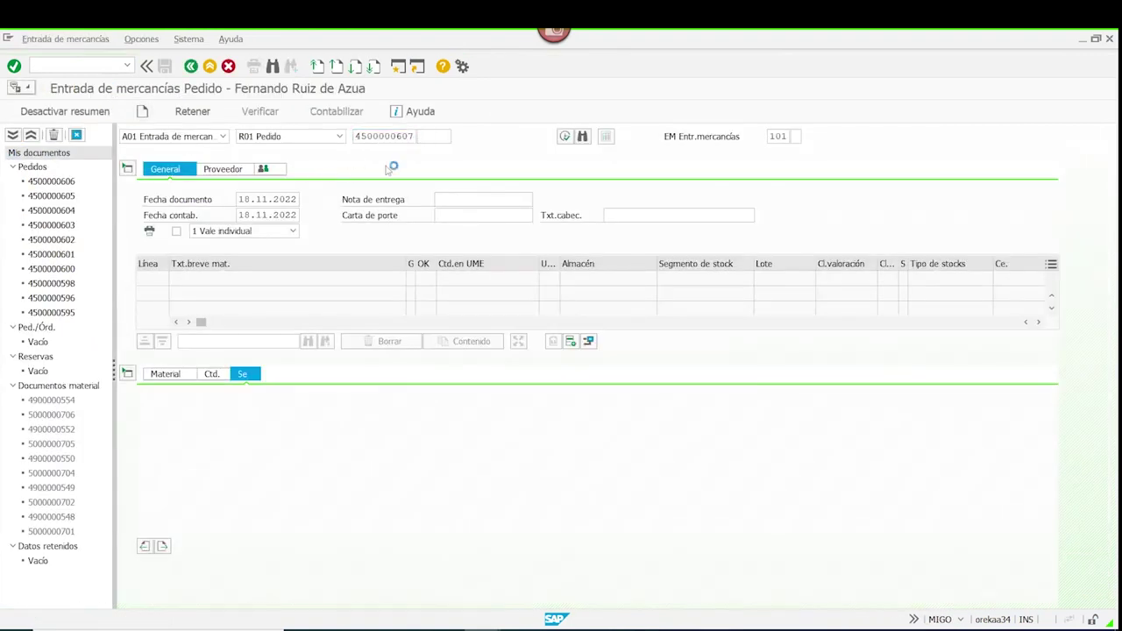
- Enter 1000 as the delivery note quantity for the screw item and mark the item as OK
left_click(211, 373)
left_click(289, 451)
type("1000")
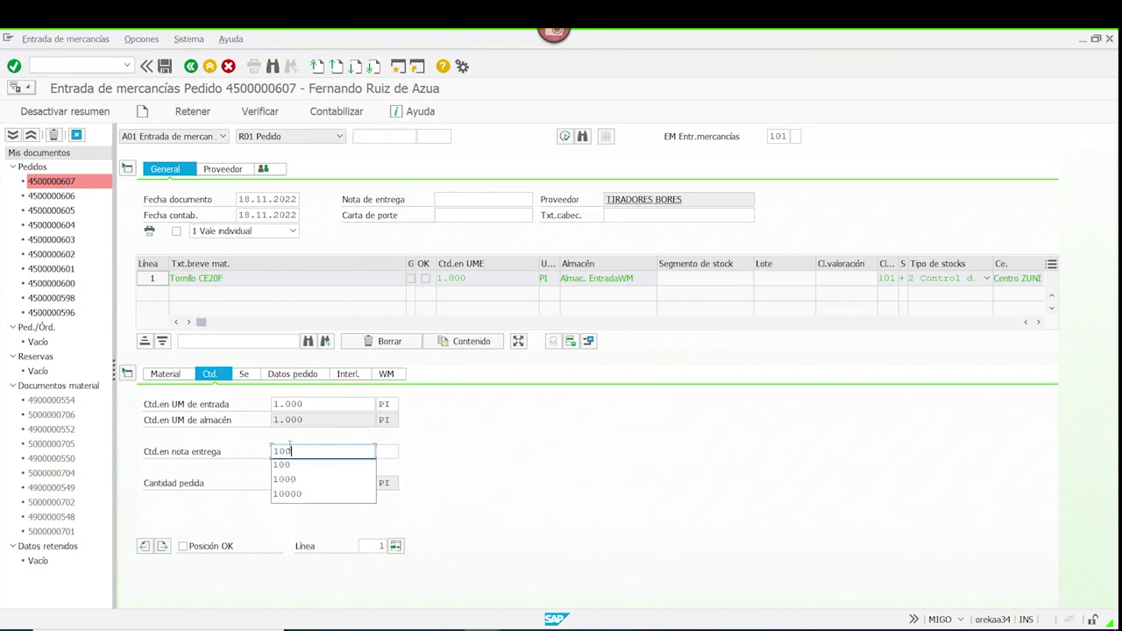
left_click(183, 546)
- Set the item's certificate-included indicator to Sí in the order data, check the goods receipt and post it
left_click(320, 375)
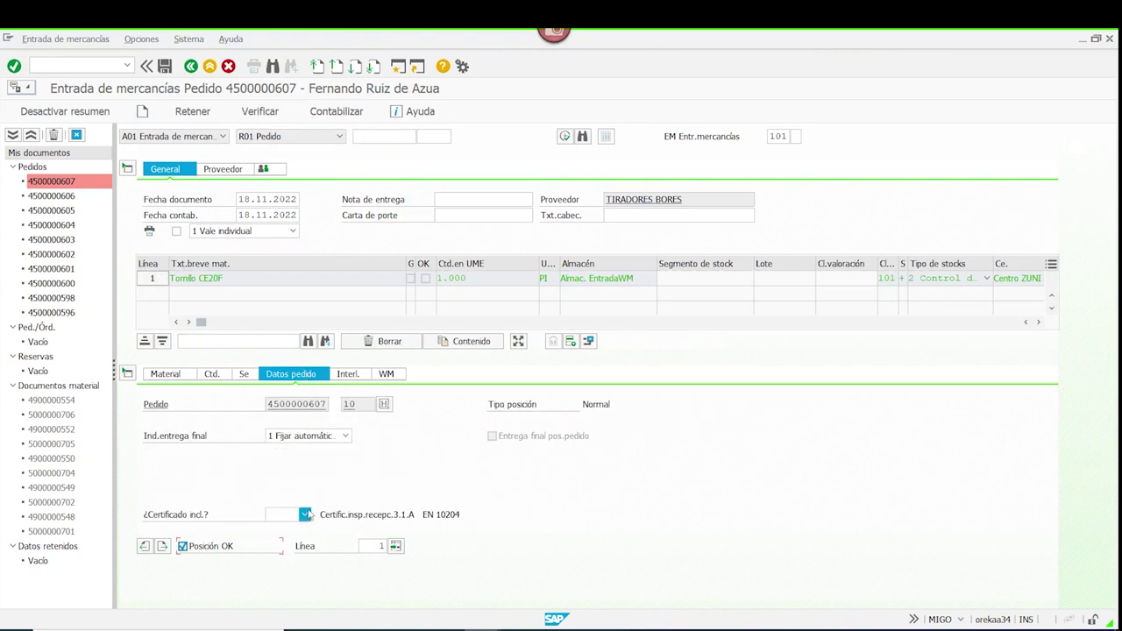
left_click(304, 514)
left_click(290, 532)
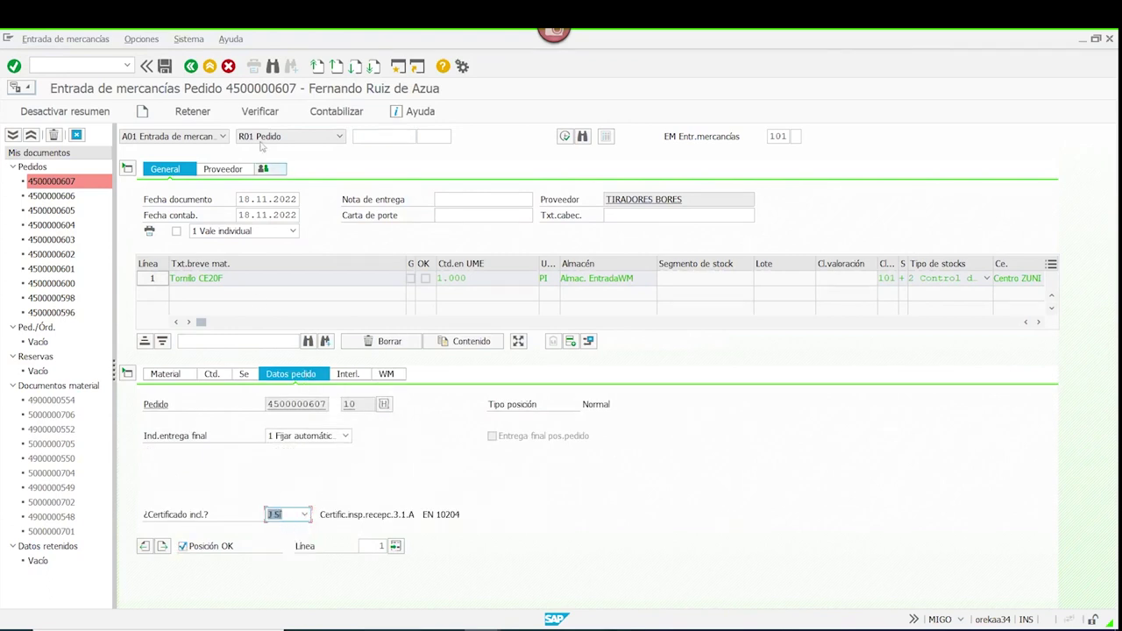
left_click(260, 111)
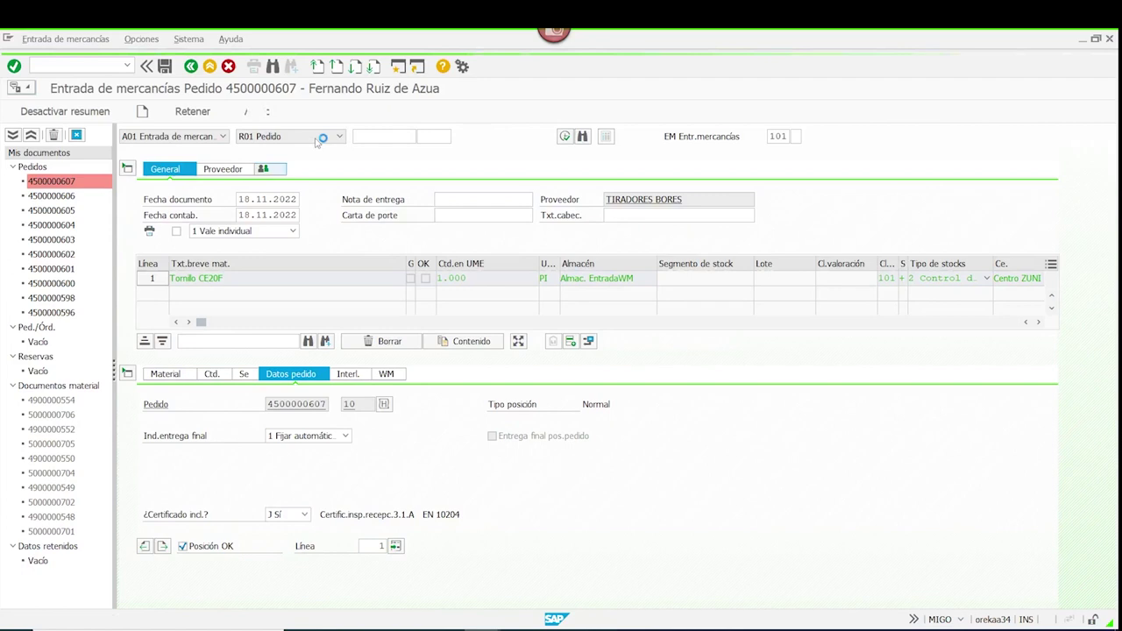
left_click(328, 115)
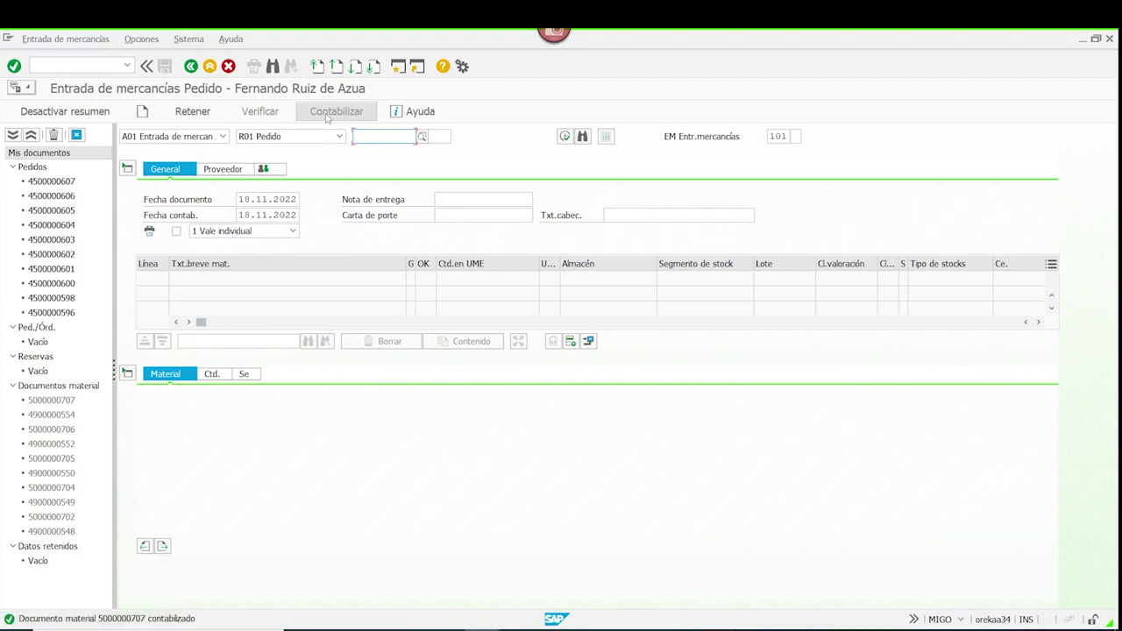
- Run the stock overview MMBE for material MP_TORNILLO_CE20F
left_click(209, 67)
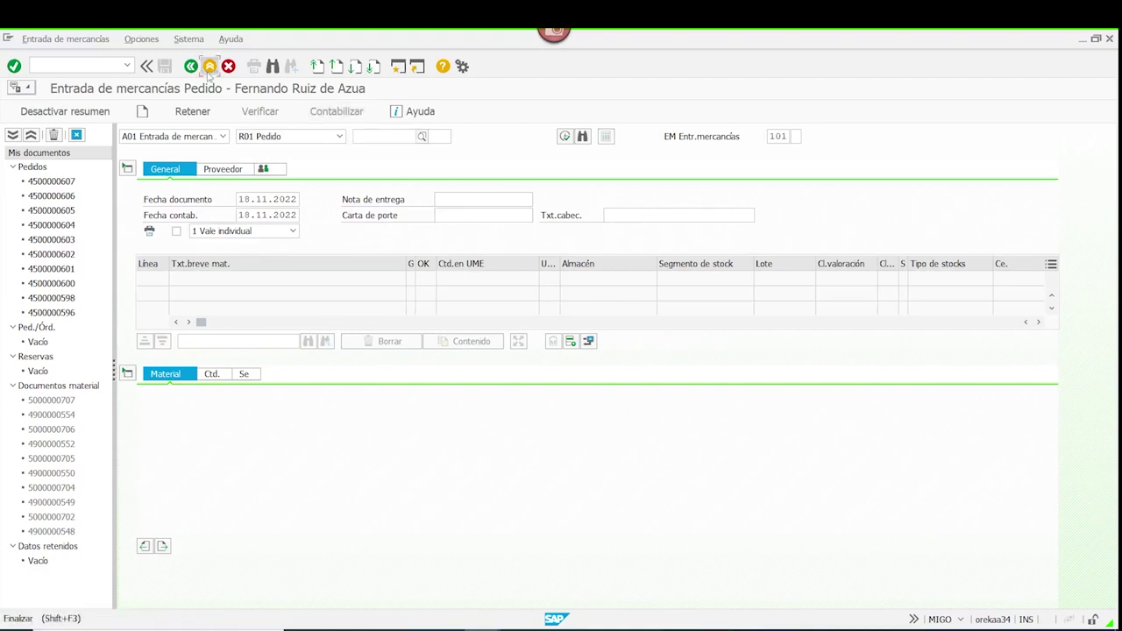
type("MMBE")
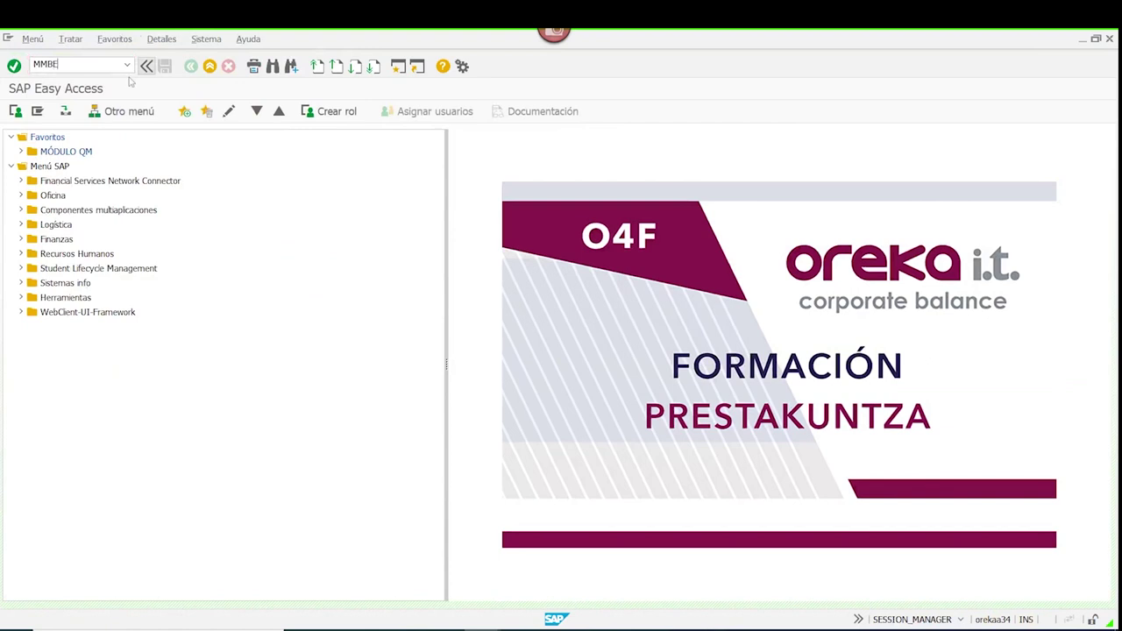
key("Return")
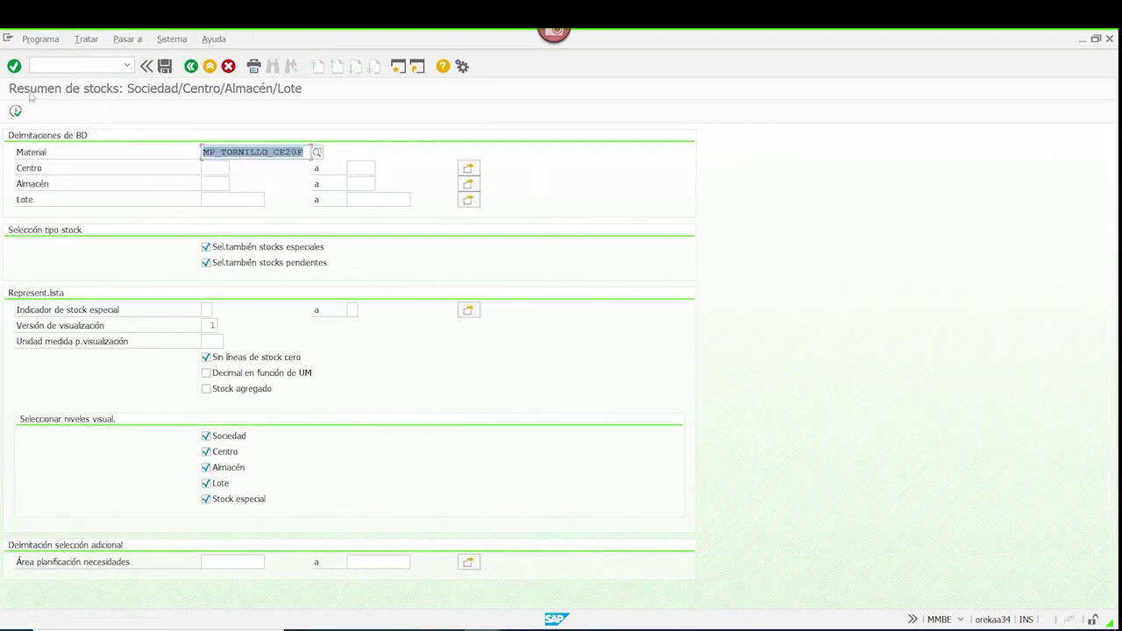
left_click(16, 112)
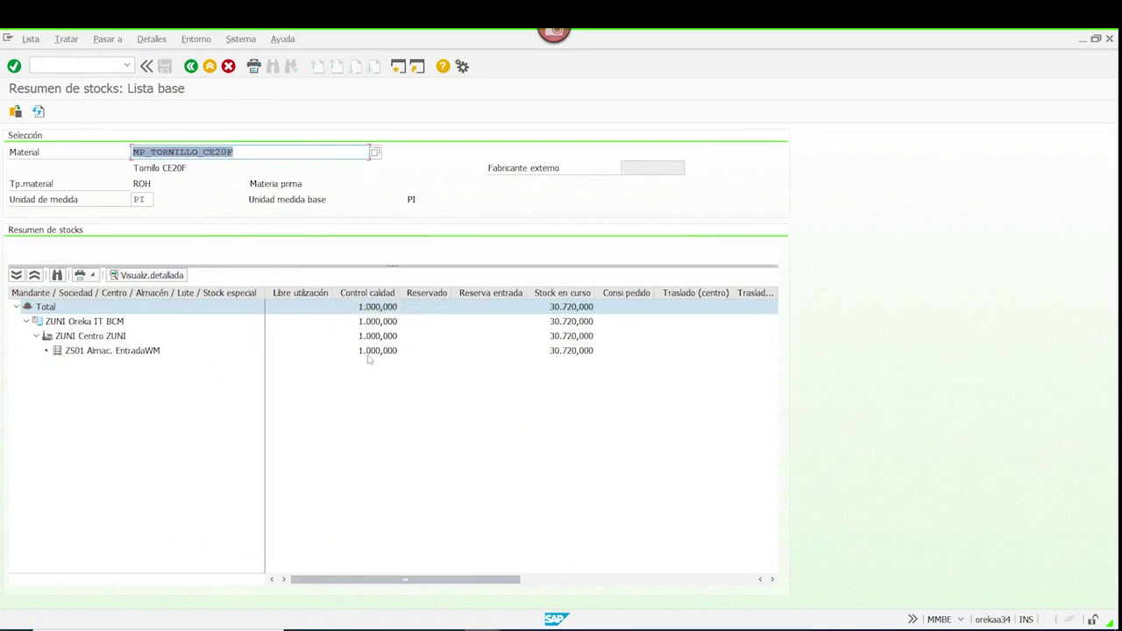
- Display the receipt's inspection lot with QA03 and review its origin, lot quantity and usage decision data
left_click(211, 70)
type("QA03")
key("Return")
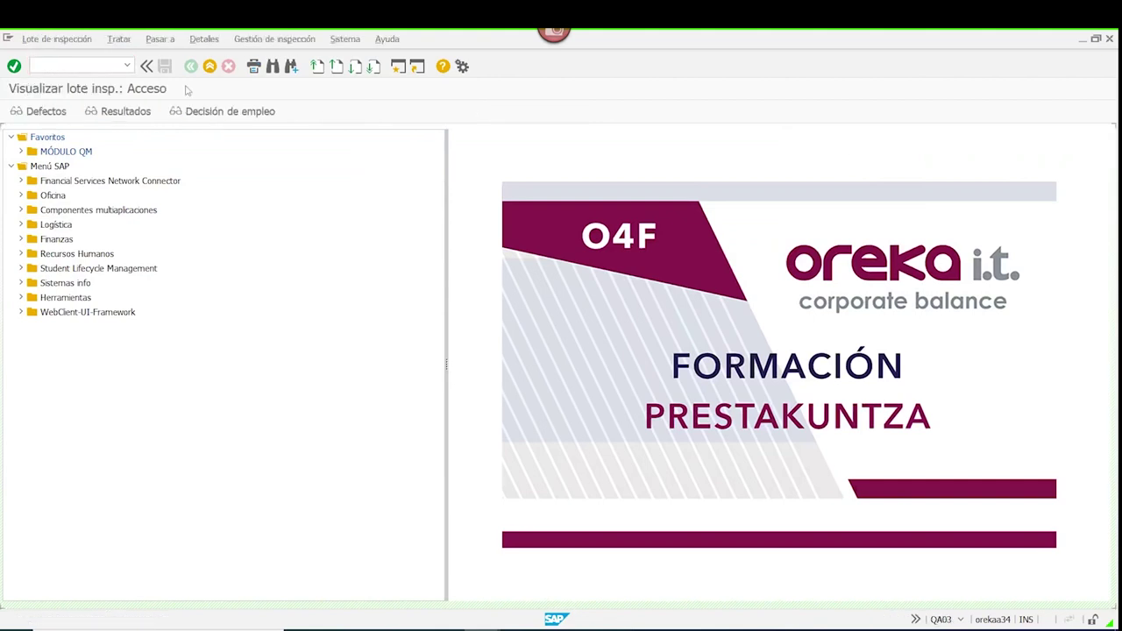
key("Return")
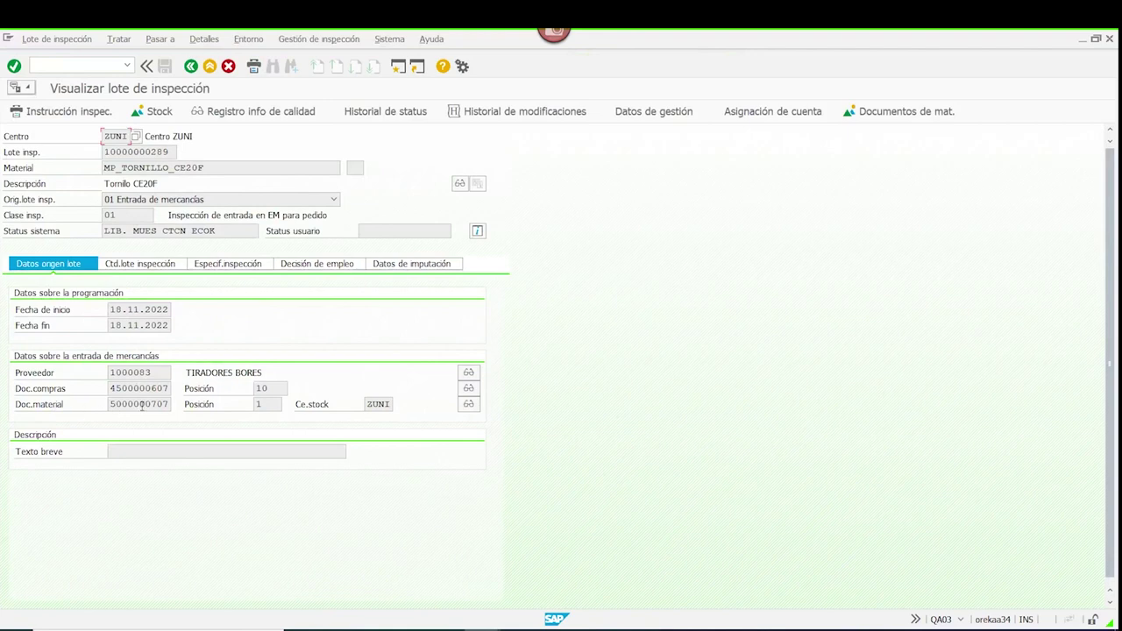
left_click(142, 266)
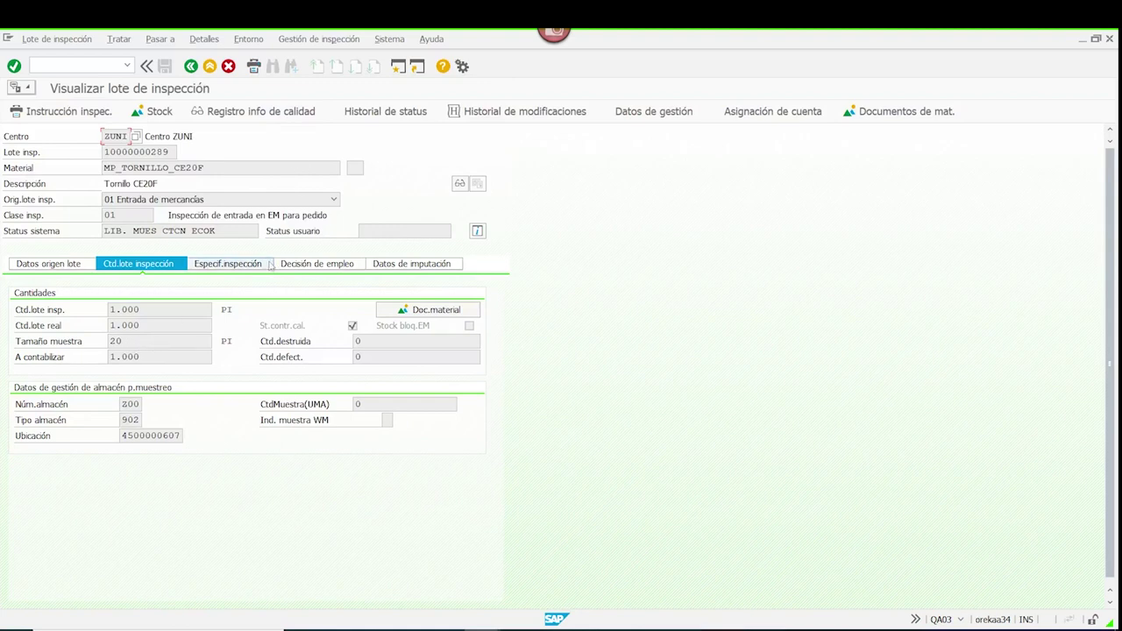
left_click(320, 267)
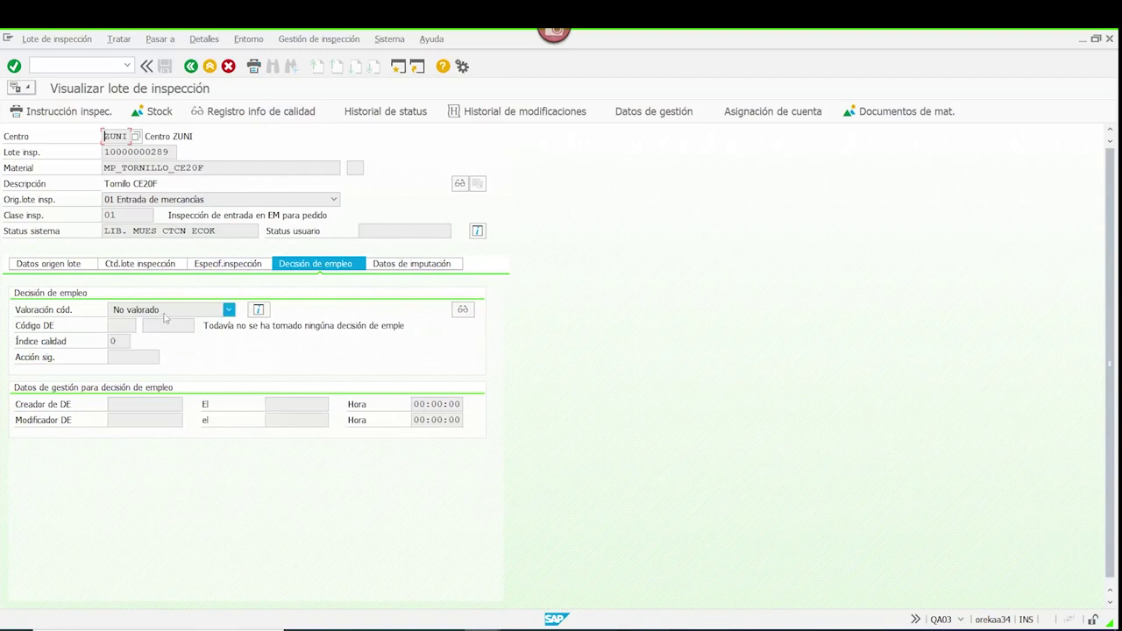
- Go to the inspection plan display transaction QP03 and choose material MP_TORNILLO_CE20F
left_click(210, 68)
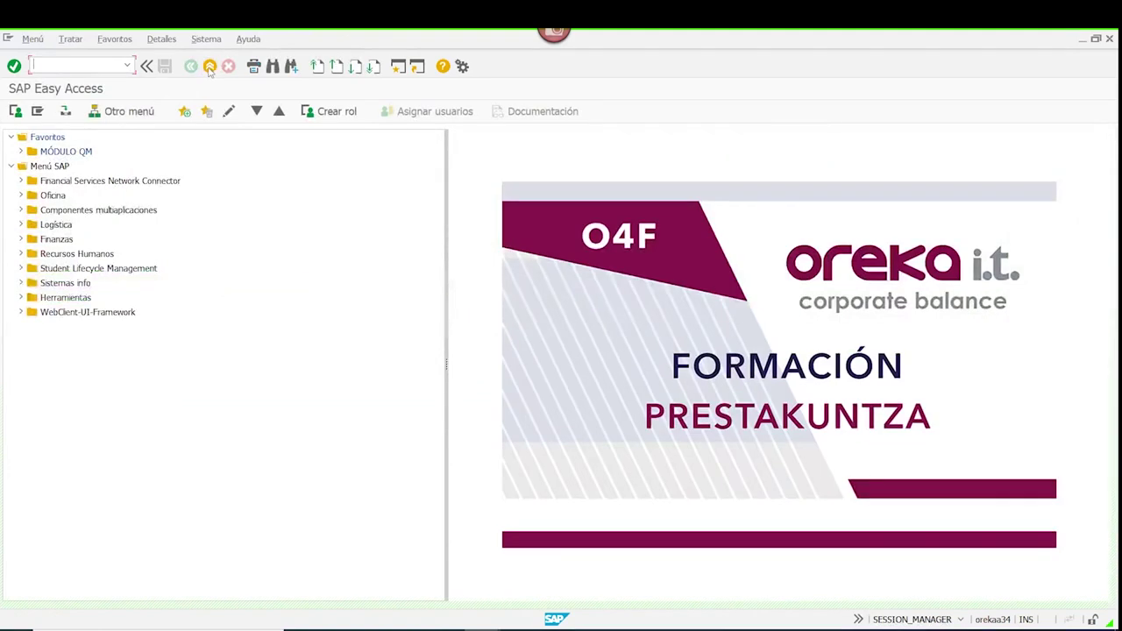
type("Q")
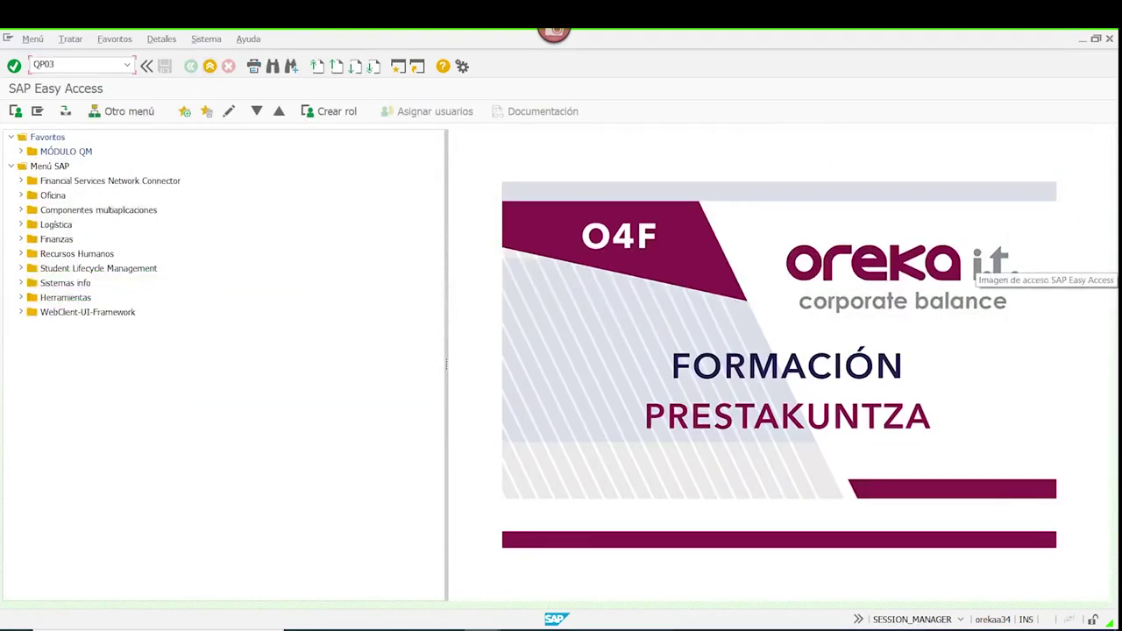
type("P03")
key("Return")
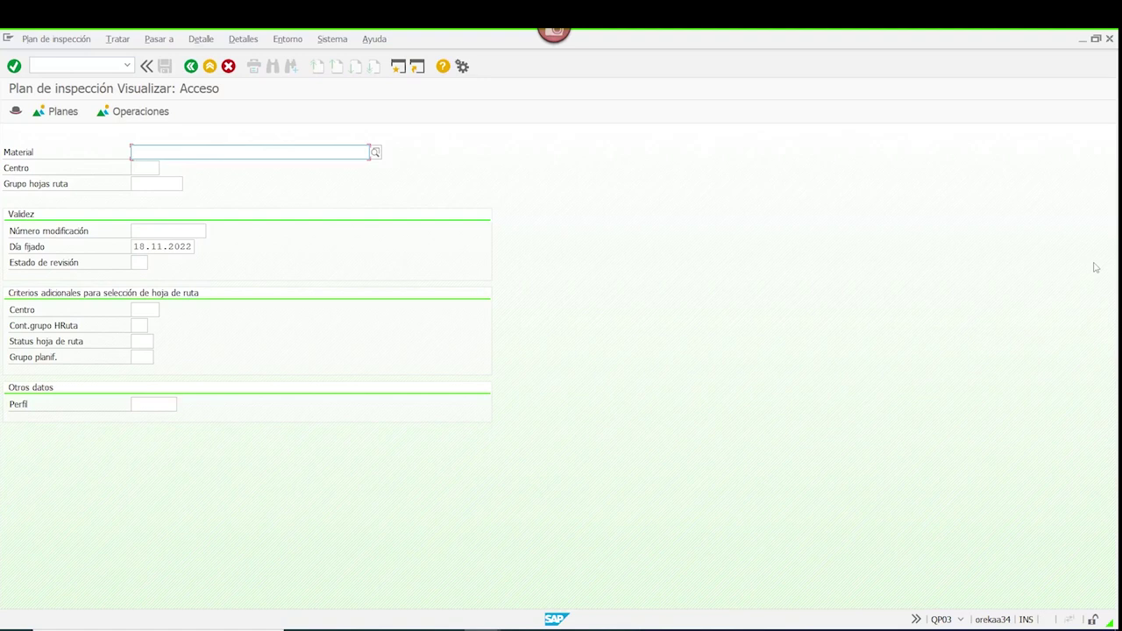
type("*CE20F")
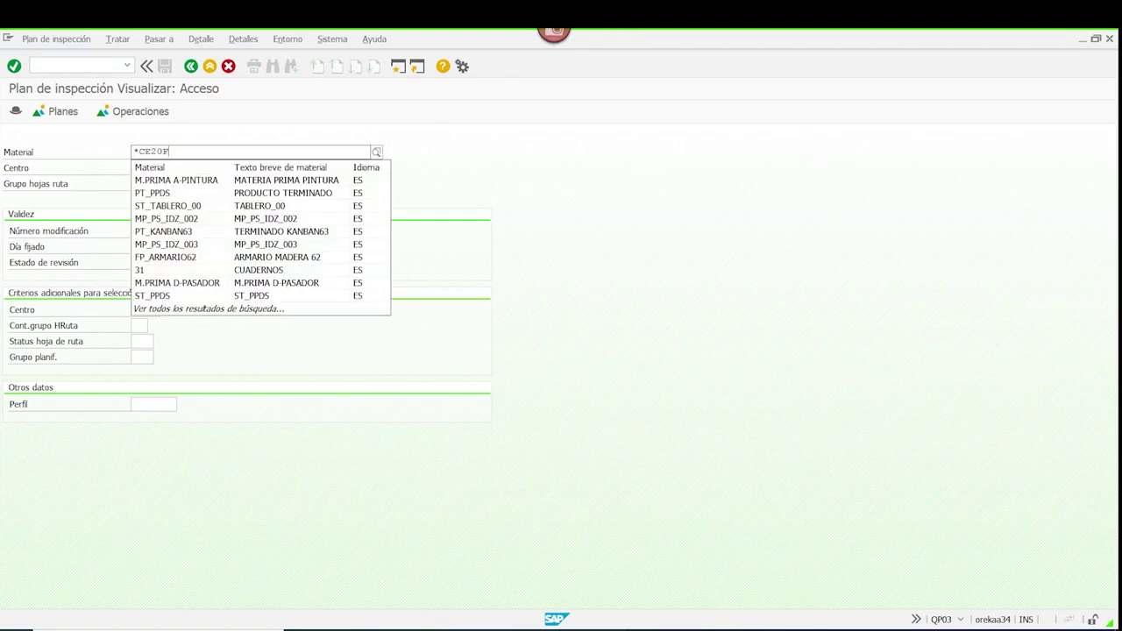
left_click(297, 174)
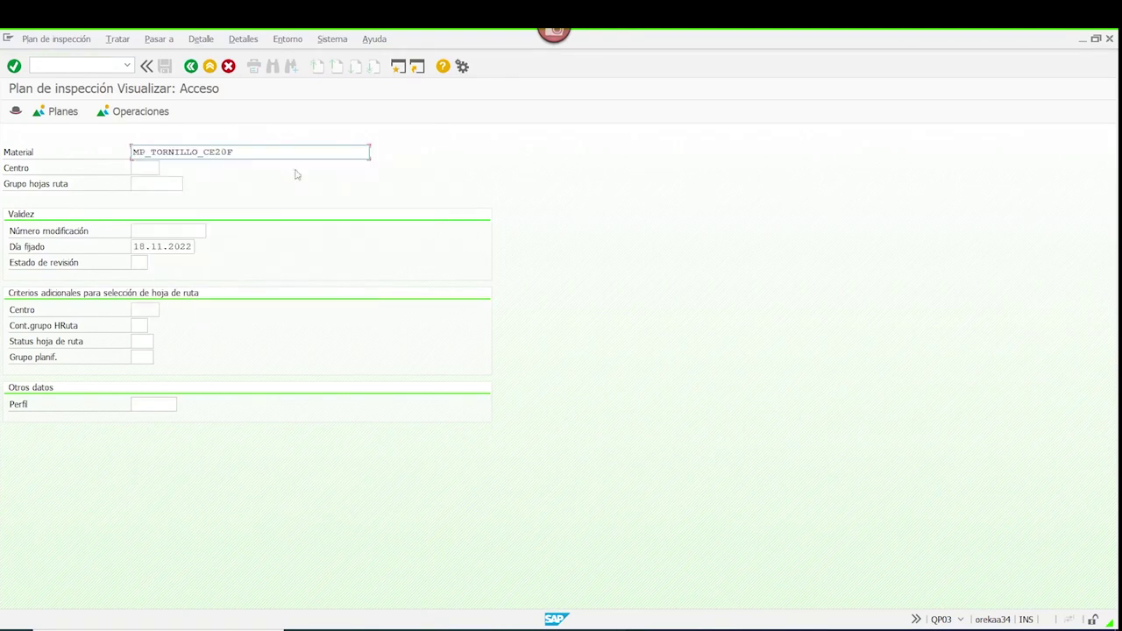
- Display the material's inspection plan for plant ZUNI and open the inspection characteristics of operation 0010
left_click(157, 170)
type("ZUNI")
key("BackSpace")
key("BackSpace")
key("BackSpace")
key("BackSpace")
type("ZUNI")
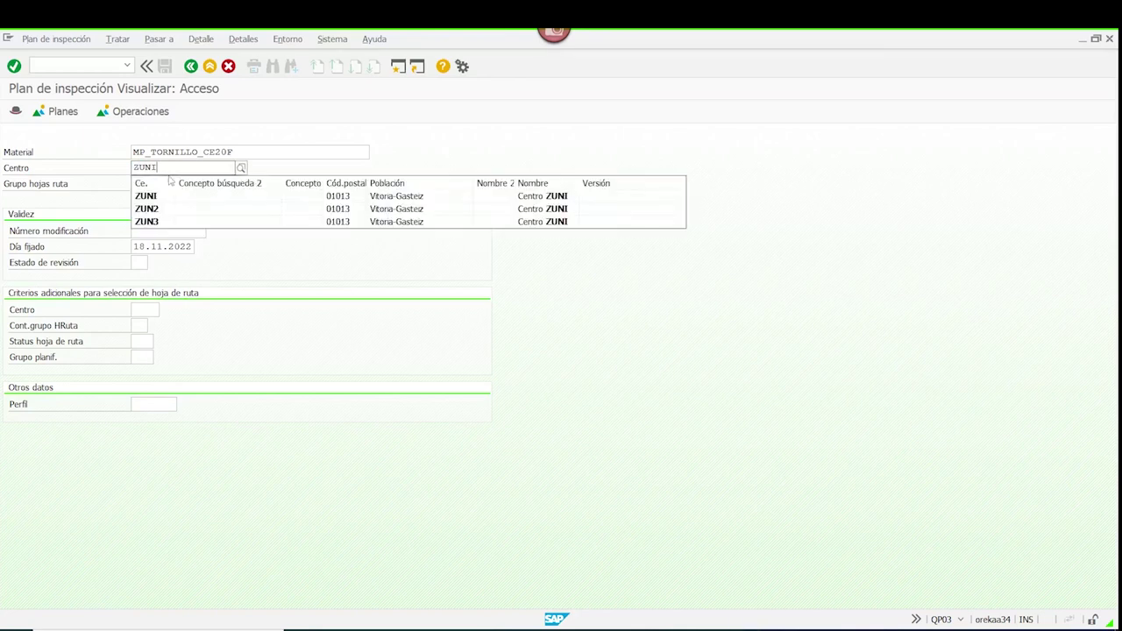
key("Return")
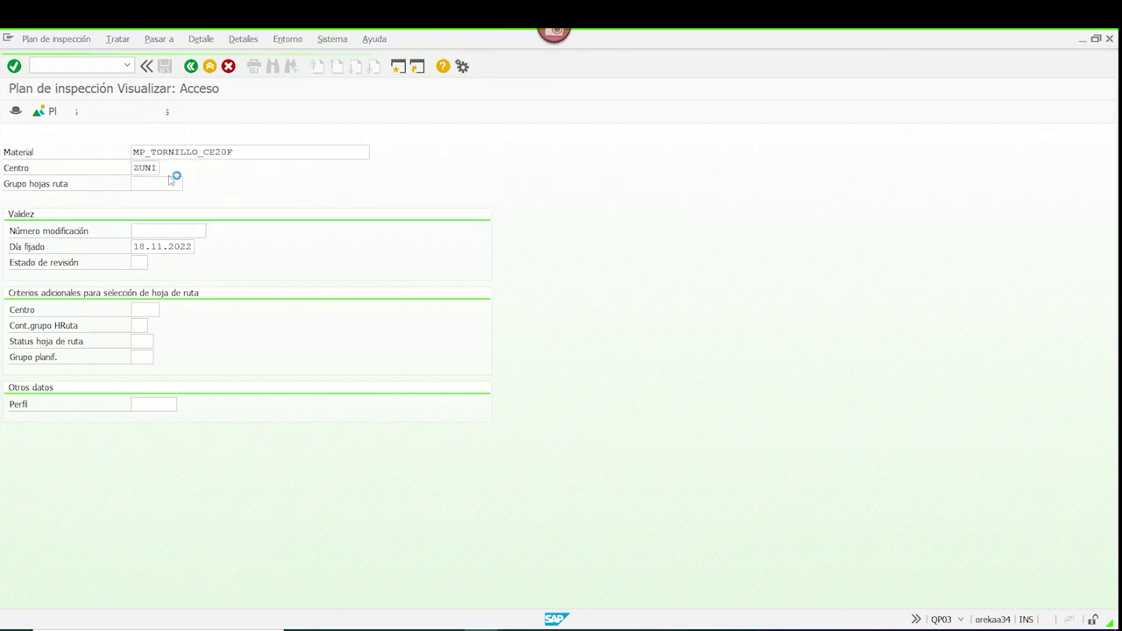
left_click(10, 215)
left_click(305, 113)
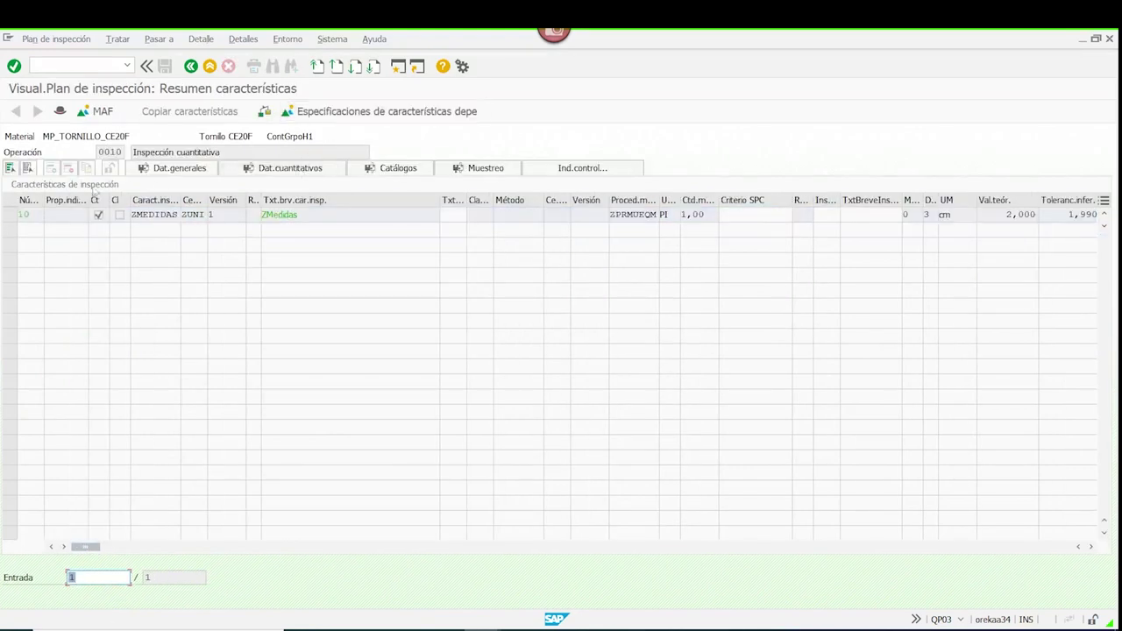
- Open the quantitative data of the ZMedidas characteristic and examine its target value and its lower and upper tolerances
left_click(10, 215)
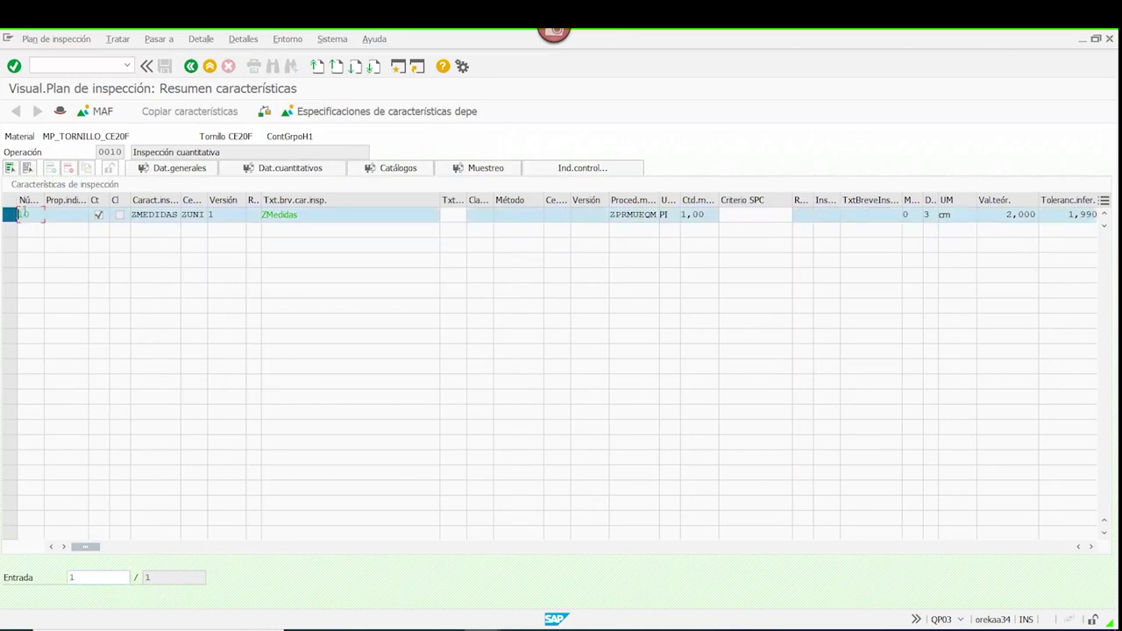
left_click(285, 169)
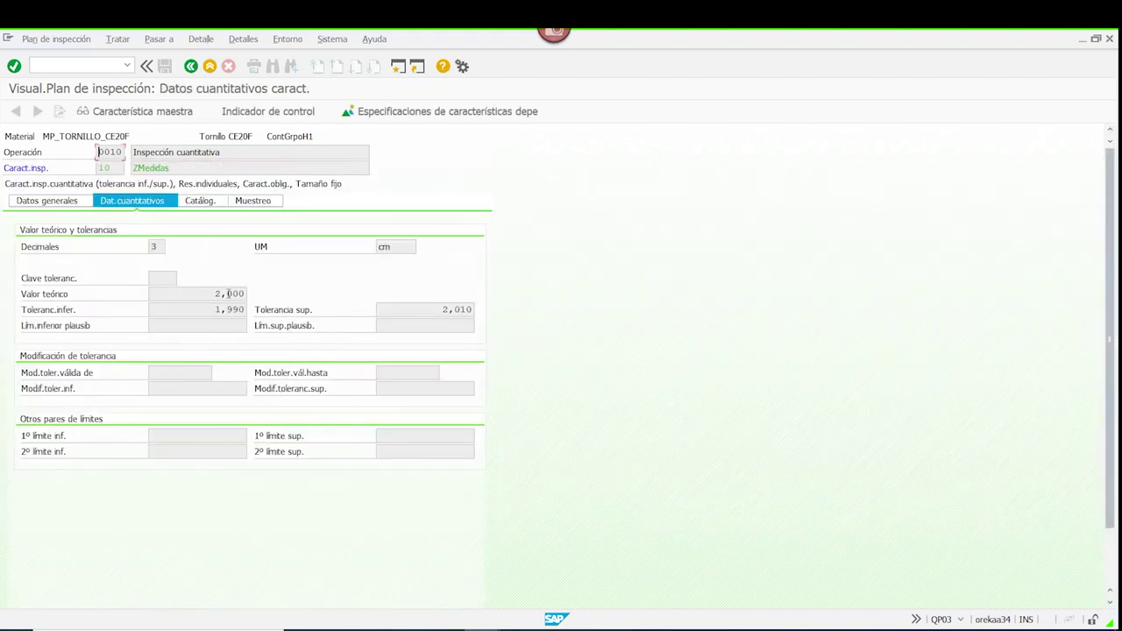
left_click_drag(213, 294, 278, 296)
left_click_drag(208, 310, 267, 317)
left_click_drag(420, 307, 476, 310)
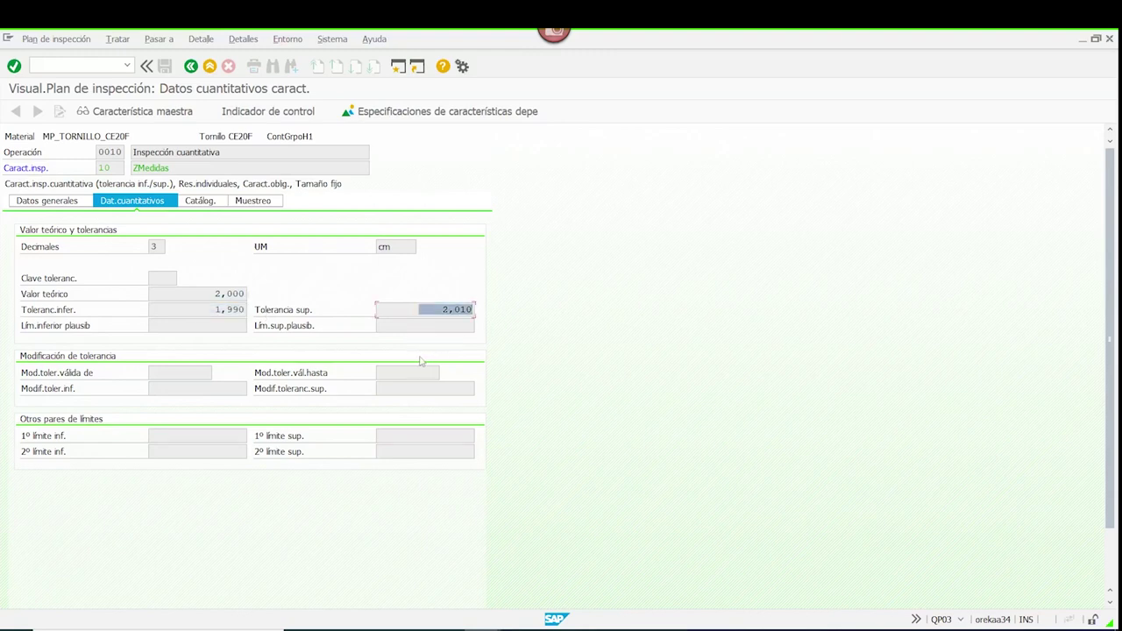
- Open the ZMedidas characteristic's sampling data and examine the sampling type, valuation mode and sampling percentage of procedure ZPRMUEQM
left_click(190, 65)
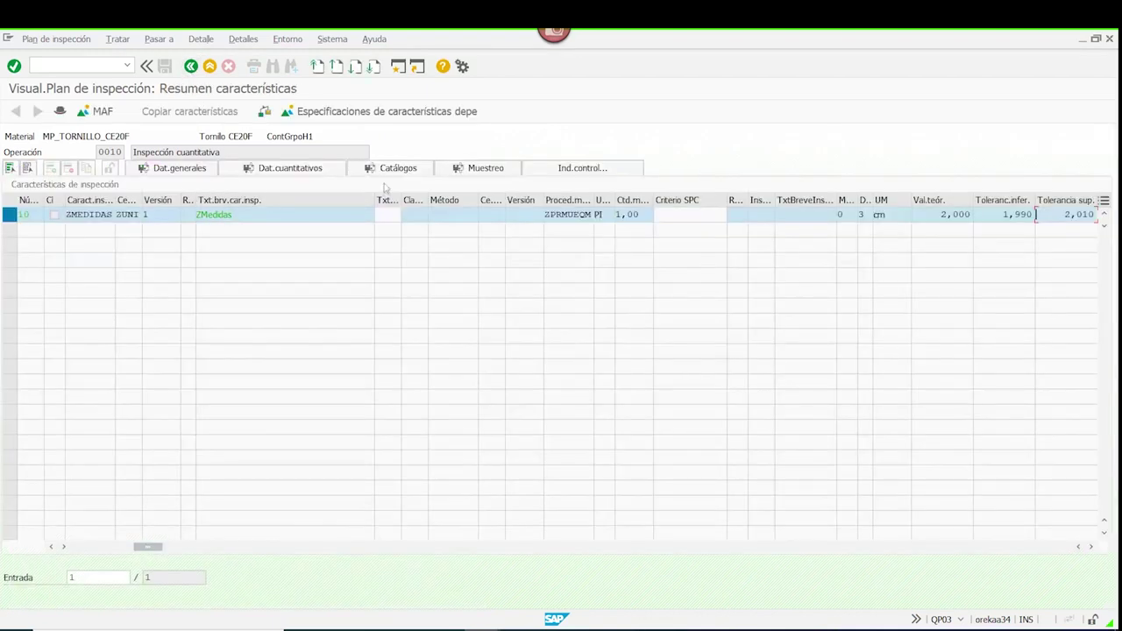
left_click(476, 174)
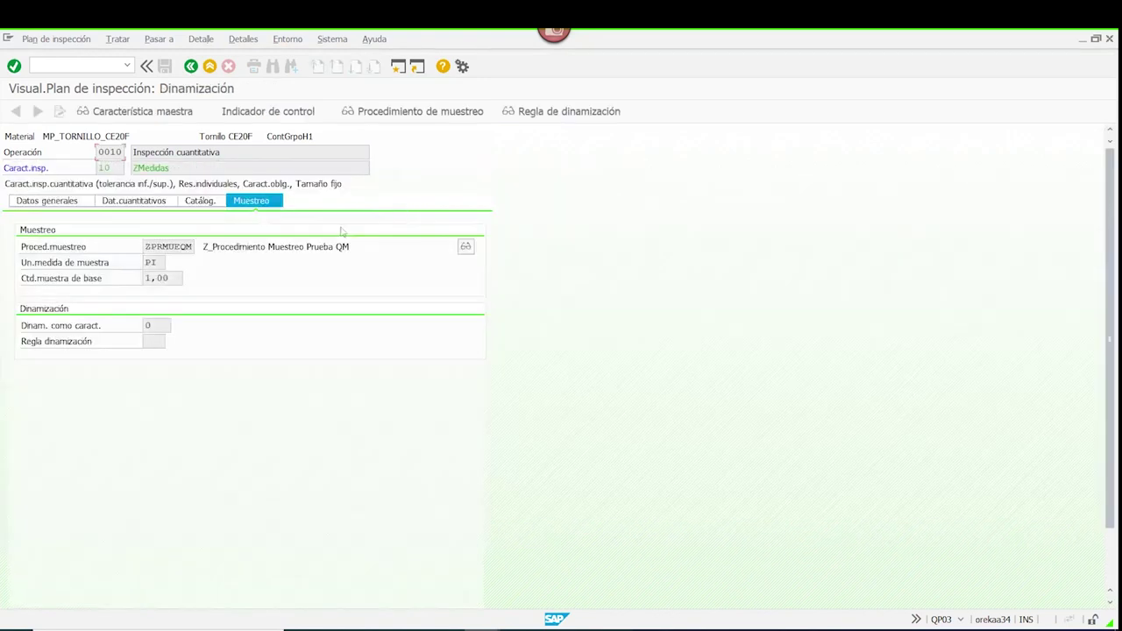
left_click(465, 246)
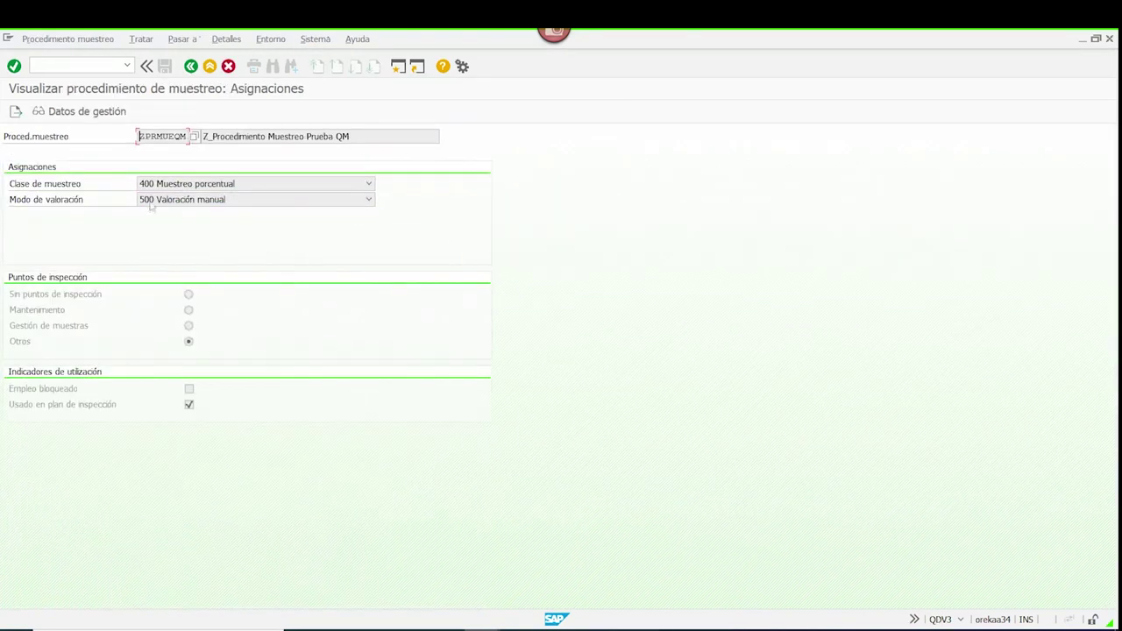
left_click(15, 113)
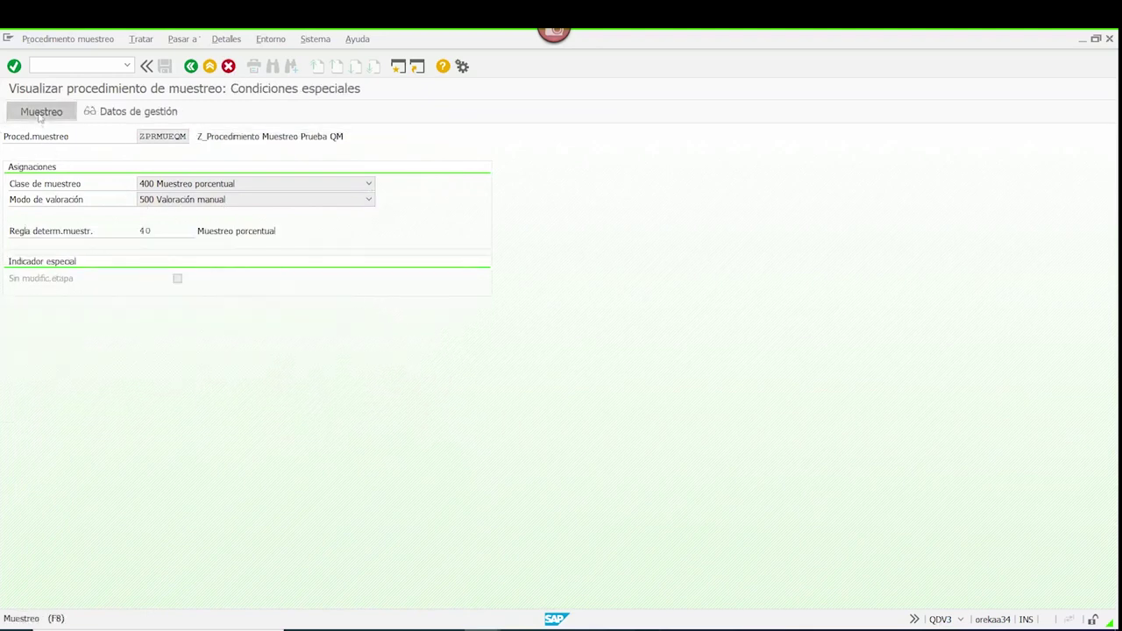
left_click(41, 112)
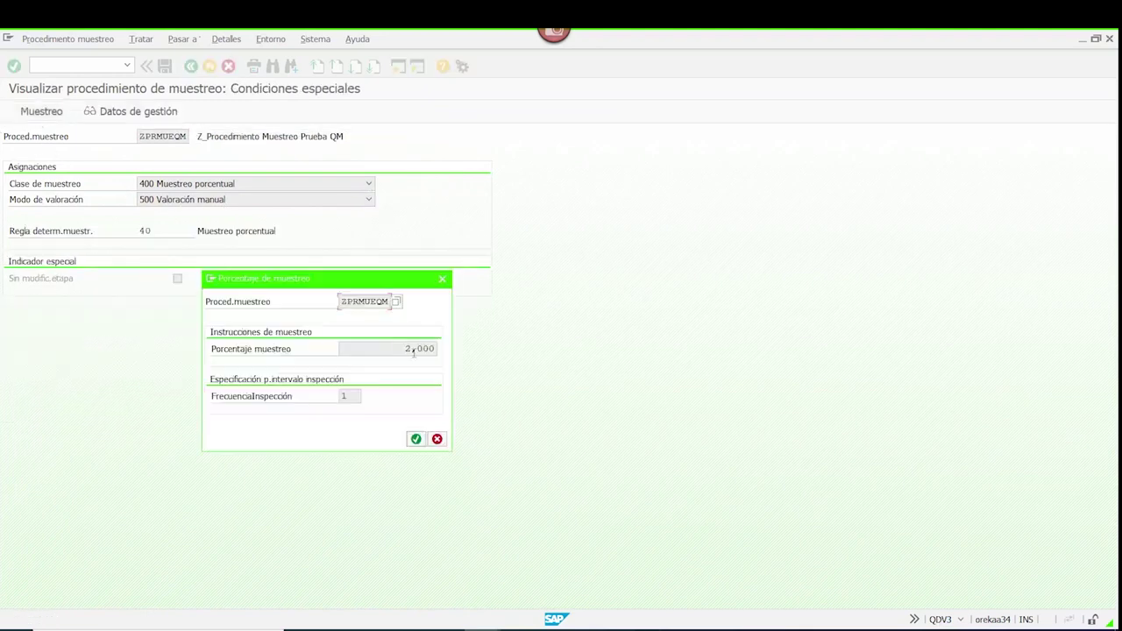
left_click(442, 280)
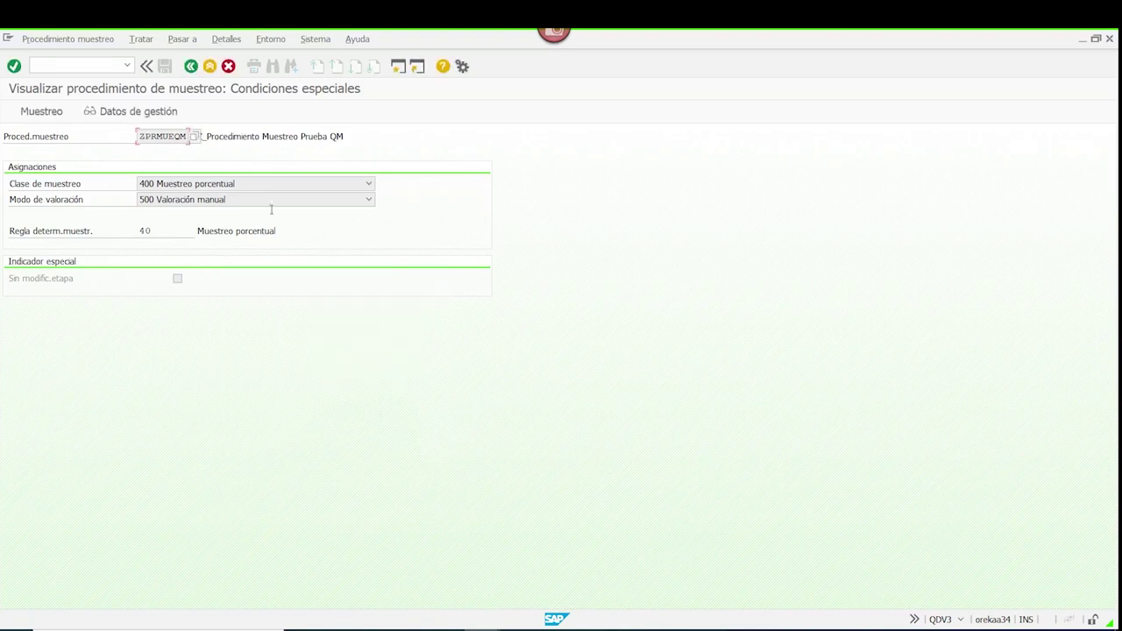
left_click(190, 68)
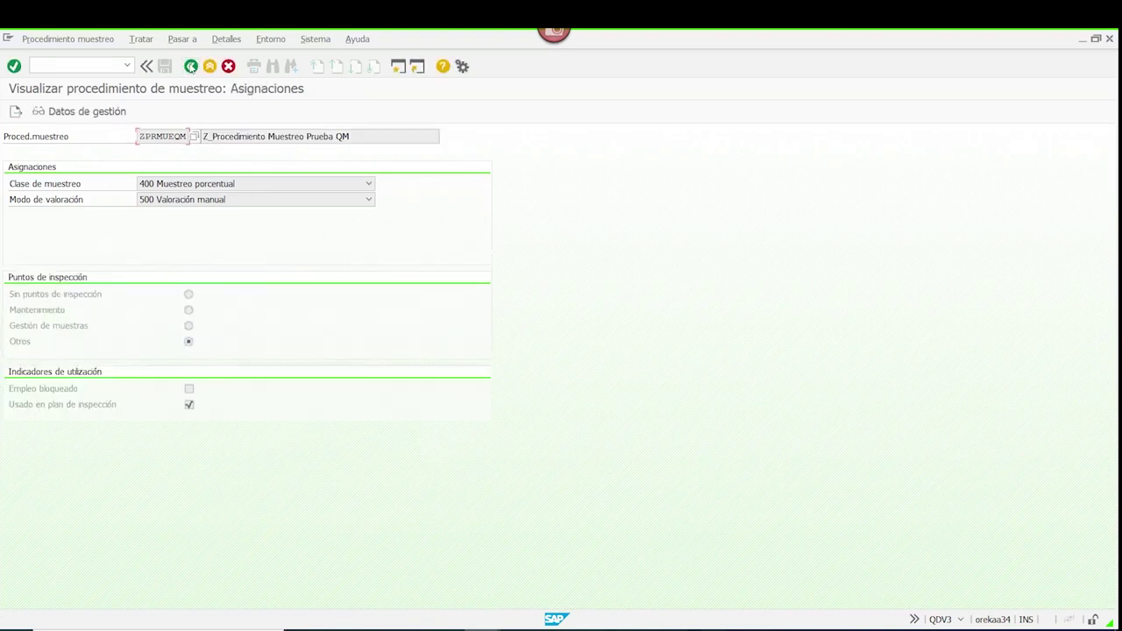
left_click(190, 67)
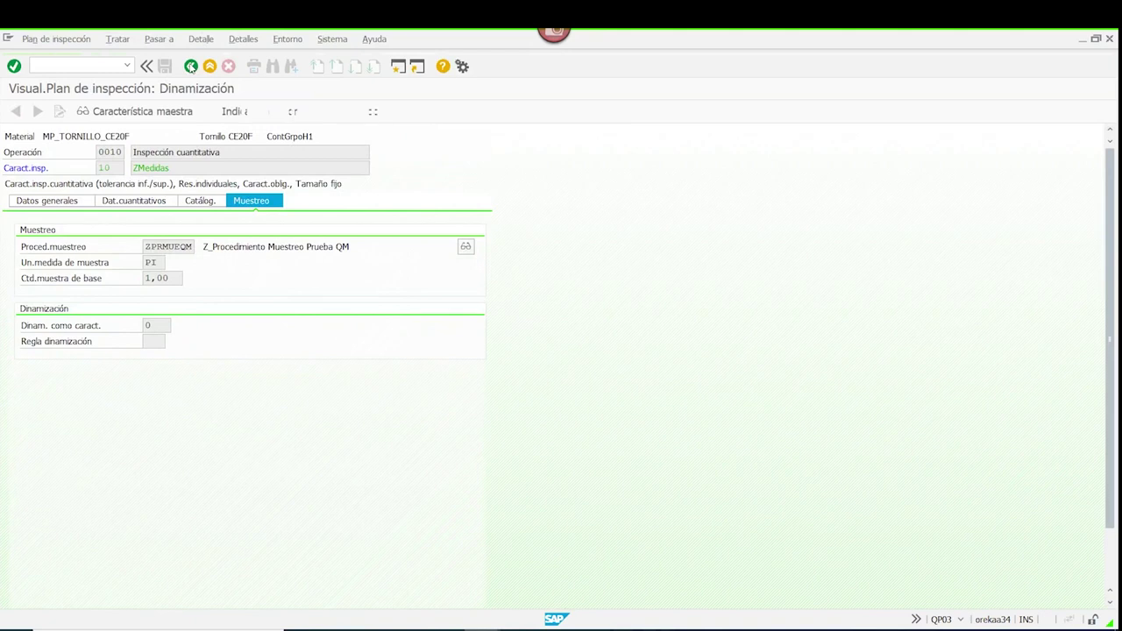
left_click(190, 68)
left_click(191, 68)
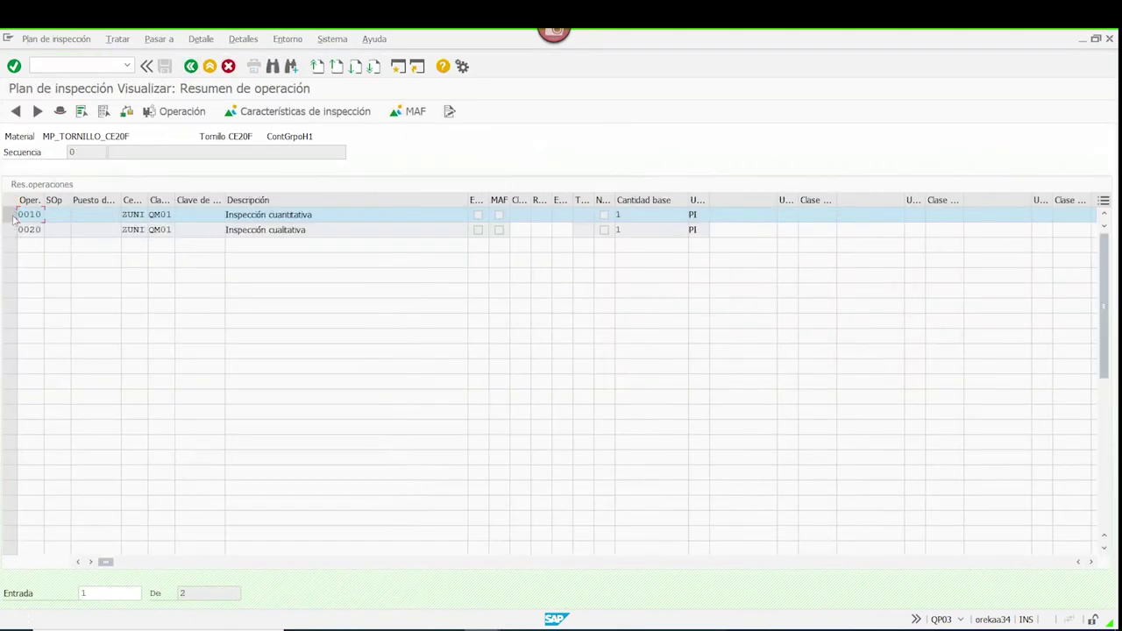
- Open the ZColor characteristic of operation 0020 and examine the accepted and rejected colours in its catalog set CONJ01
left_click(8, 229)
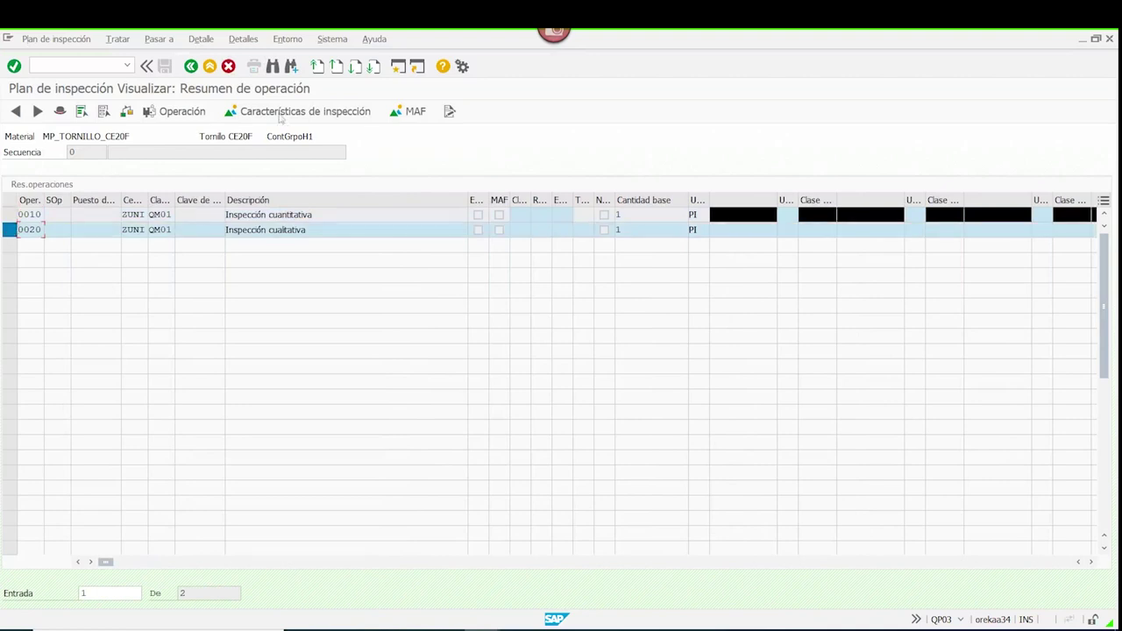
left_click(285, 114)
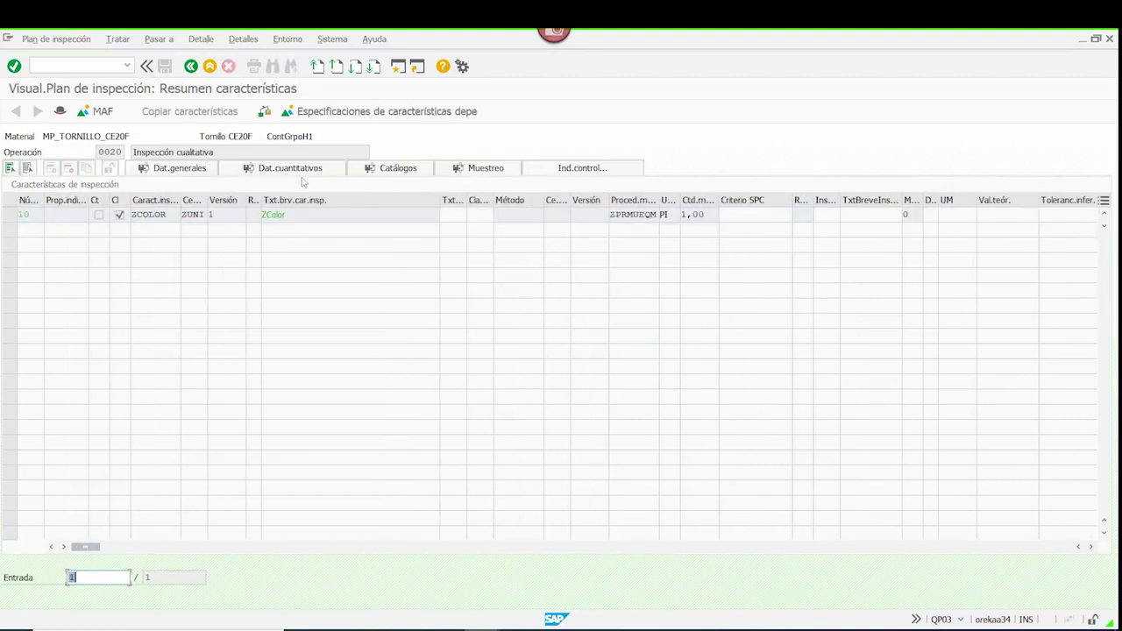
left_click(10, 216)
left_click(390, 168)
left_click(234, 264)
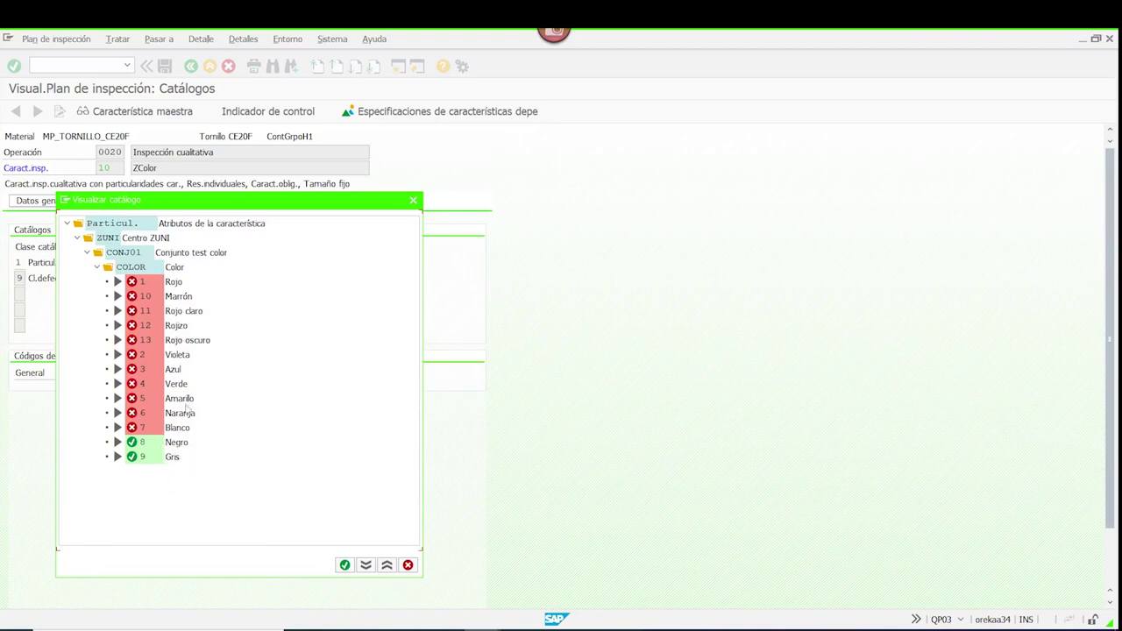
left_click(345, 564)
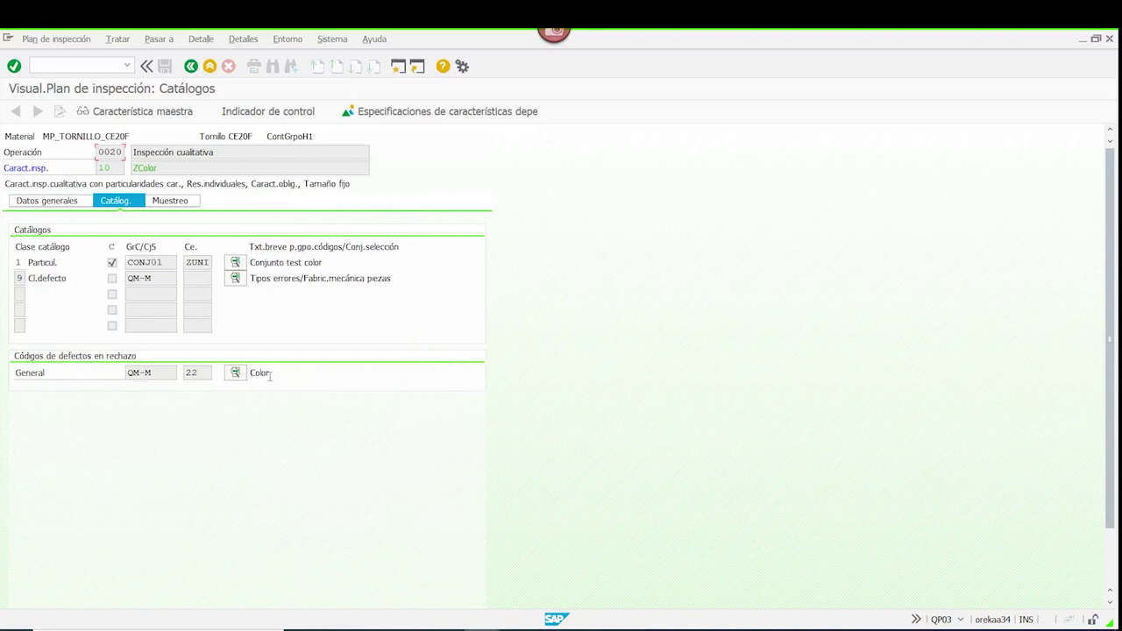
- Leave the inspection plan display and go to the results recording worklist transaction QE51N
left_click(211, 68)
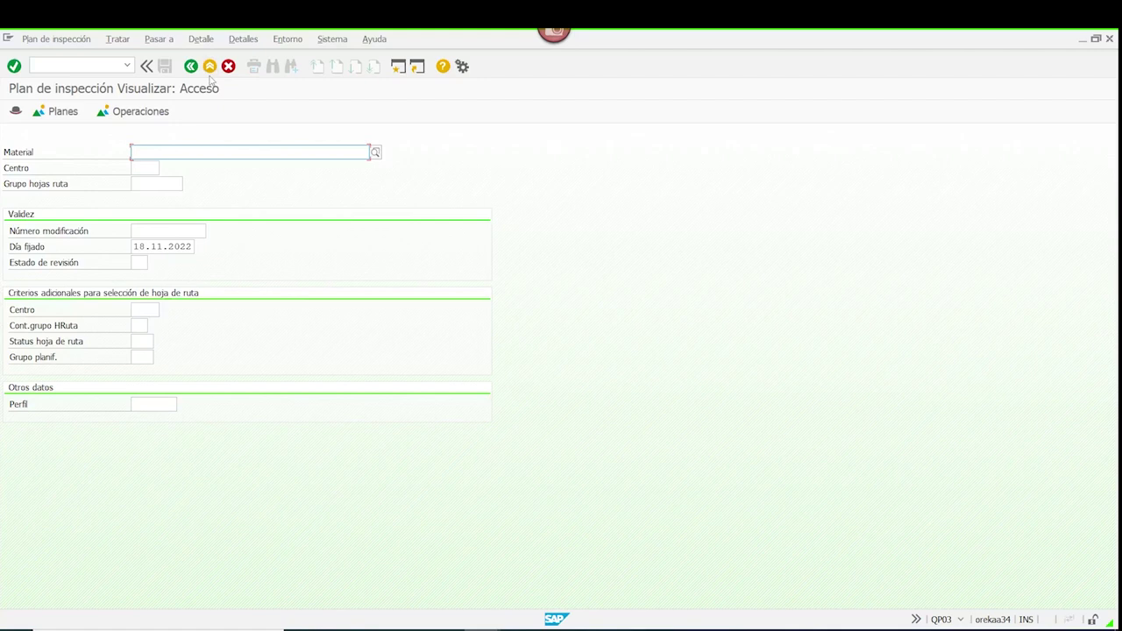
left_click(210, 68)
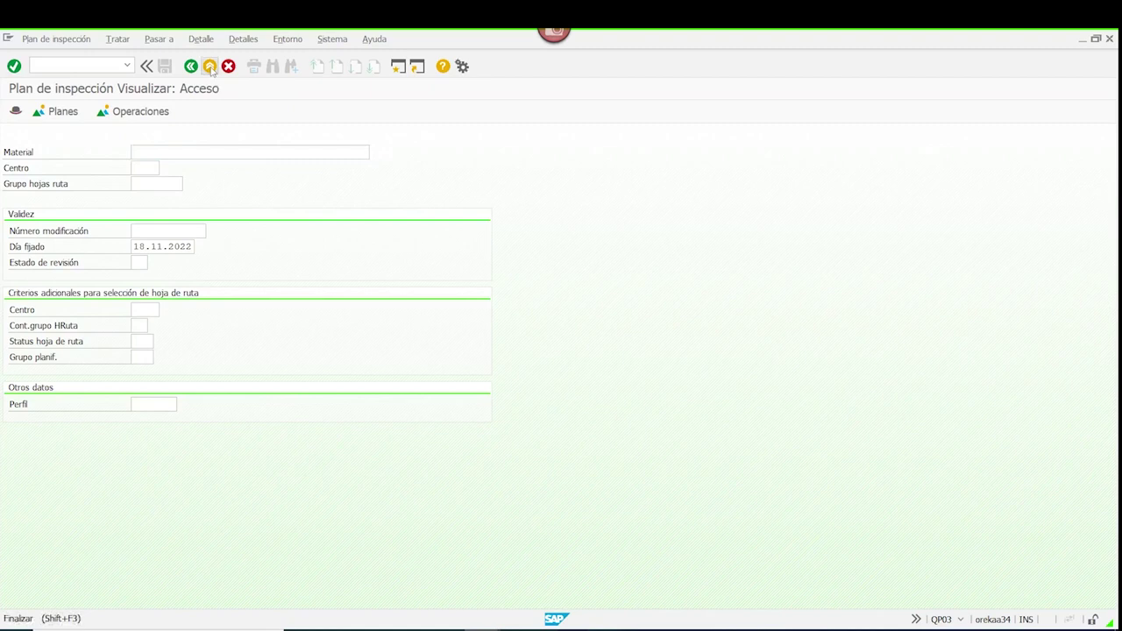
type("qe51n")
key("Return")
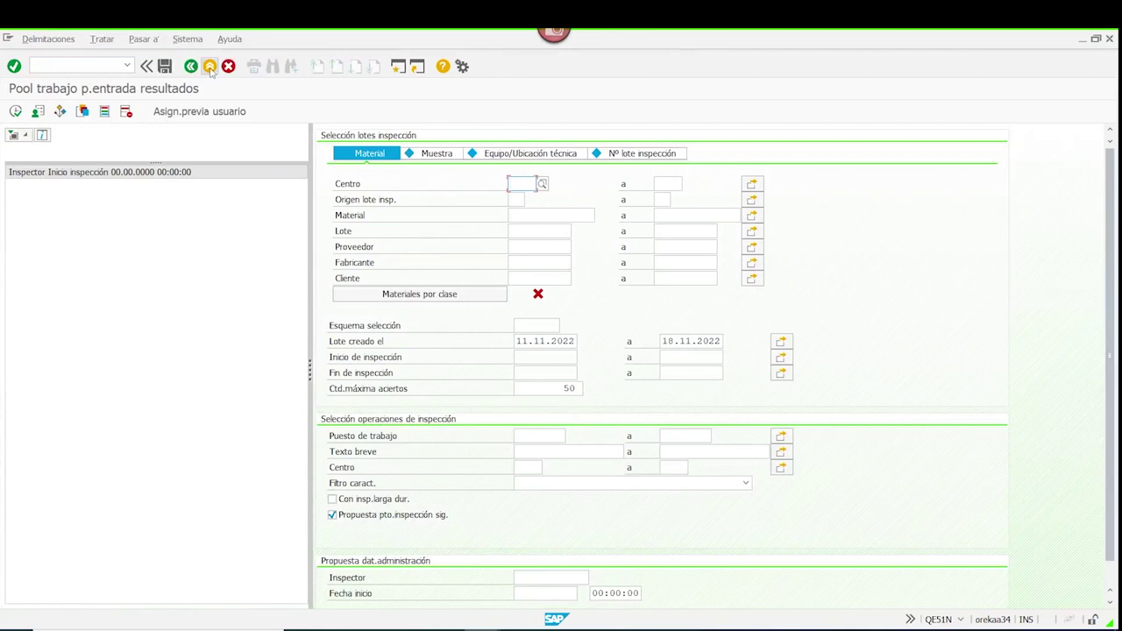
- Select the received goods' inspection lot through the supplier and material MP_TORNILLO_CE20F search, and load it into the results recording worklist
left_click(636, 158)
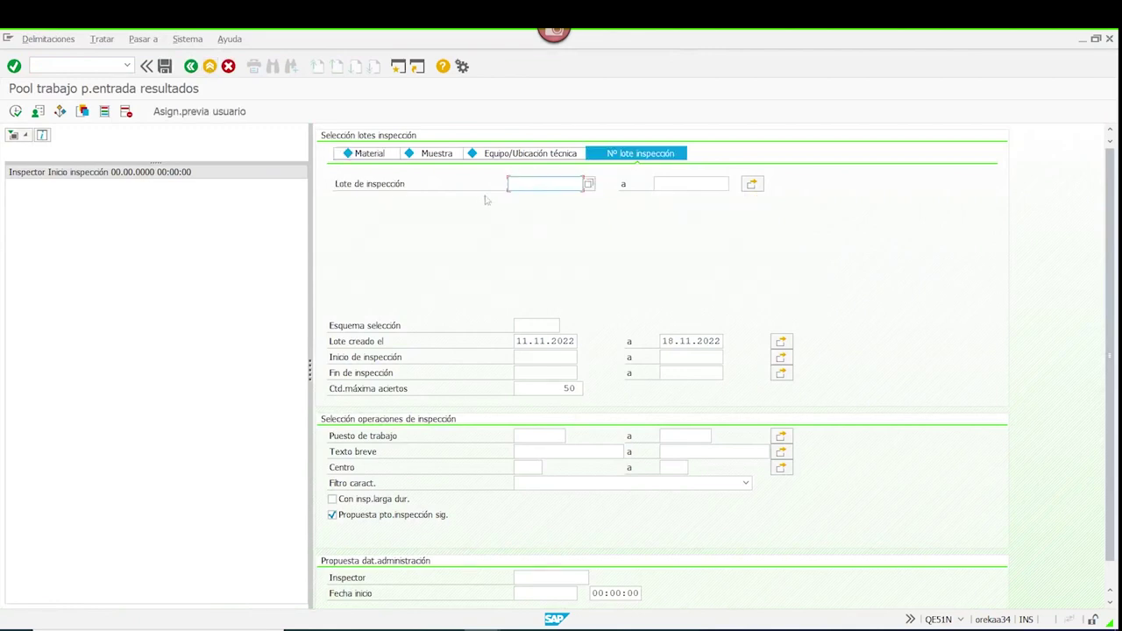
left_click(588, 184)
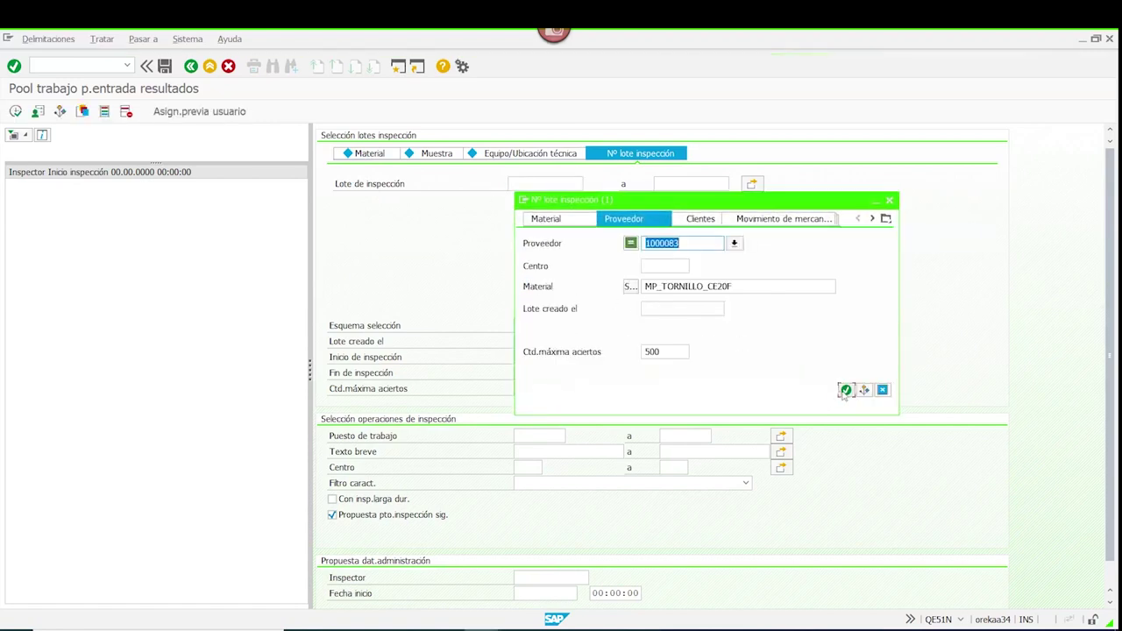
left_click(845, 390)
scroll(781, 325, "down", 3)
scroll(781, 324, "down", 3)
left_click(533, 599)
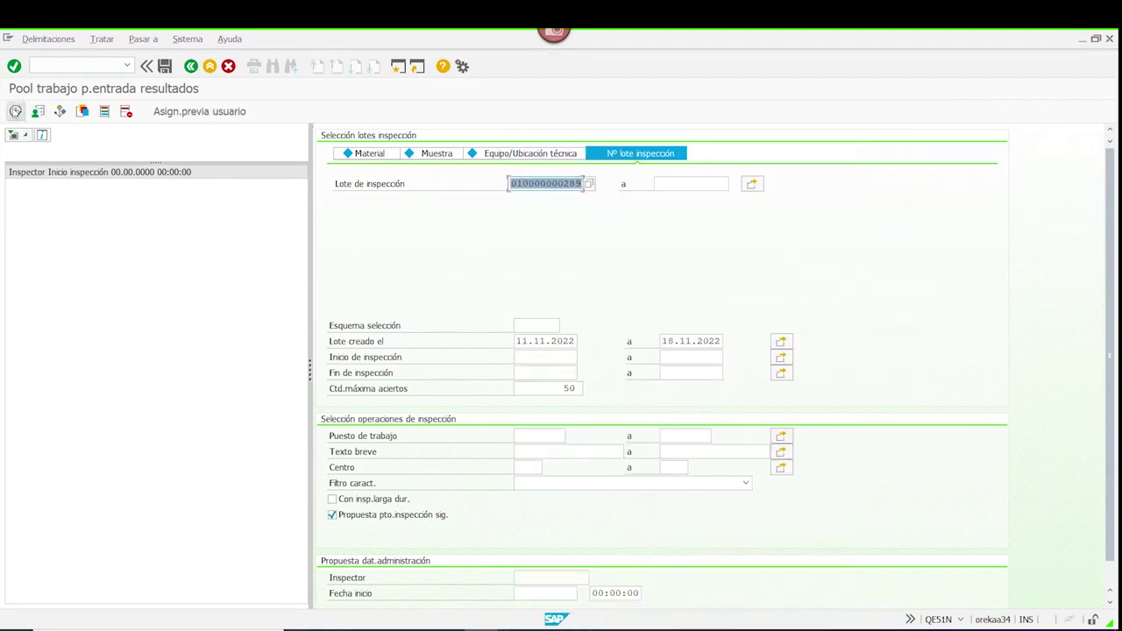
left_click(15, 111)
- Create an inspection point identified as Medidas under operation 0010 and open its ZMedidas characteristic for recording individual values
double_click(94, 230)
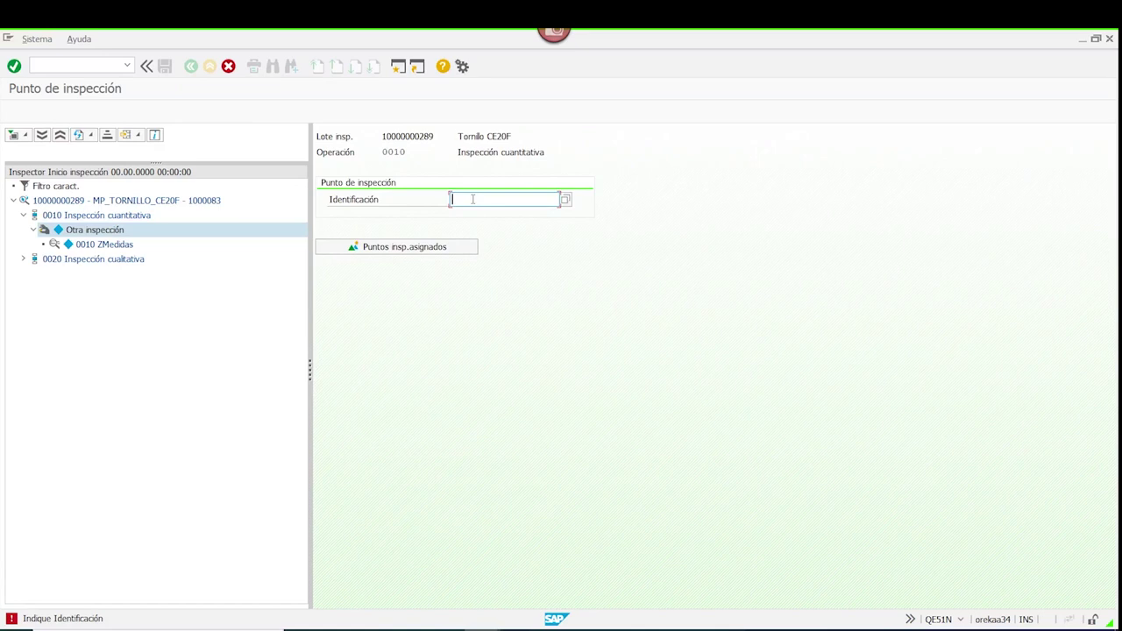
type("Medidas")
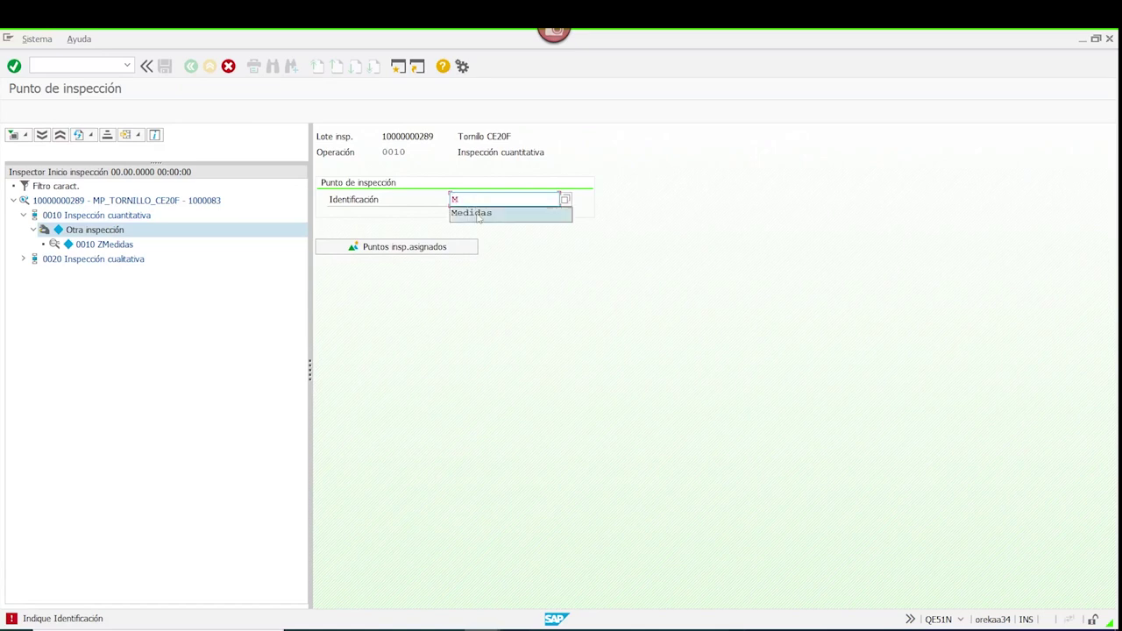
key("Return")
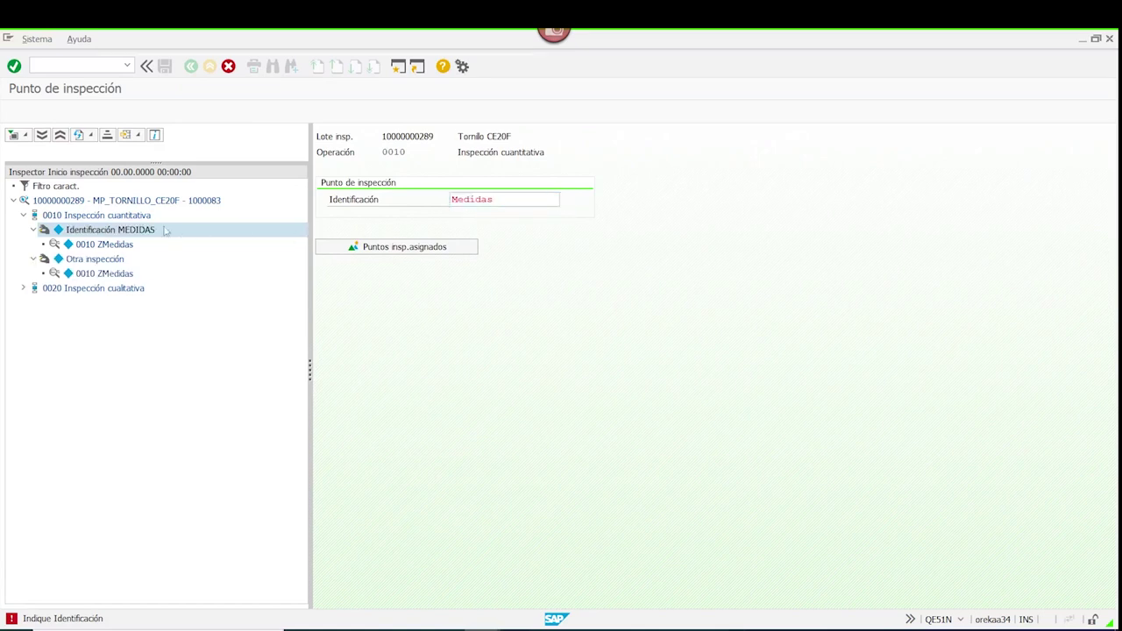
double_click(99, 245)
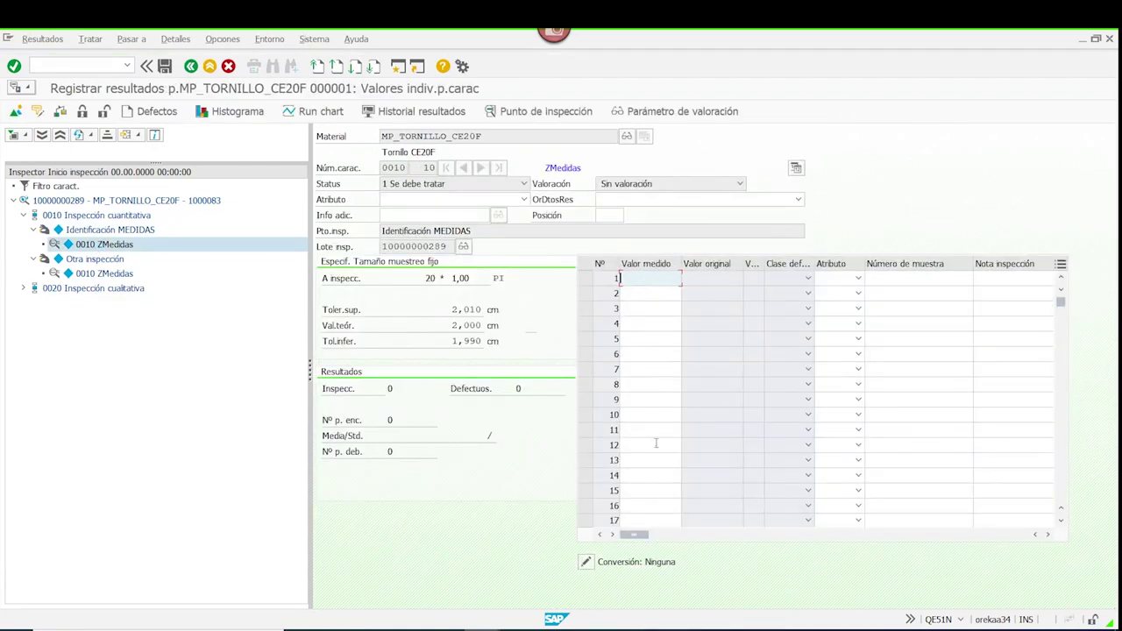
scroll(637, 354, "down", 1)
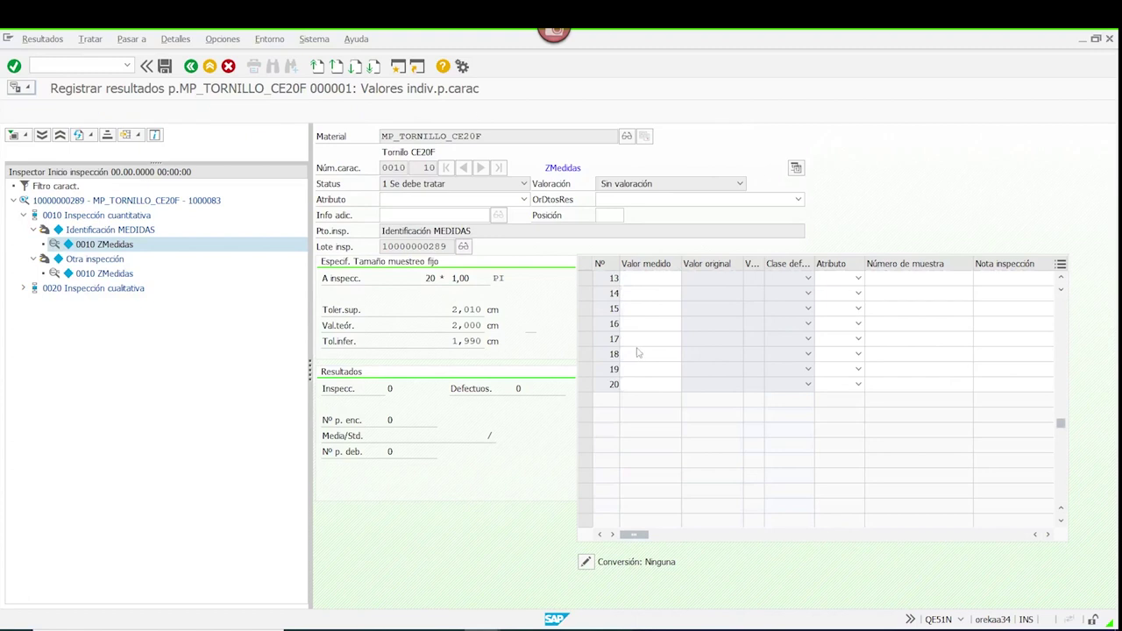
scroll(634, 325, "up", 1)
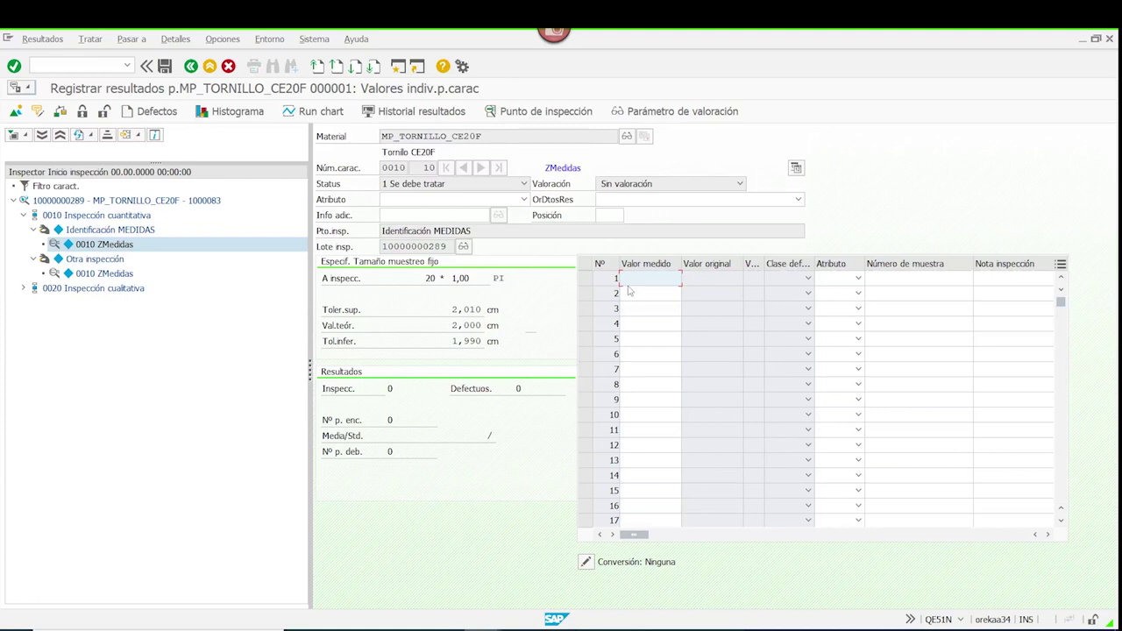
- Record a measured value of 2 for each of samples 1 to 6 of ZMedidas
type("2")
key("Return")
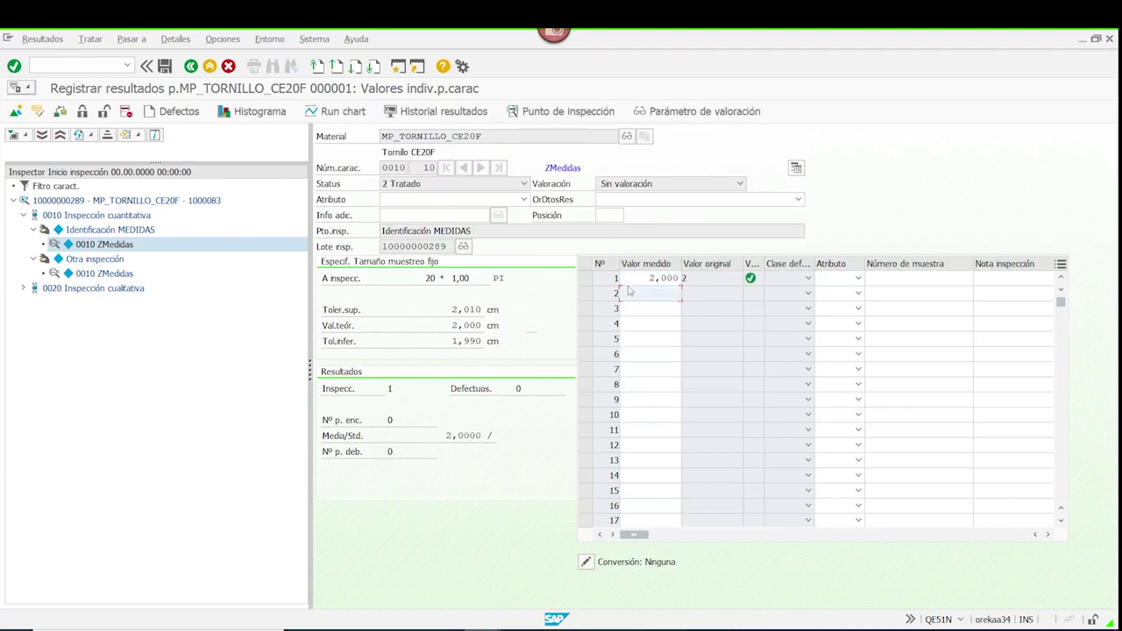
type("2")
key("Return")
type("2")
key("Return")
type("2")
key("Return")
type("2")
key("Return")
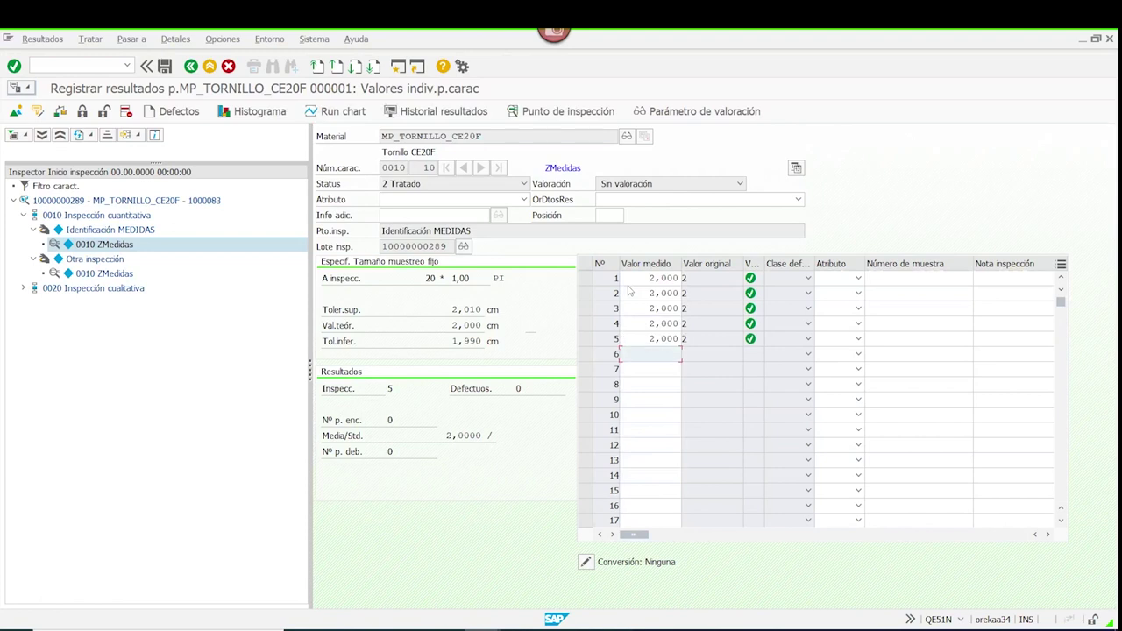
type("2")
key("Return")
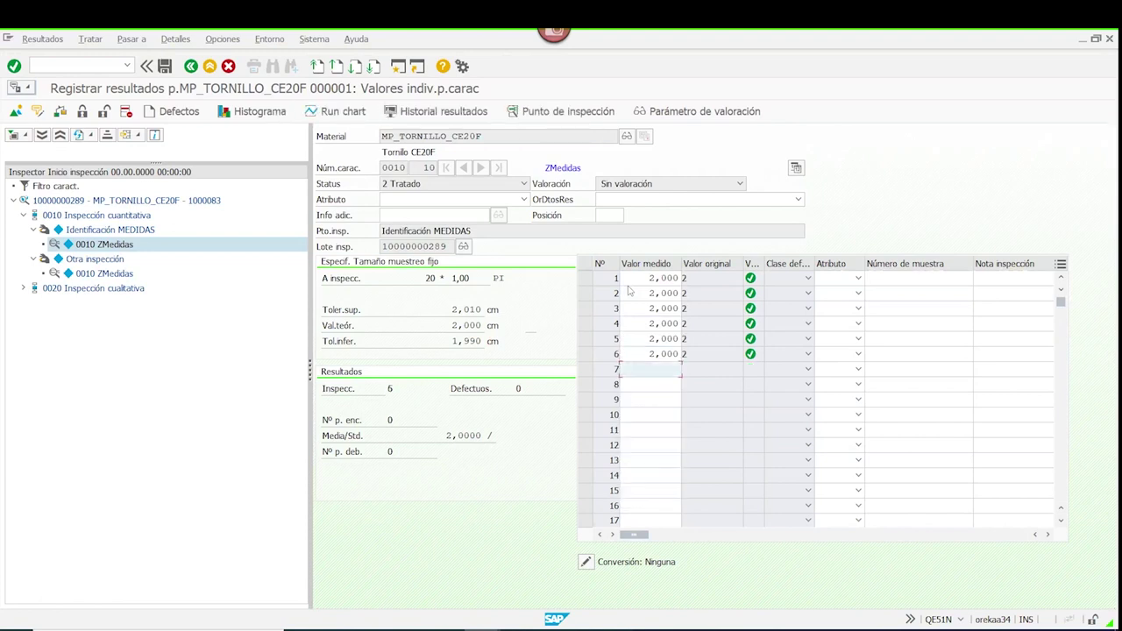
- Record the measured values 2,011 for sample 7, 2 for sample 8 and 1,998 for sample 9
type("2,")
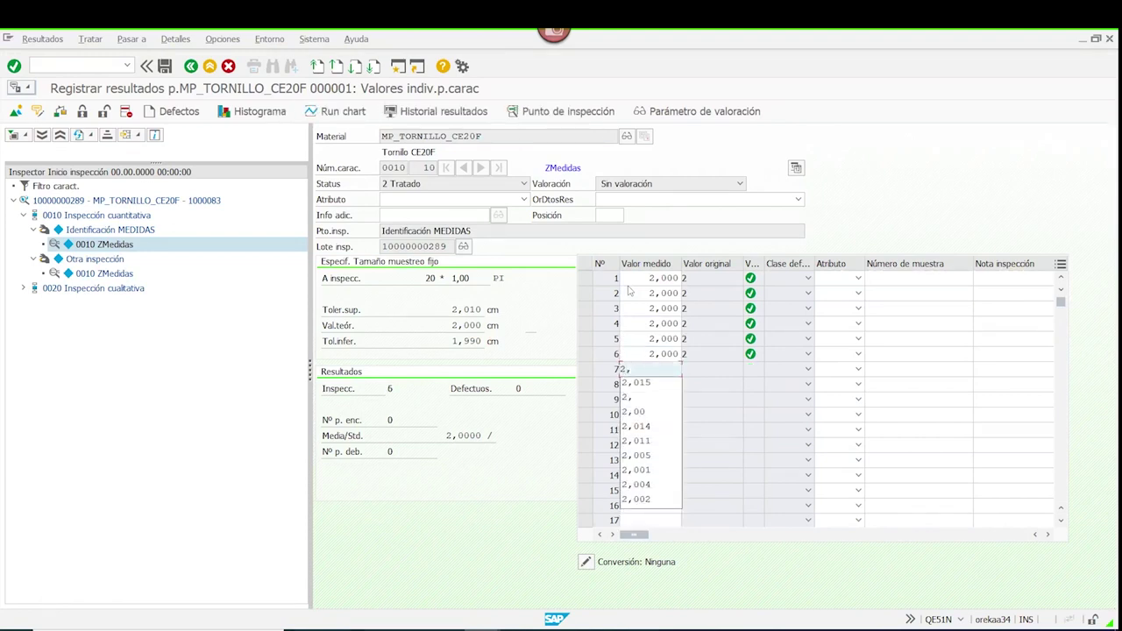
type("011")
key("Return")
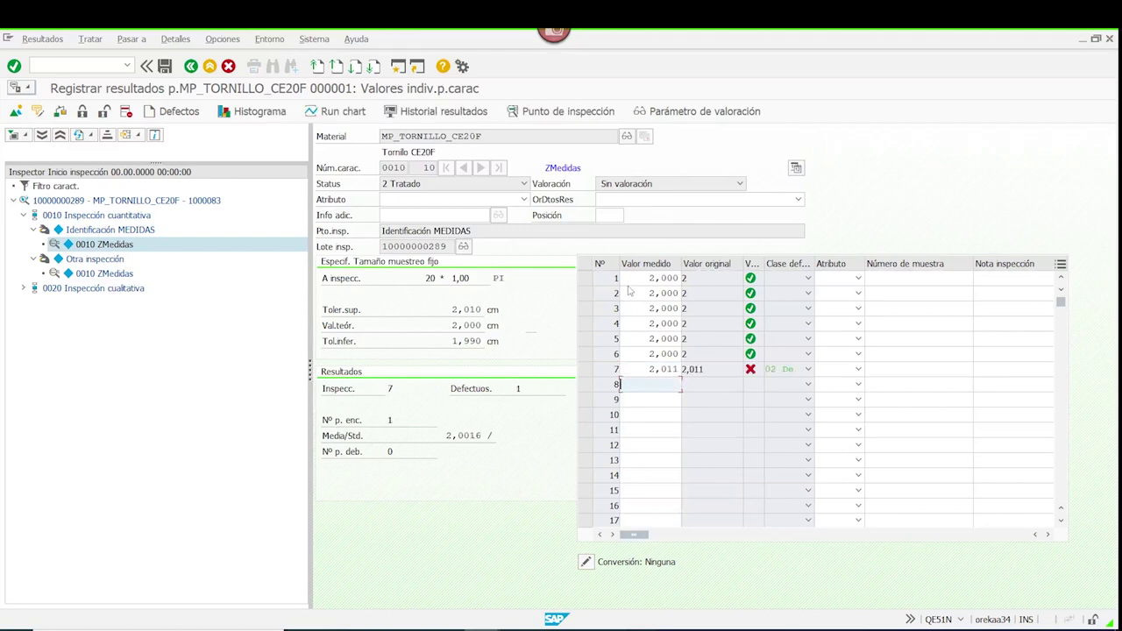
type("2")
key("Return")
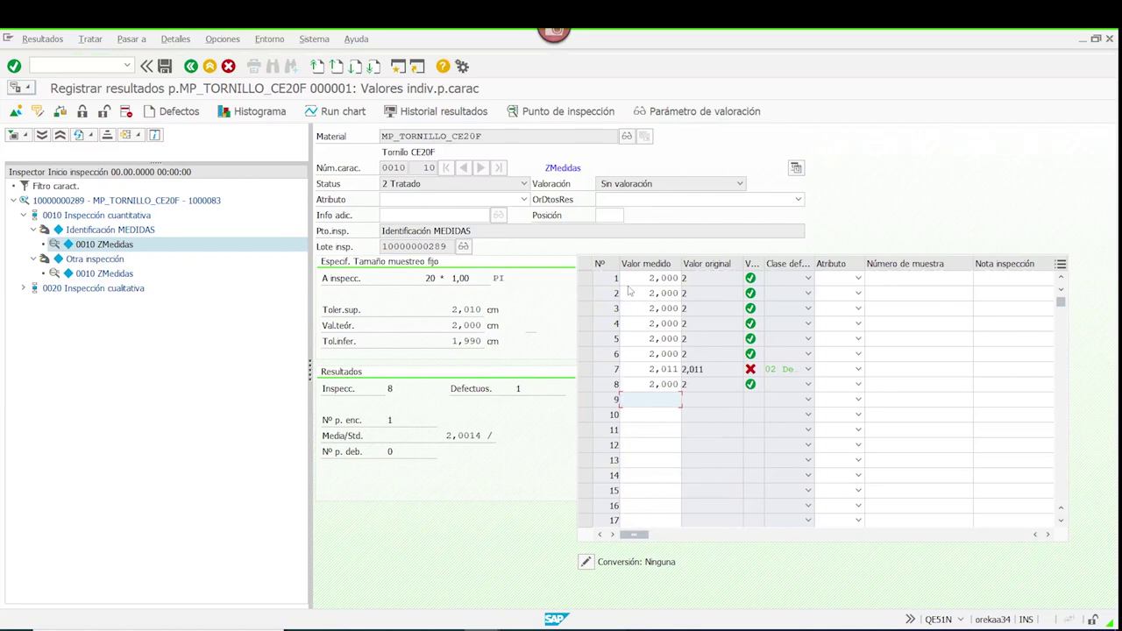
type("1,9")
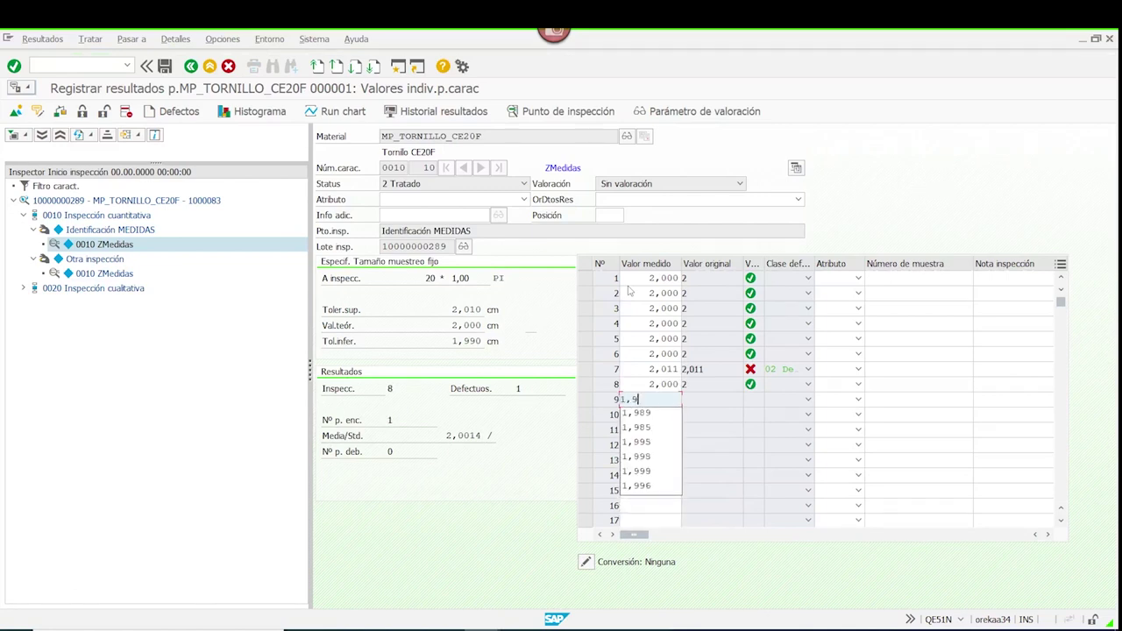
type("98")
key("Return")
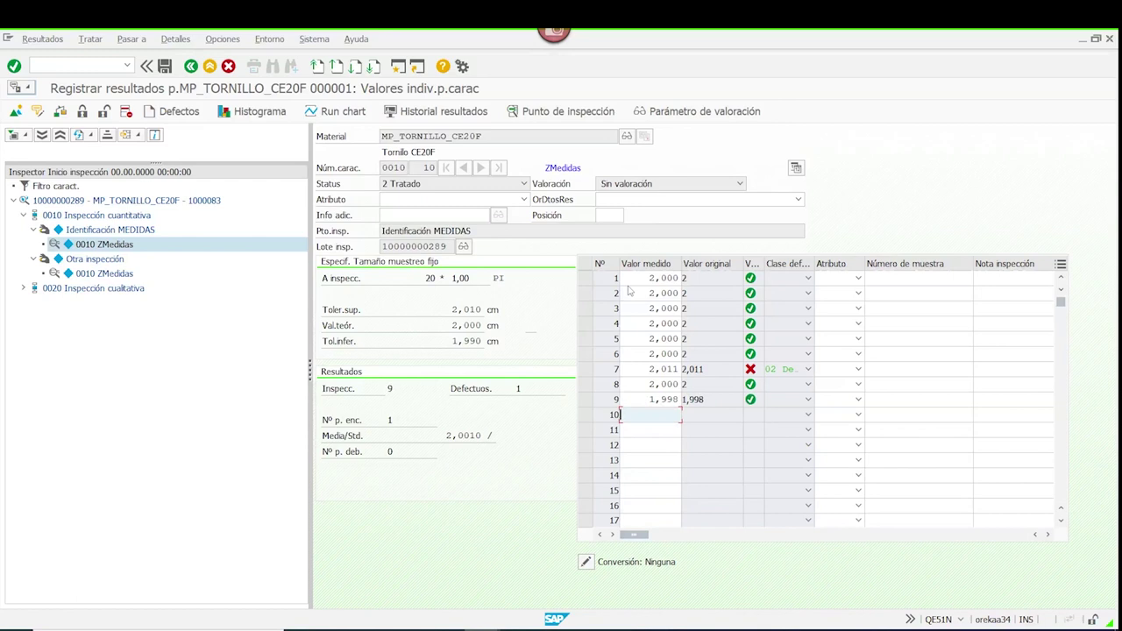
- Record the measured values 2 for samples 10 and 11 and 1,989 for sample 12 of ZMedidas
type("2")
key("Return")
type("2")
key("Return")
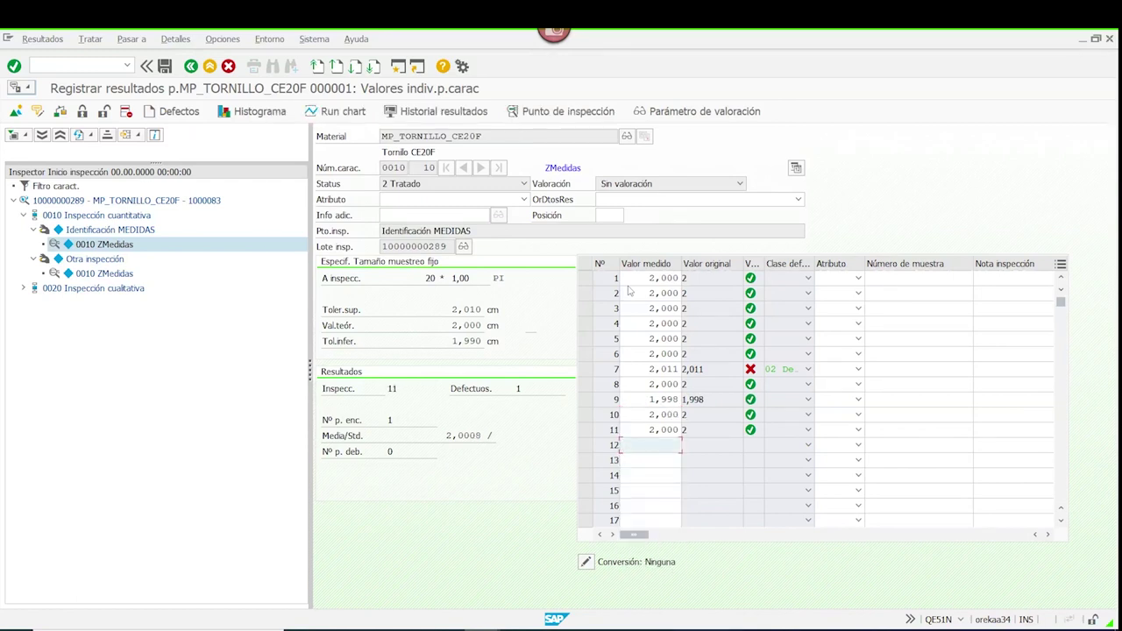
type("1,")
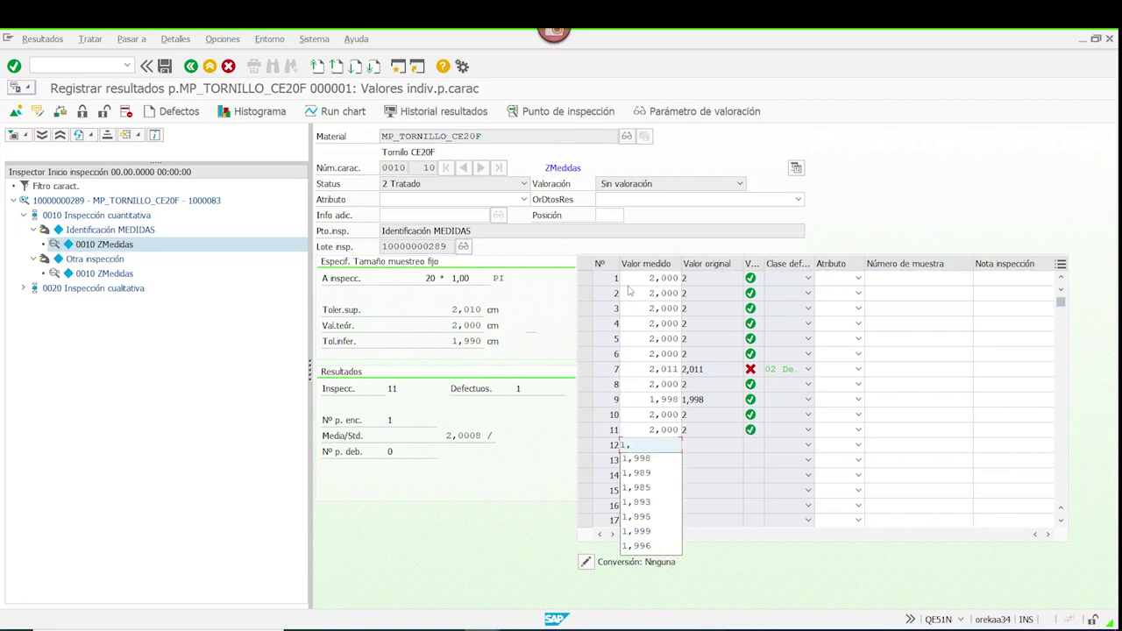
type("99")
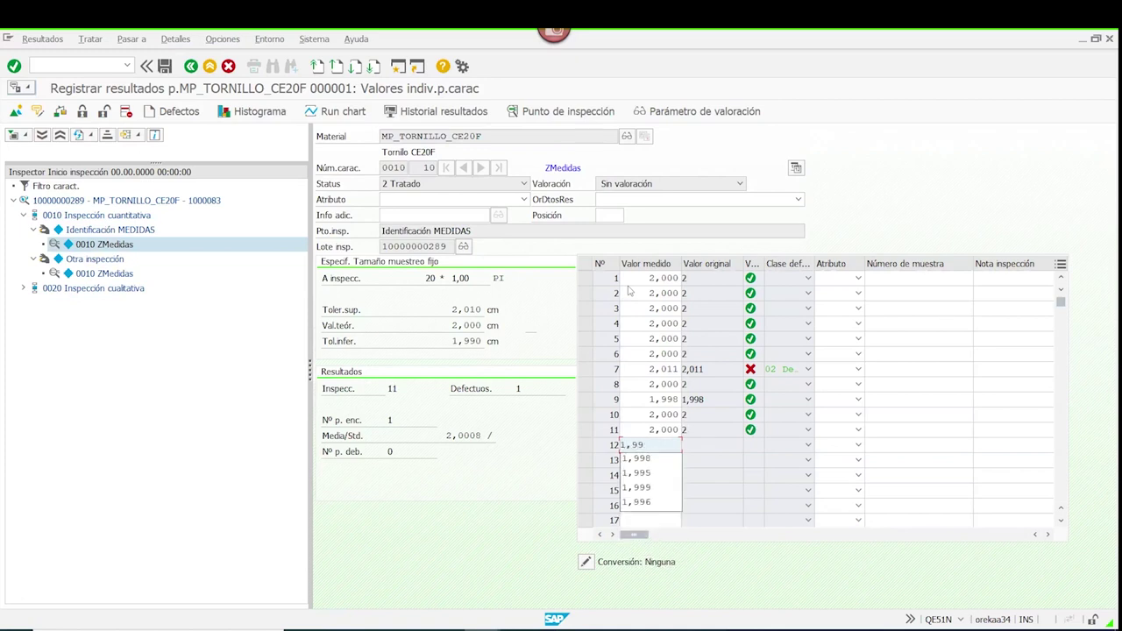
key("BackSpace")
type("89")
key("Return")
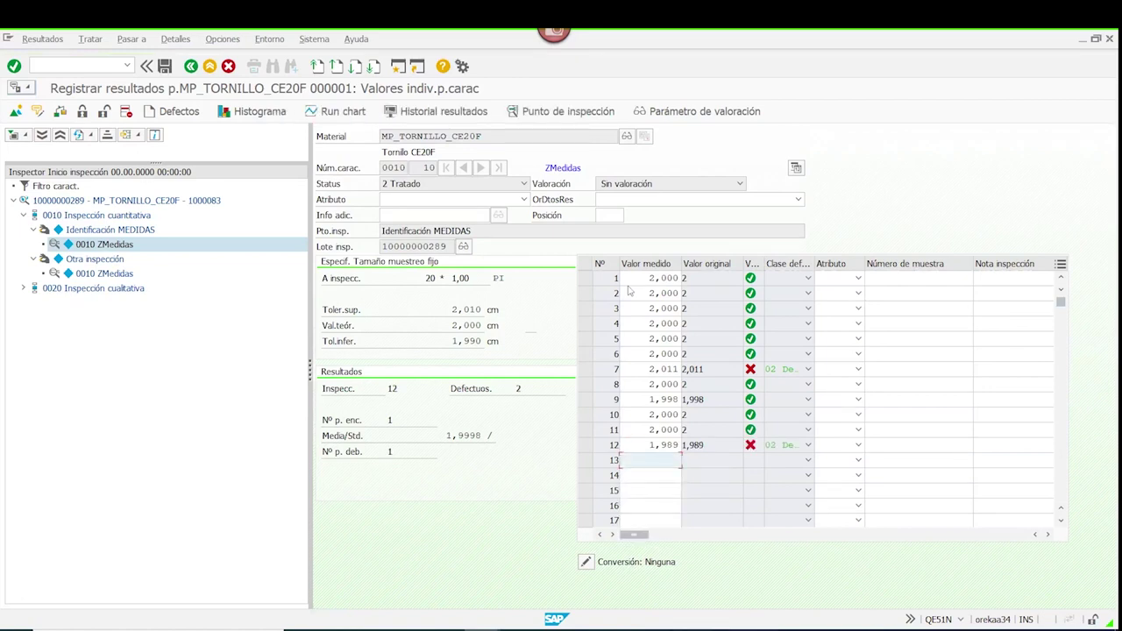
- Record a measured value of 2 for each of samples 13 to 20 of ZMedidas
type("2")
key("Return")
type("2")
key("Return")
type("2")
key("Return")
type("2")
key("Return")
type("2")
key("Return")
type("2")
key("Return")
type("2")
key("Return")
type("2")
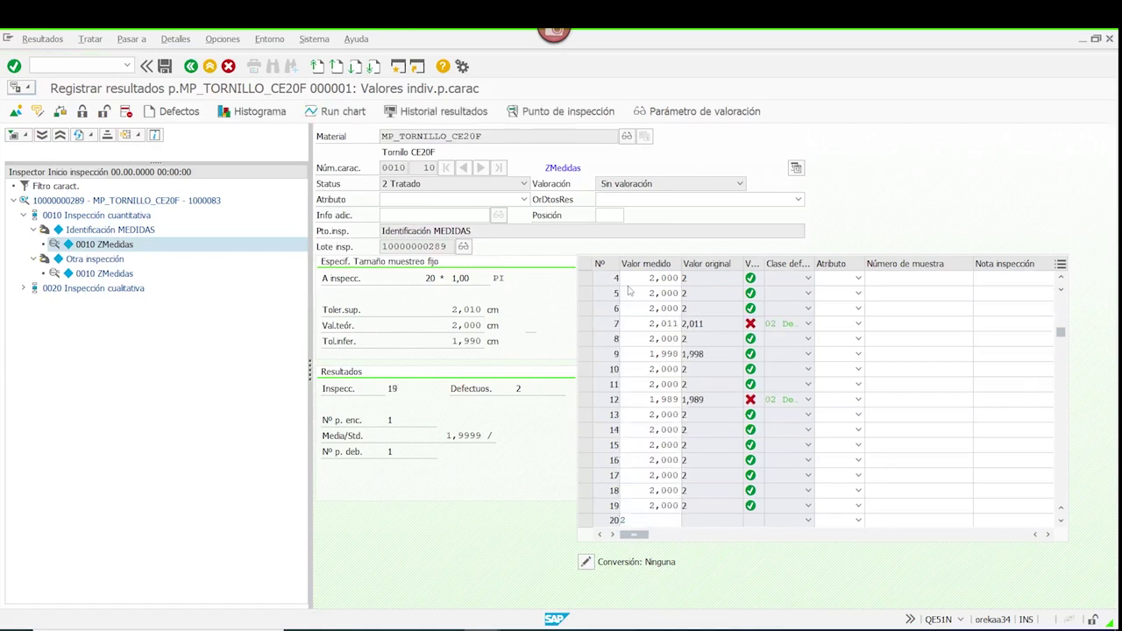
key("Return")
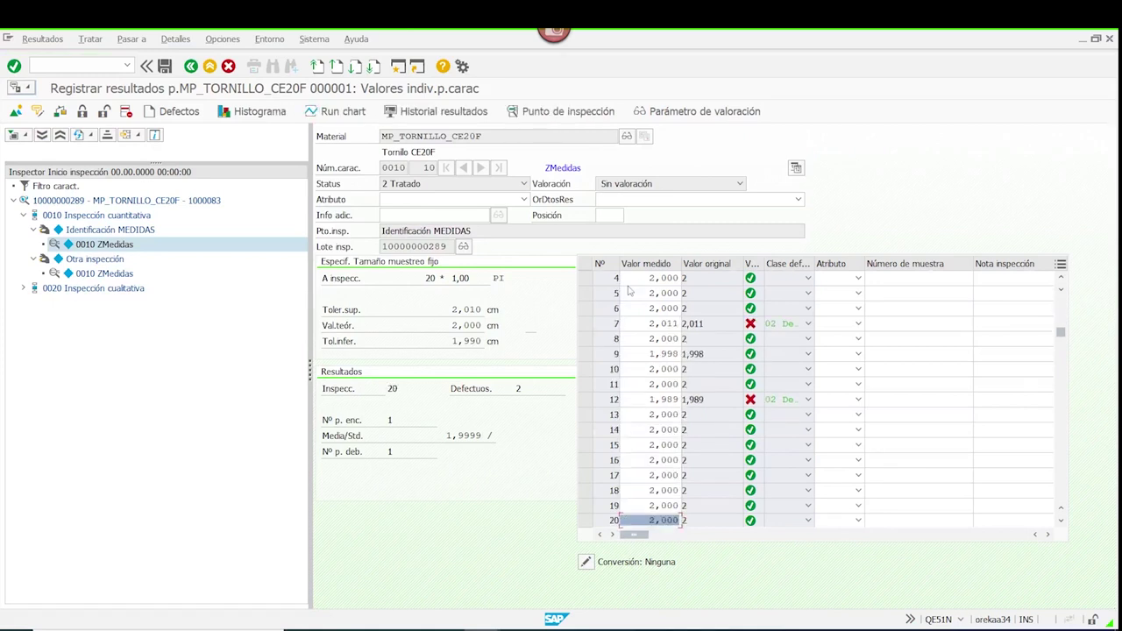
- Close the ZMedidas characteristic of inspection point MEDIDAS with the manual valuation Aceptar and save the results of operation 0010
left_click(98, 231)
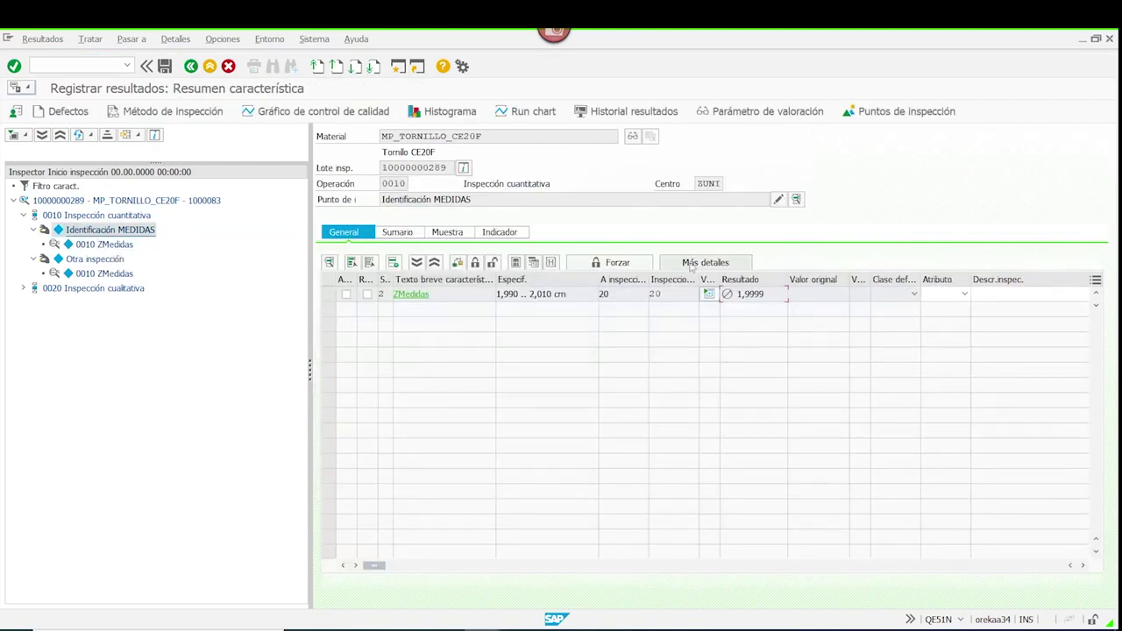
left_click(691, 263)
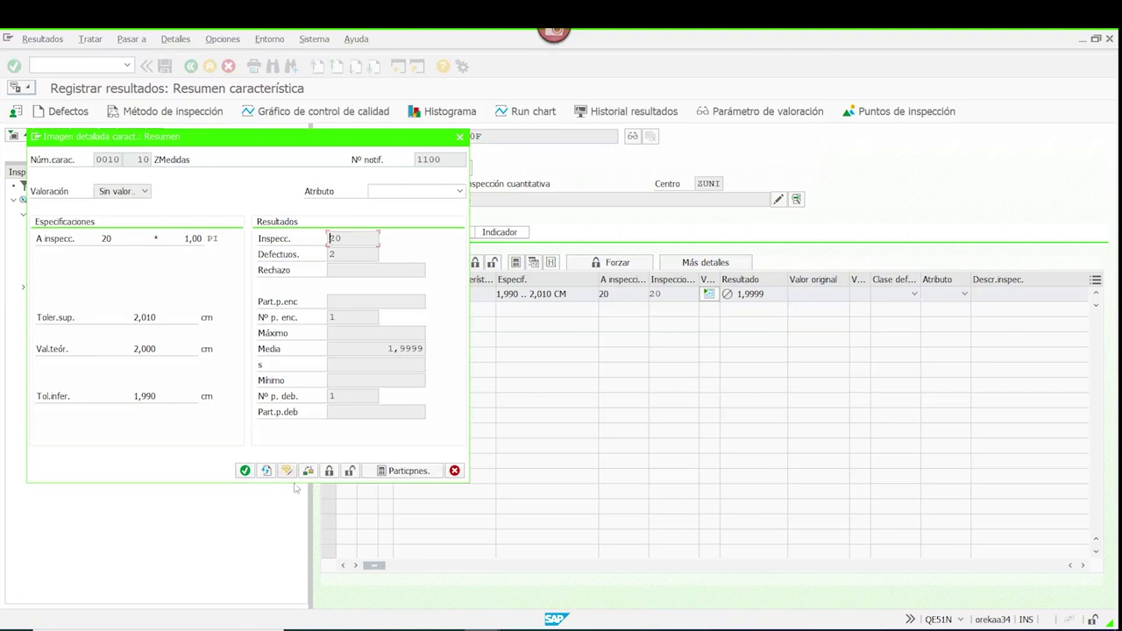
left_click(328, 471)
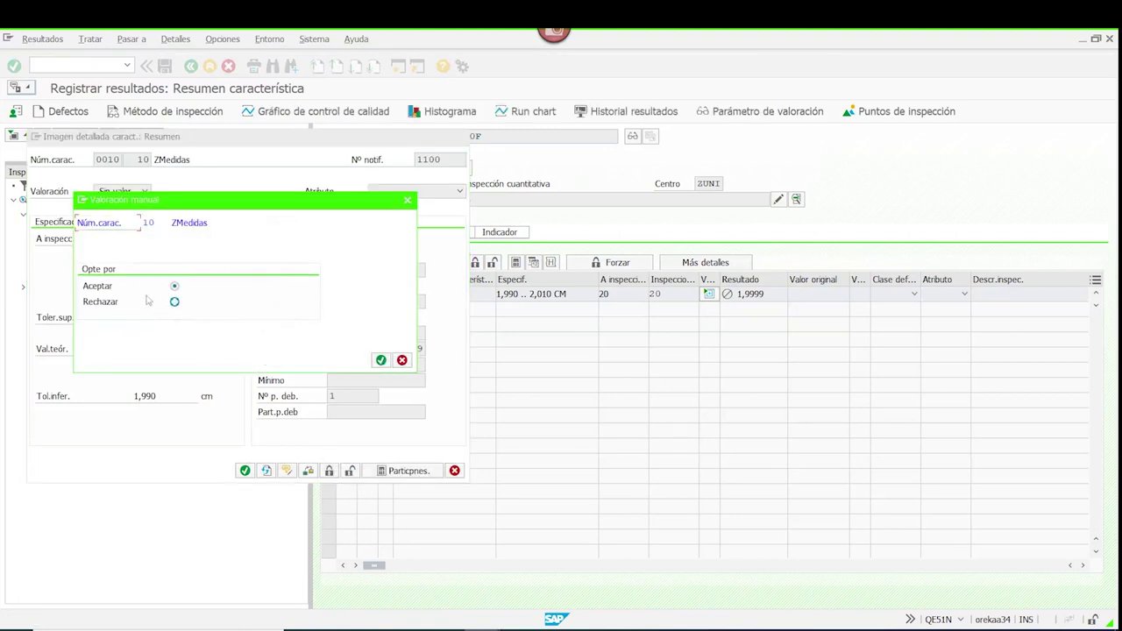
left_click_drag(201, 201, 437, 235)
left_click_drag(627, 236, 633, 238)
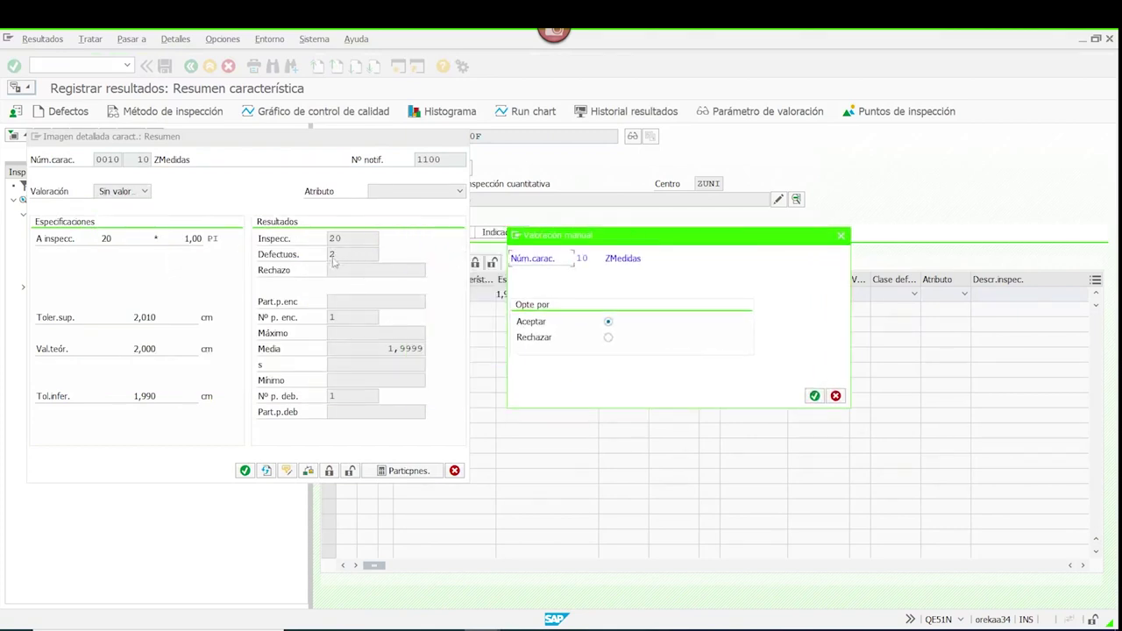
left_click(814, 396)
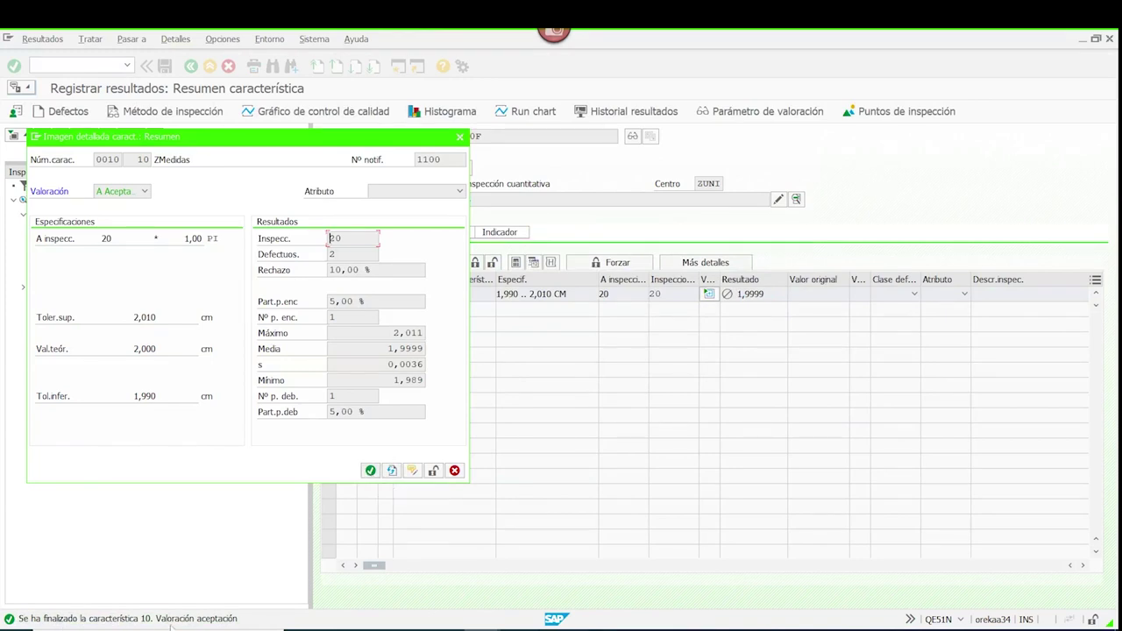
left_click(370, 471)
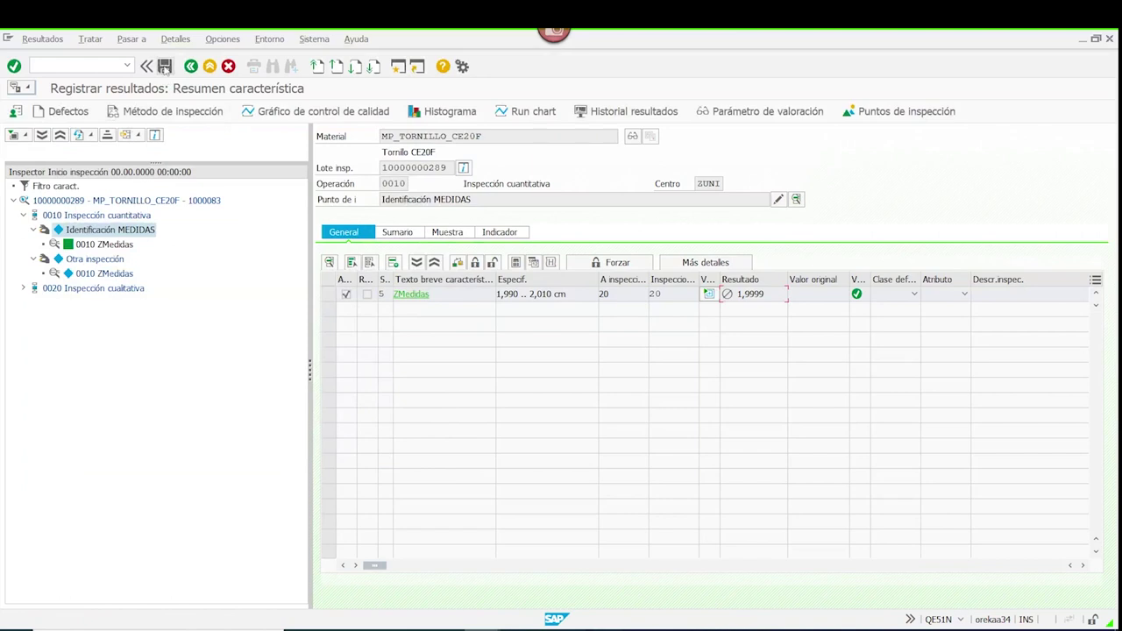
left_click(164, 68)
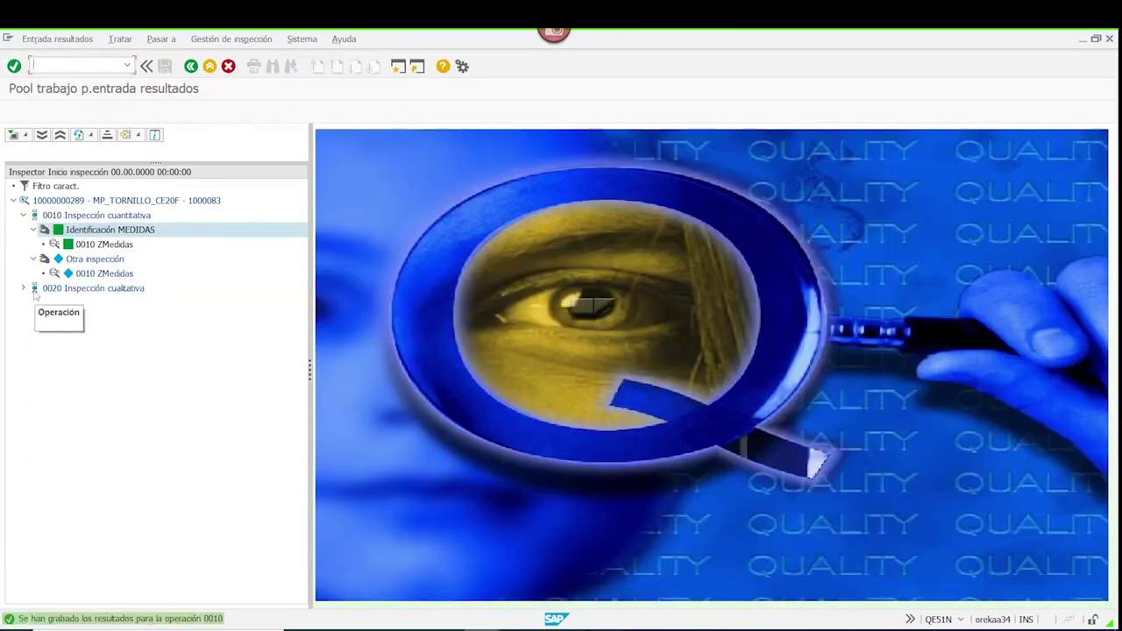
- Create an inspection point identified as COLOR under operation 0020 and open its ZColor characteristic for recording individual values
left_click(24, 289)
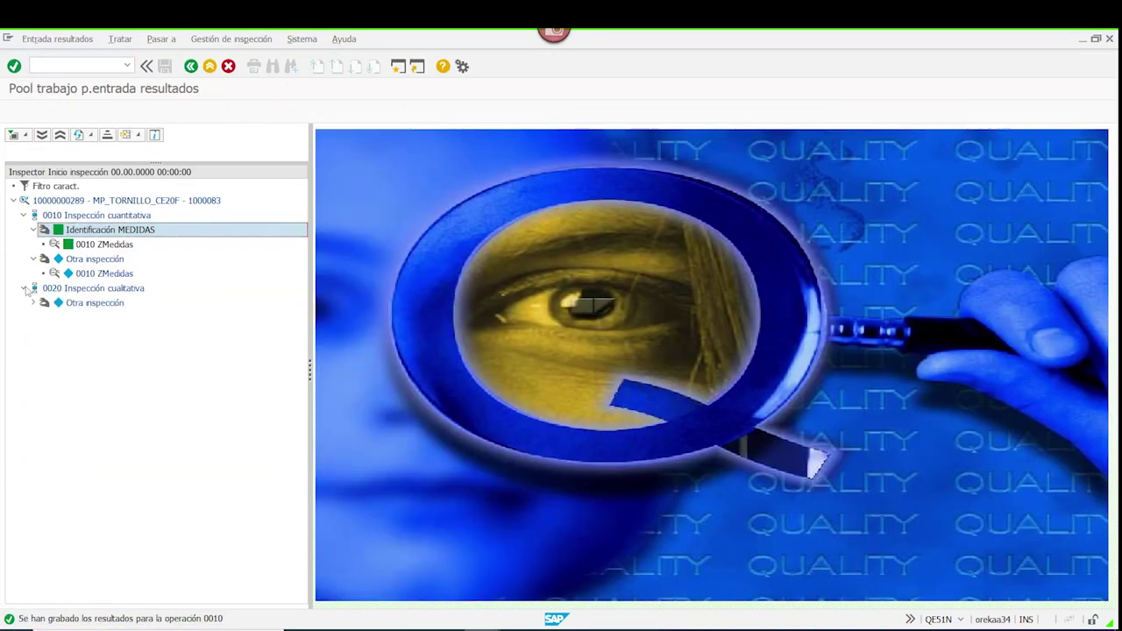
double_click(79, 303)
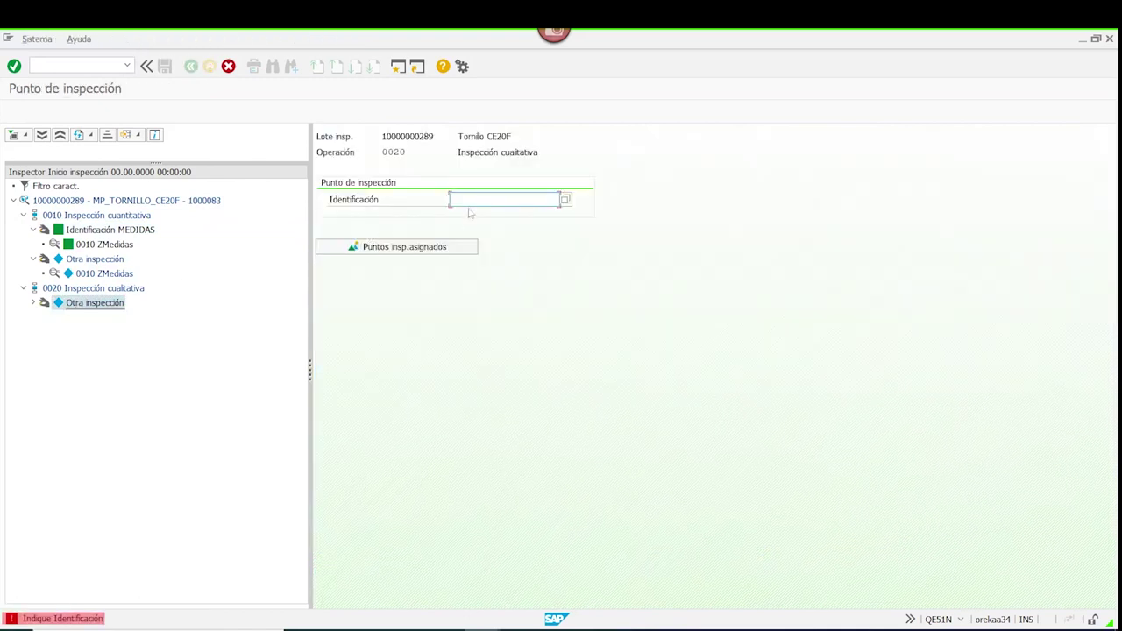
type("COLOR")
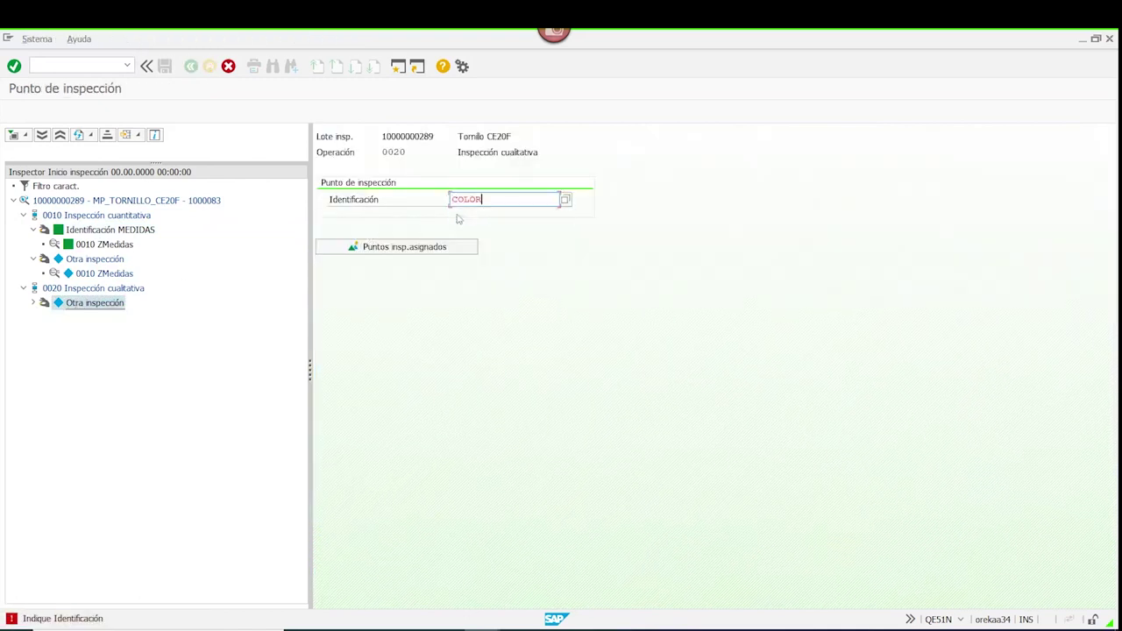
key("Return")
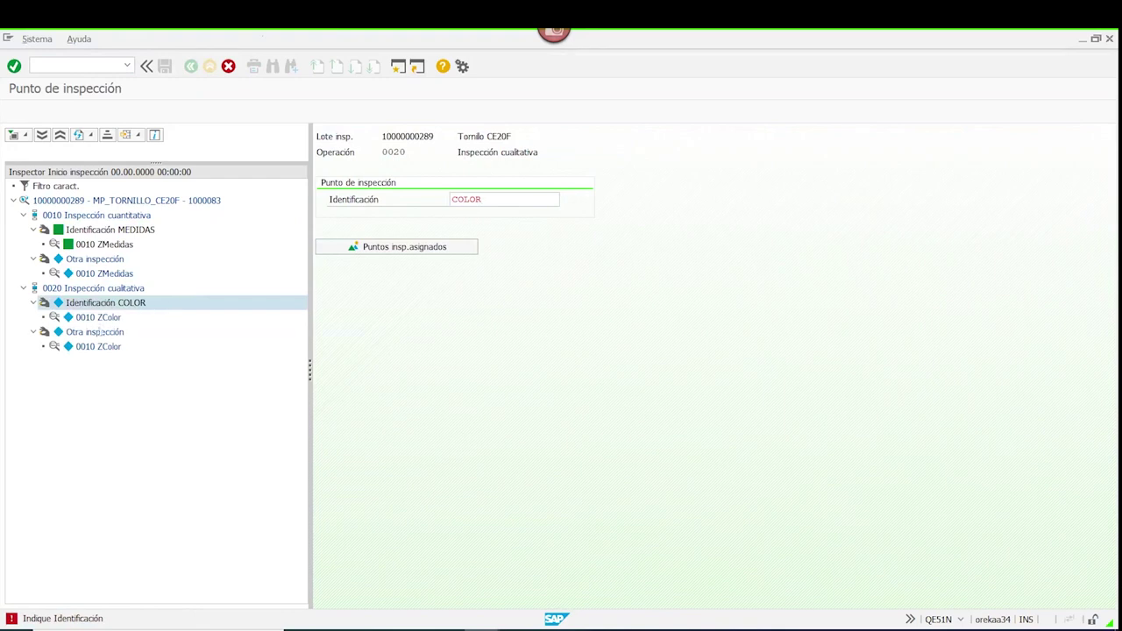
double_click(98, 317)
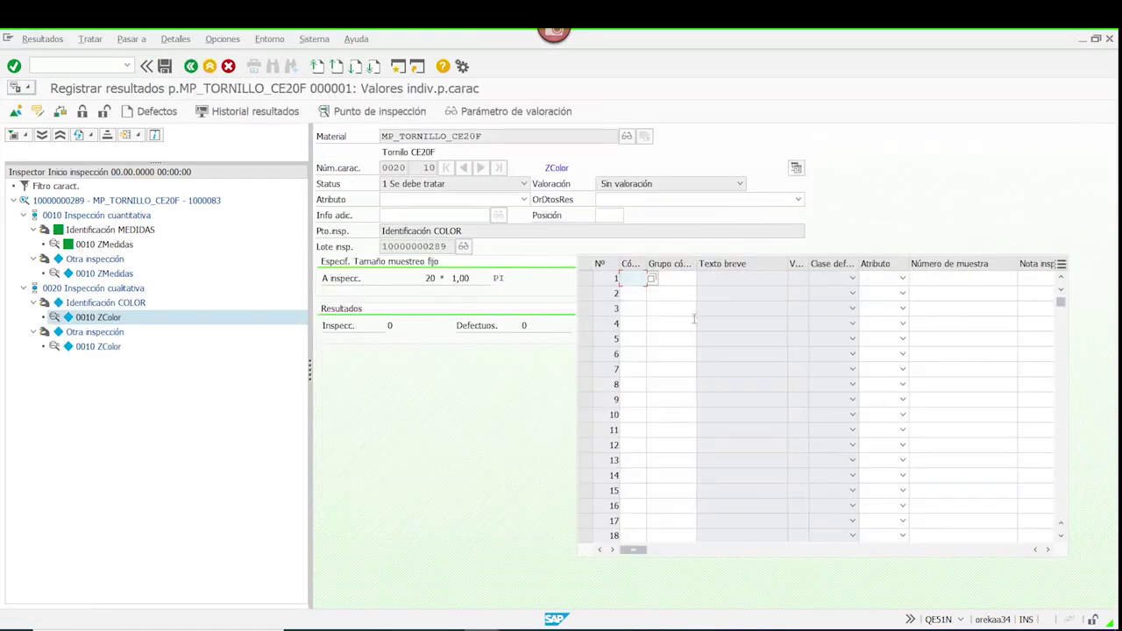
- Record colour code 9 for samples 1 to 5, 8 for sample 6 and 7 for sample 7 of ZColor
type("9")
key("Return")
type("9")
key("Return")
type("9")
key("Return")
type("9")
key("Return")
type("98")
key("Return")
type("7")
key("Return")
- Record colour code 9 for each of samples 8 to 14 of ZColor
type("9")
key("Return")
type("9")
key("Return")
type("9")
key("Return")
type("9")
key("Return")
type("9")
key("Return")
type("9")
key("Return")
type("9")
key("Return")
- Record colour code 8 for samples 15, 17 and 19 and code 9 for samples 16, 18 and 20 of ZColor
type("8")
key("Return")
type("9")
key("Return")
type("8")
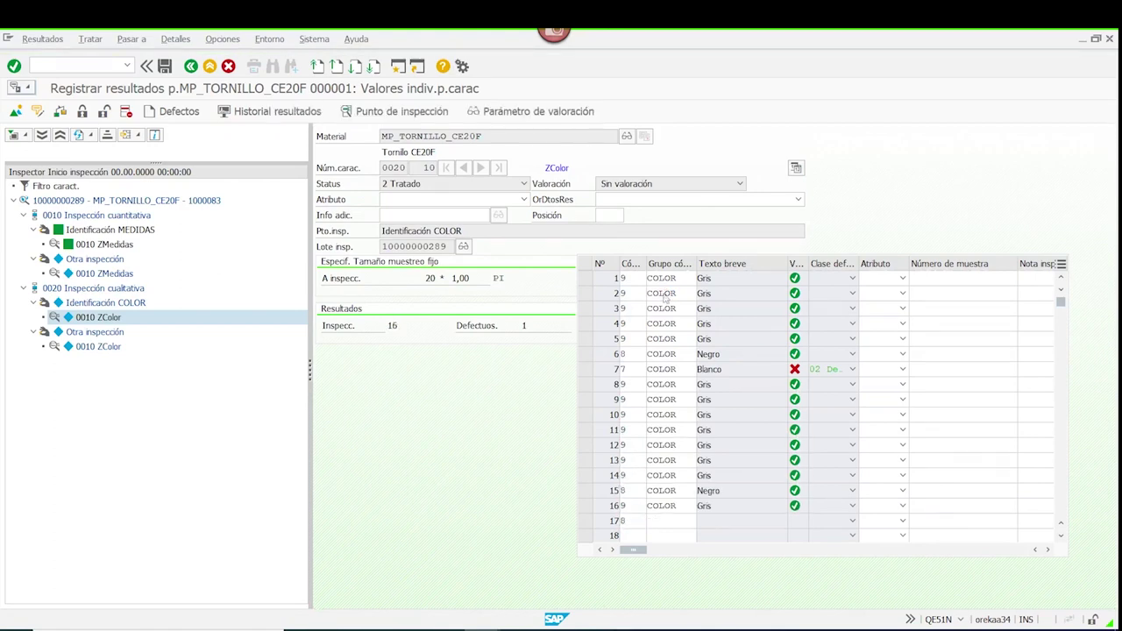
key("Return")
type("9")
key("Return")
type("8")
key("Return")
type("9")
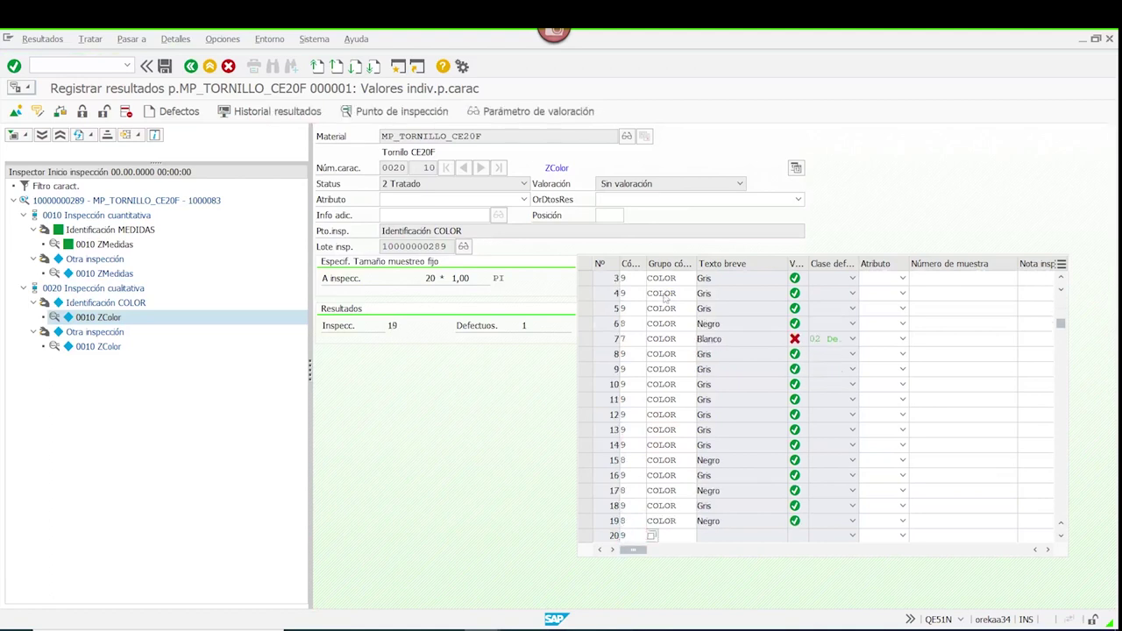
key("Return")
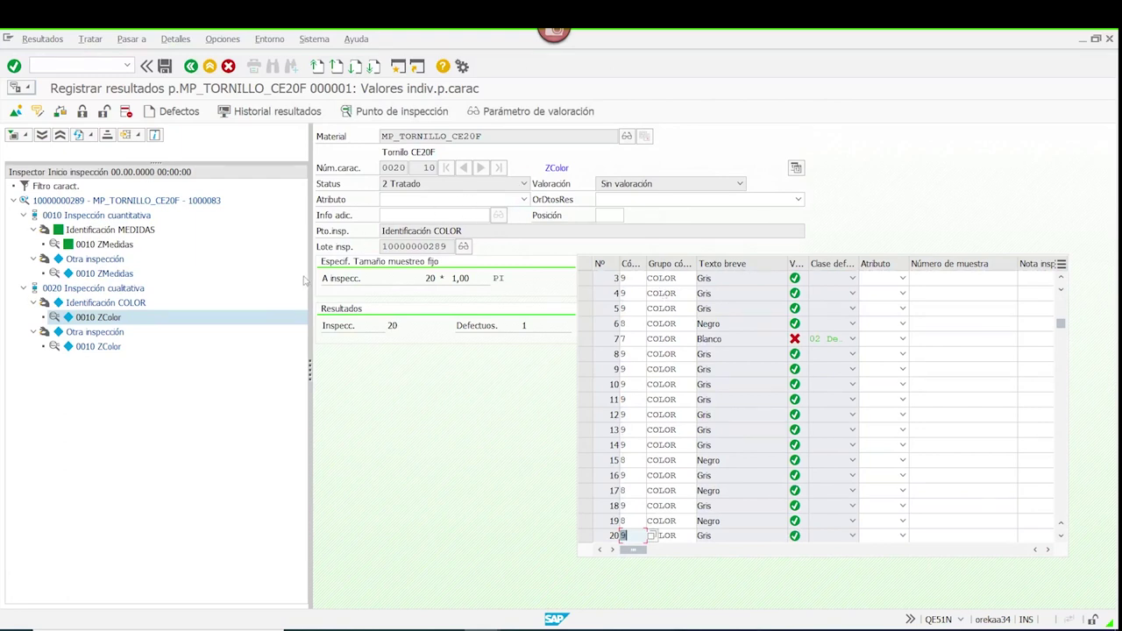
- Close the ZColor characteristic of inspection point COLOR with the manual valuation Aceptar and save the results of operation 0020
double_click(95, 303)
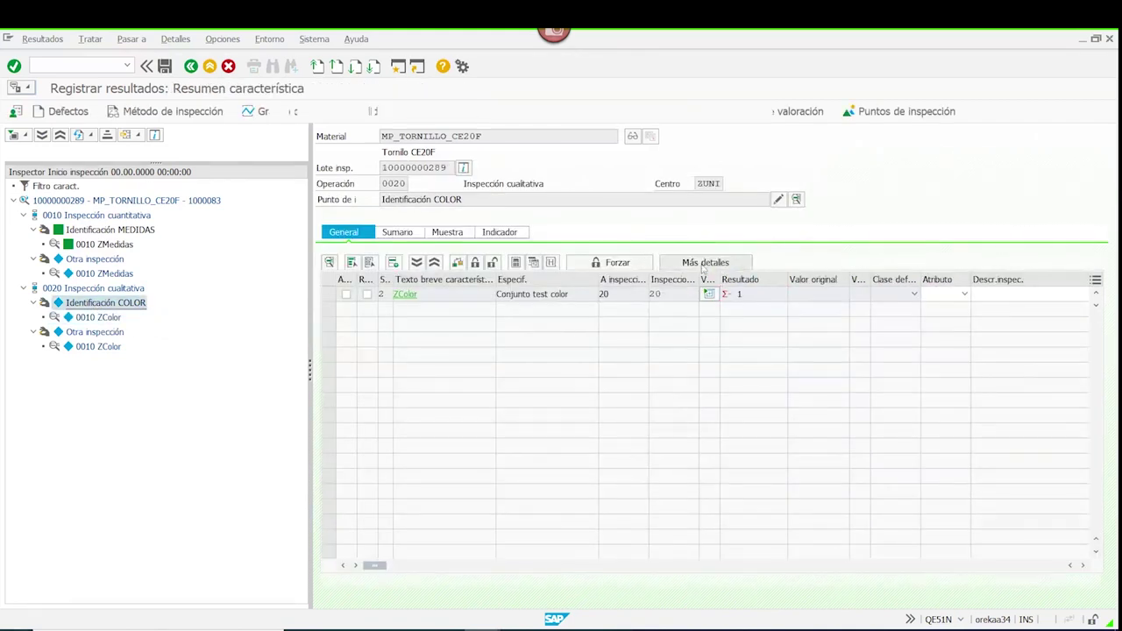
left_click(706, 263)
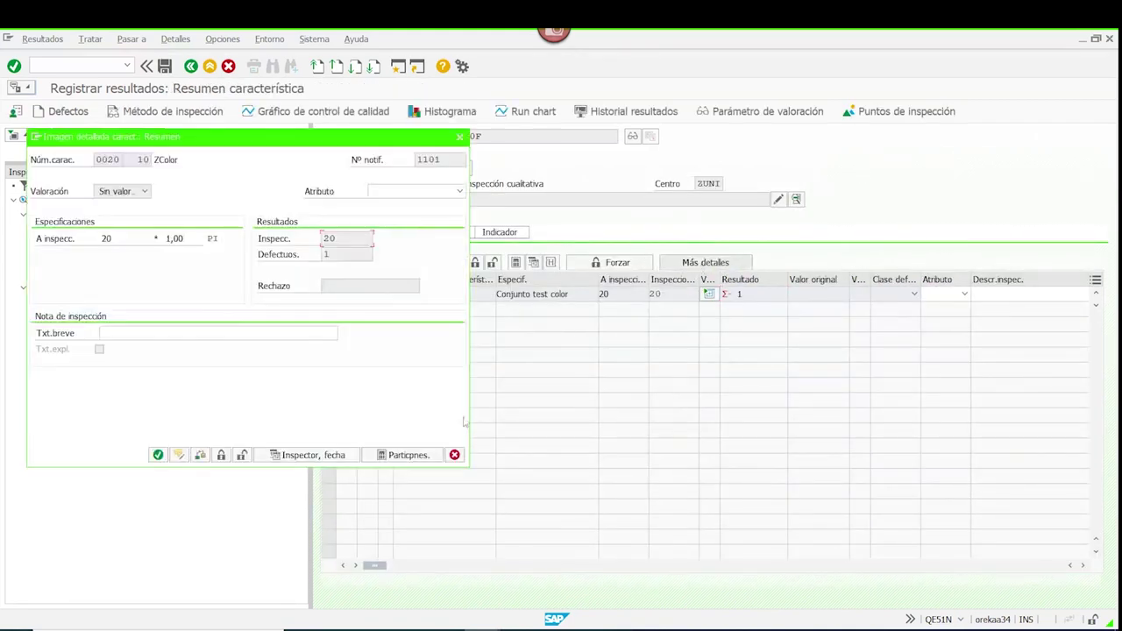
left_click(221, 457)
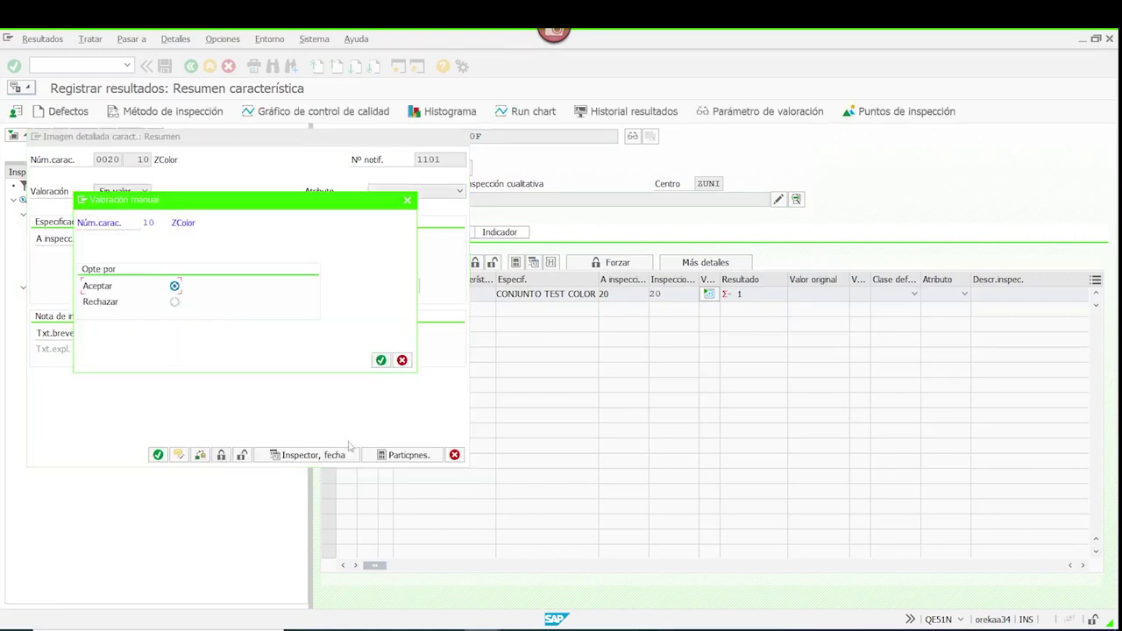
left_click_drag(303, 207, 659, 271)
left_click(738, 426)
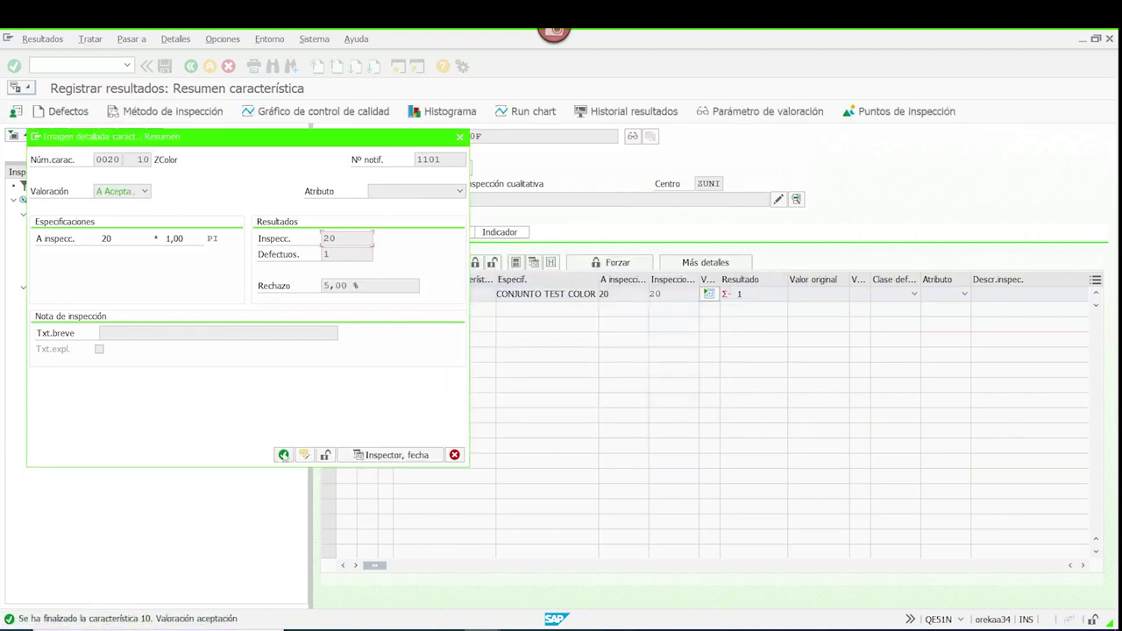
left_click(284, 455)
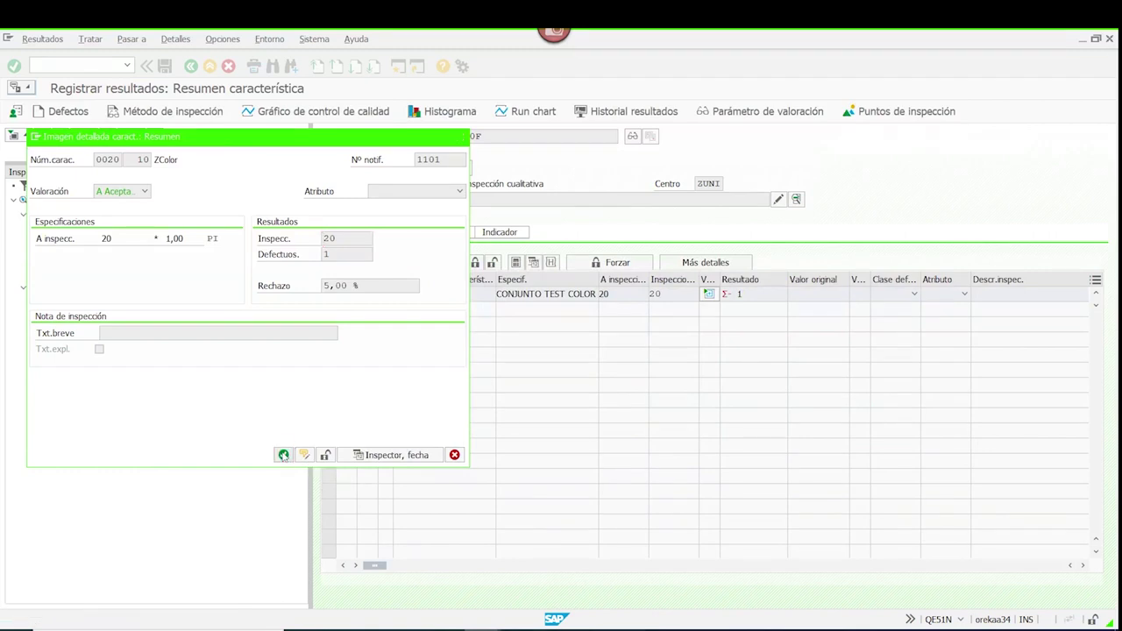
left_click(167, 67)
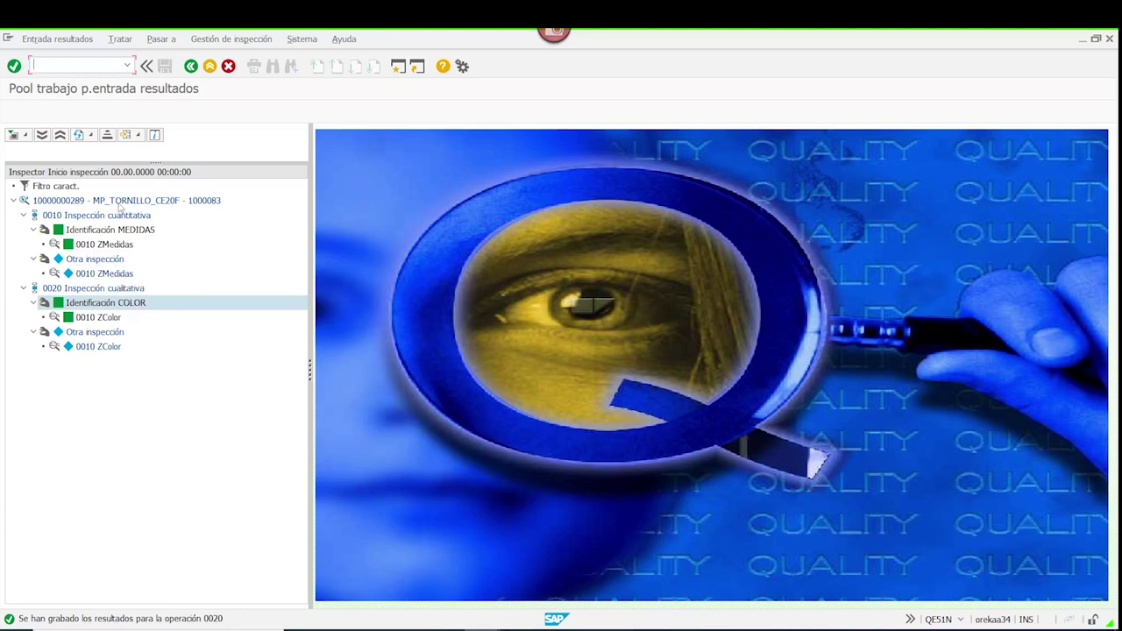
- Open the usage decision for the MP_TORNILLO_CE20F inspection lot and display all of its characteristics
double_click(120, 202)
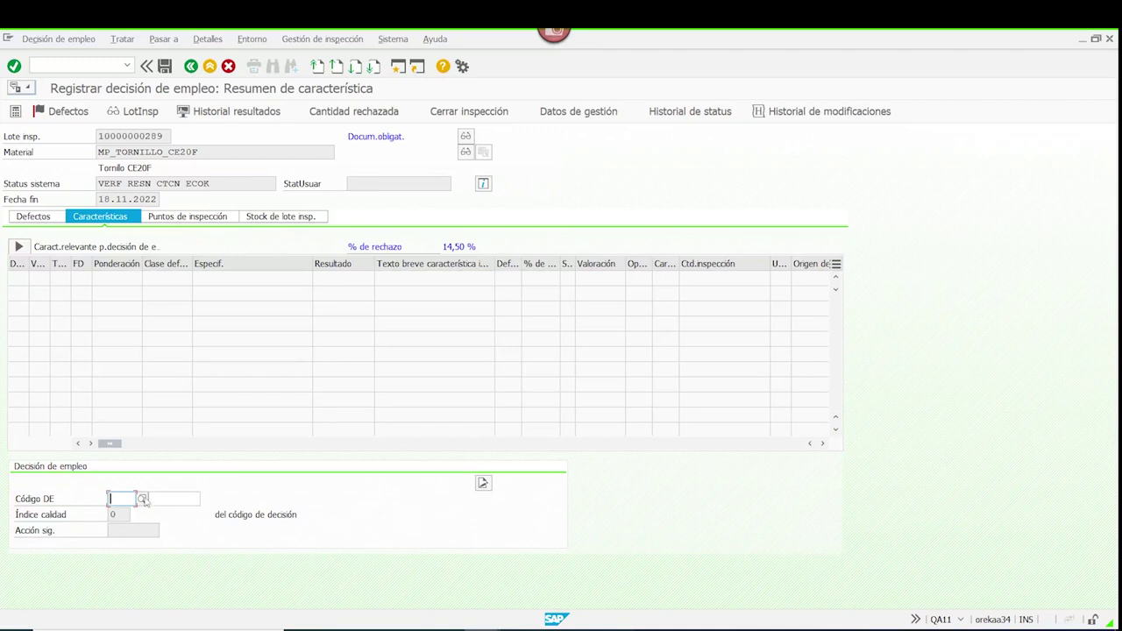
left_click(142, 499)
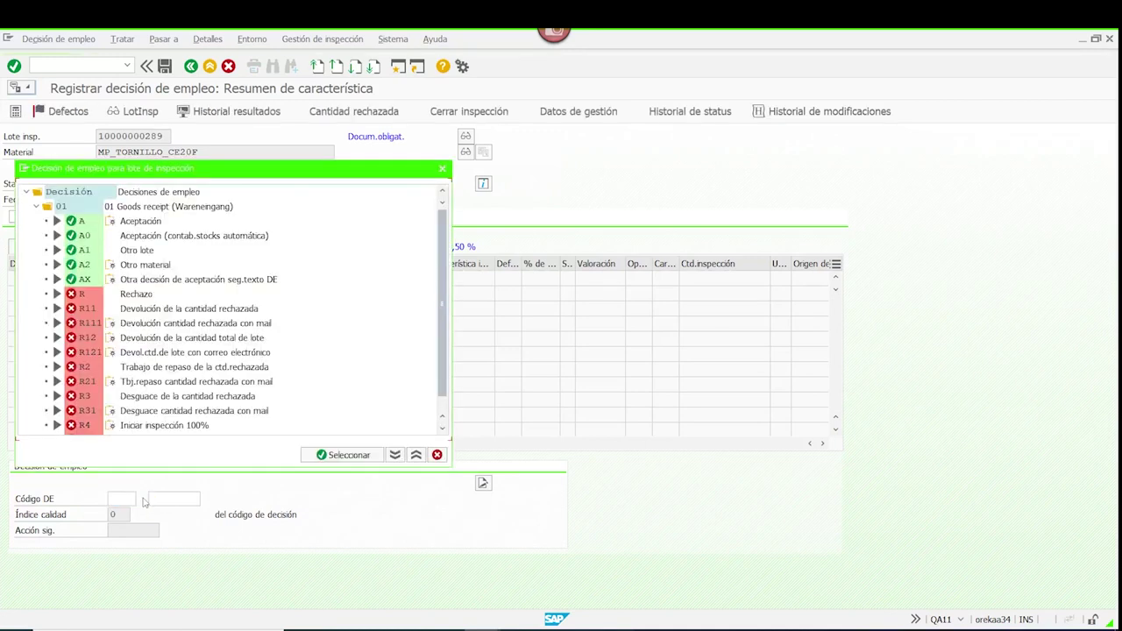
left_click(437, 454)
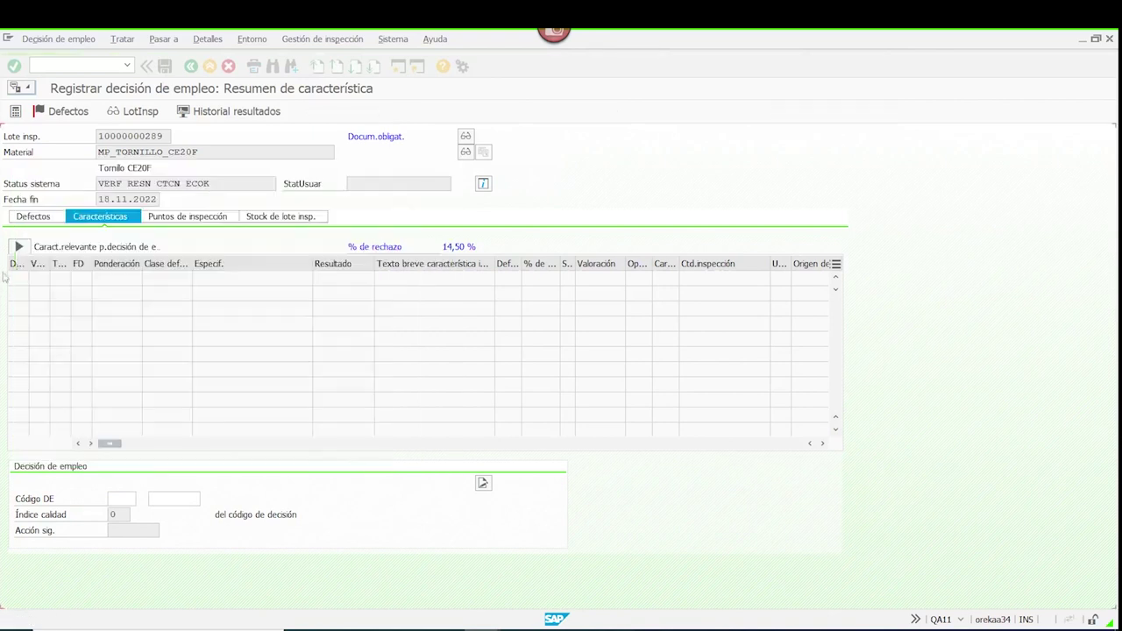
left_click(18, 248)
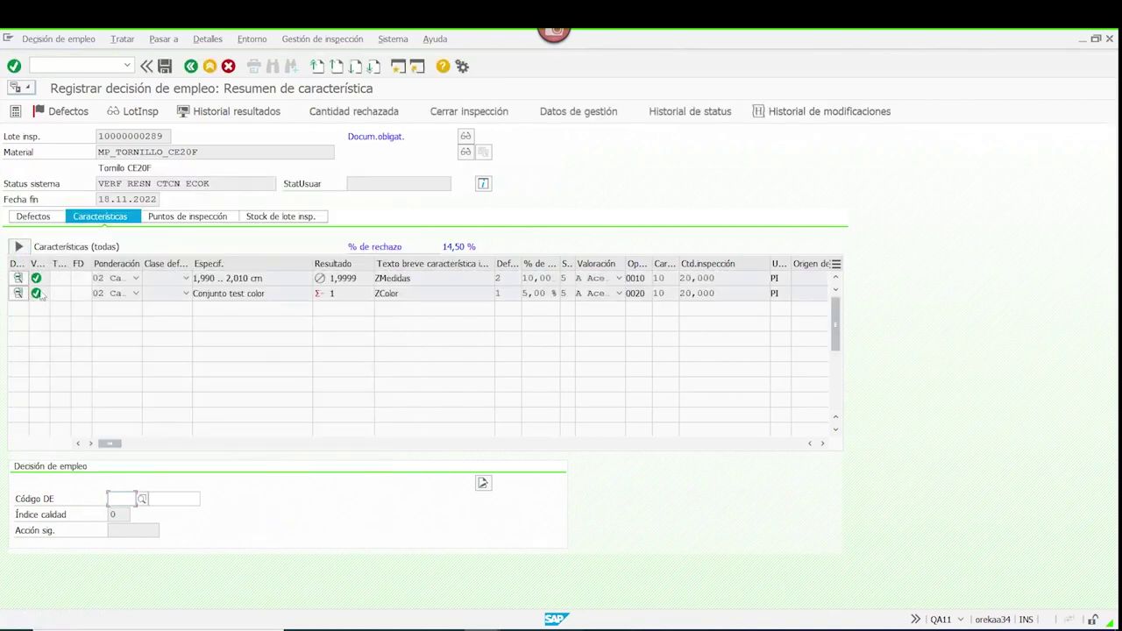
- Assign usage decision code A0, Aceptación (contab.stocks automática), to the inspection lot and save the decision
left_click(142, 499)
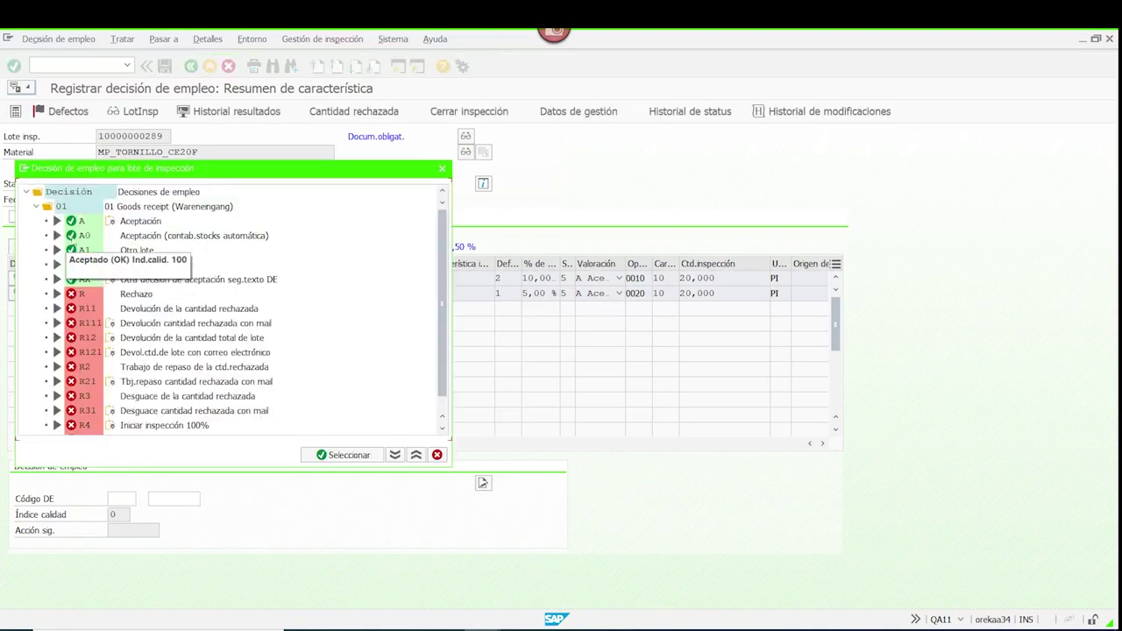
double_click(77, 236)
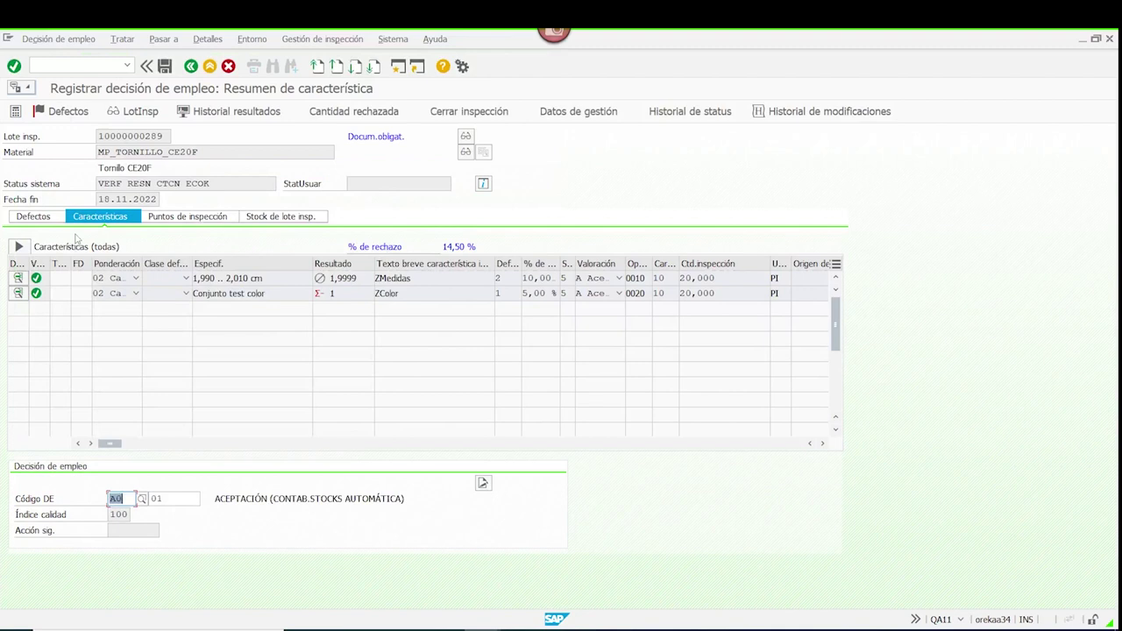
left_click(164, 67)
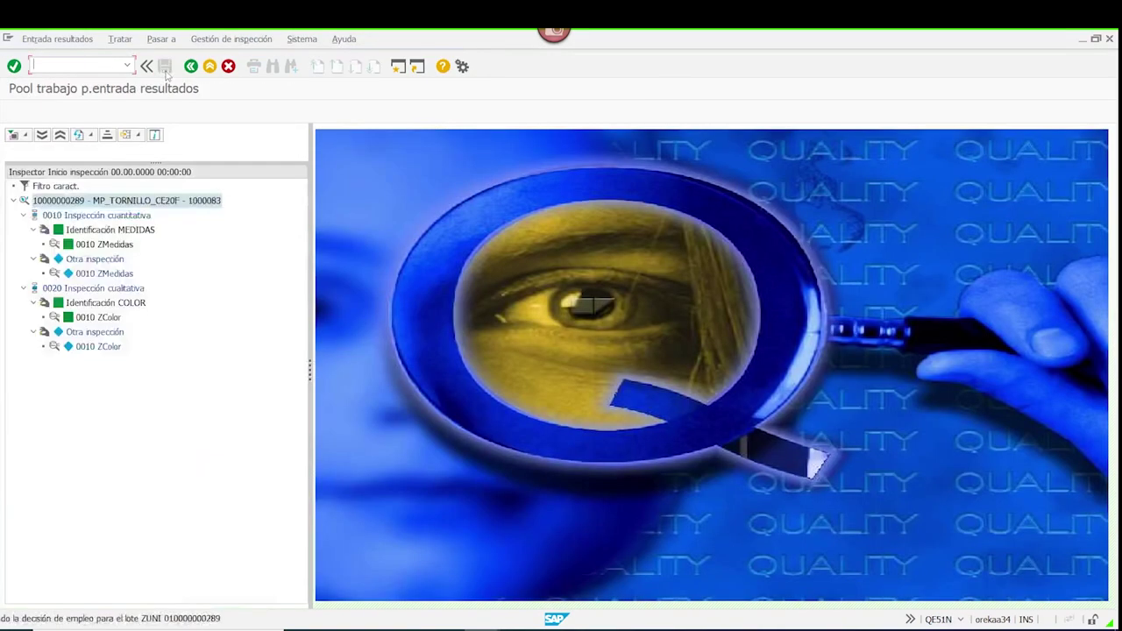
- Leave results entry and display the stock overview (MMBE) for material MP_TORNILLO_CE20F
left_click(210, 66)
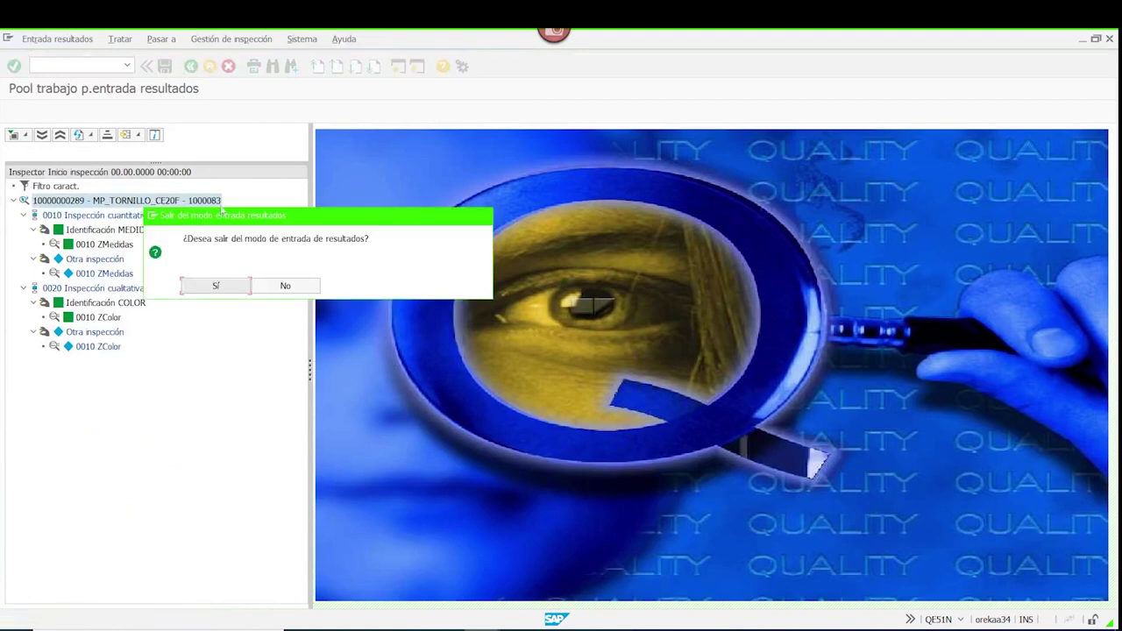
left_click(229, 286)
type("MMBE")
key("Return")
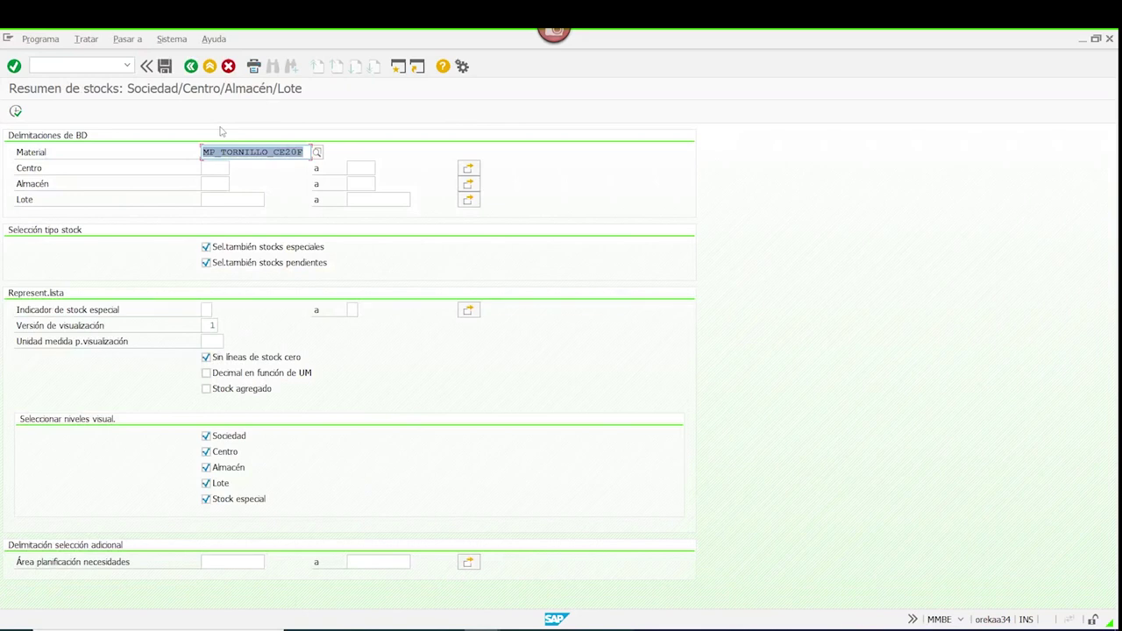
left_click(15, 111)
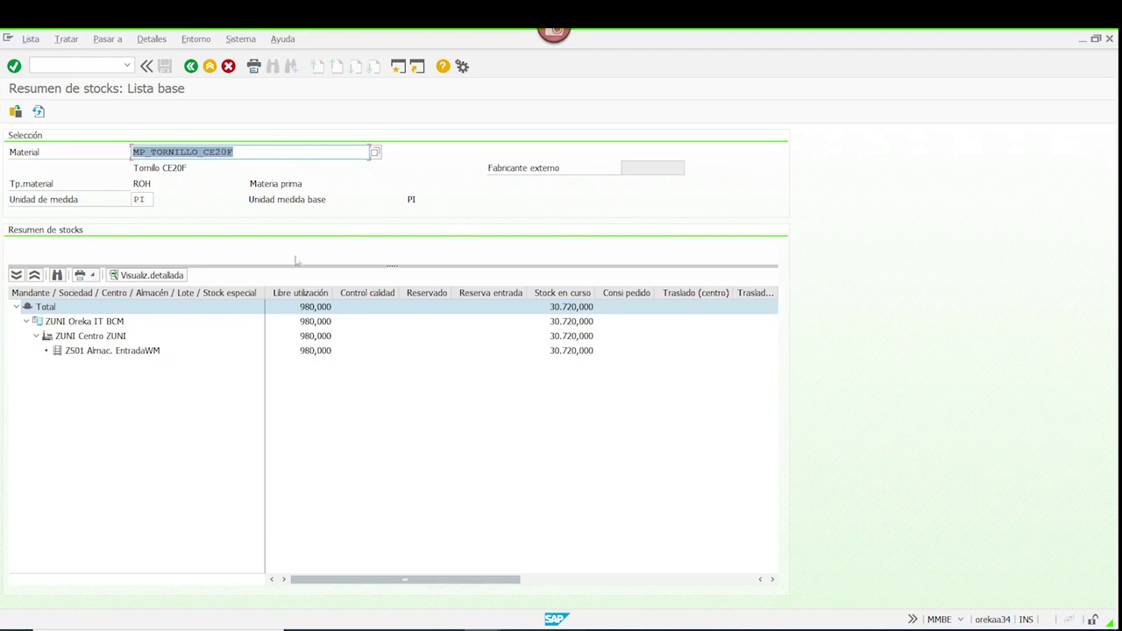
left_click(209, 68)
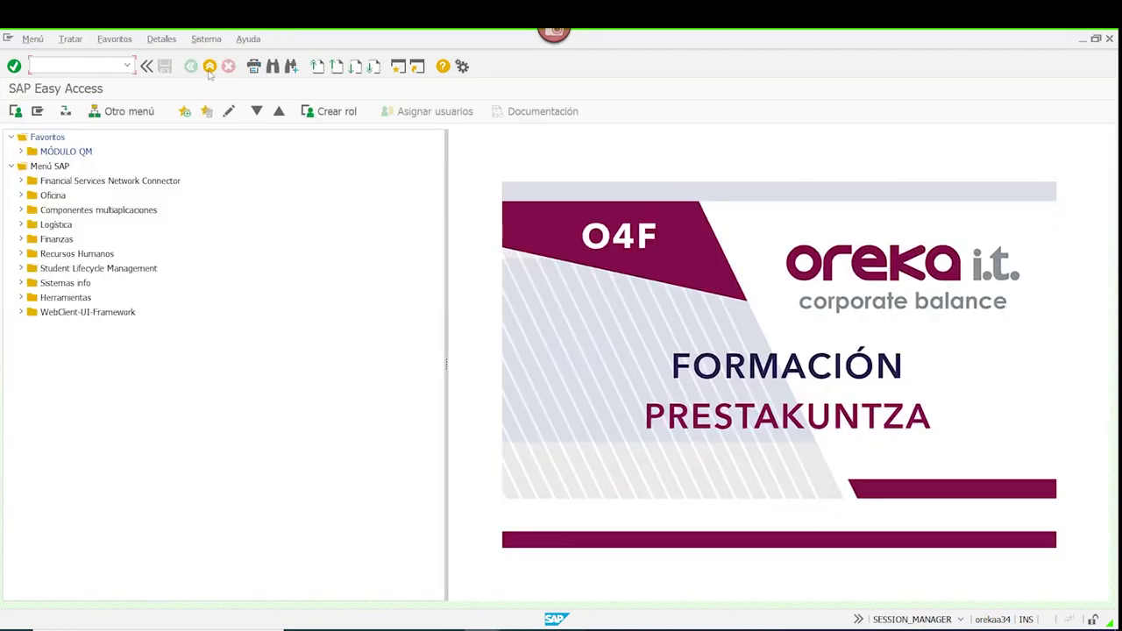
- Display the MP_TORNILLO_CE20F inspection lot with QA03 and list its material documents
type("QA03")
key("Return")
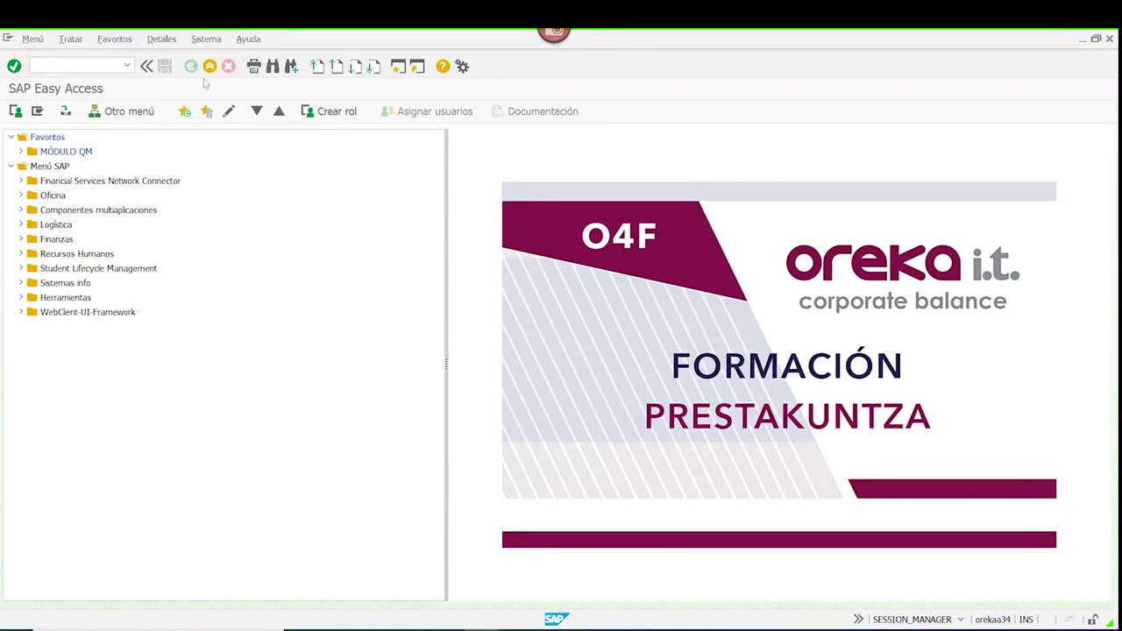
key("Return")
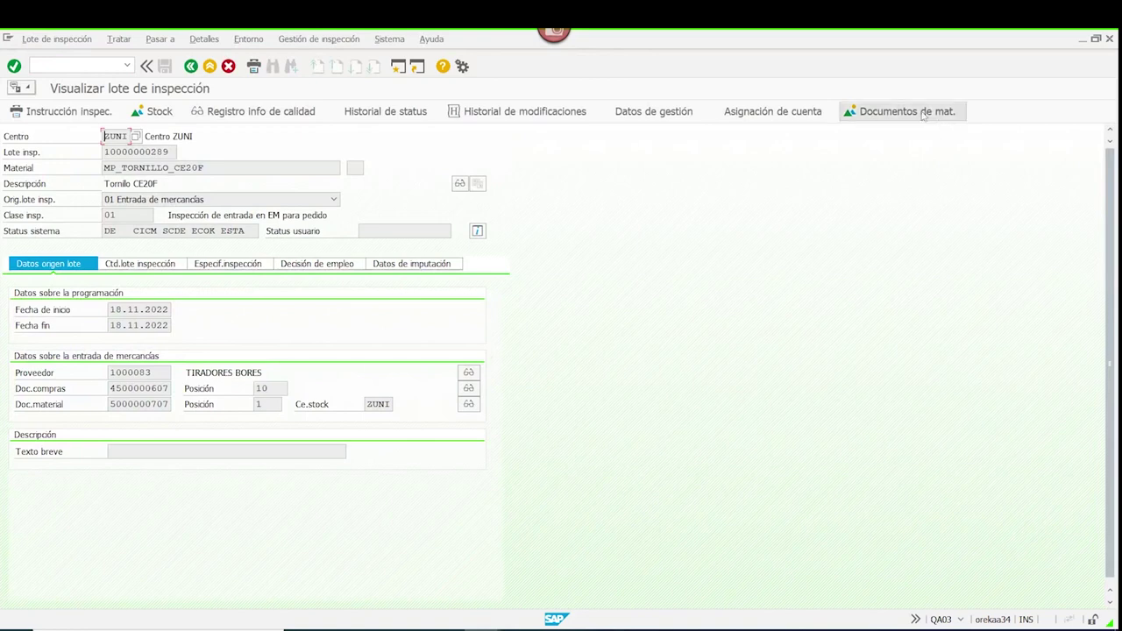
left_click(920, 114)
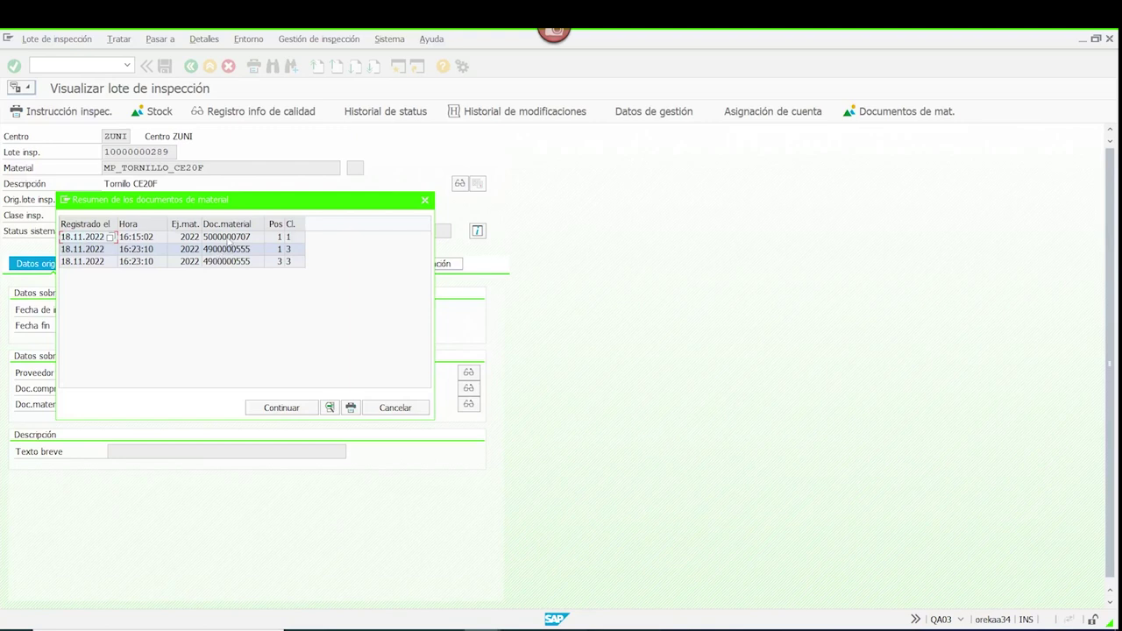
- Open the class 1 goods receipt document of the lot and examine its quantity details
double_click(229, 237)
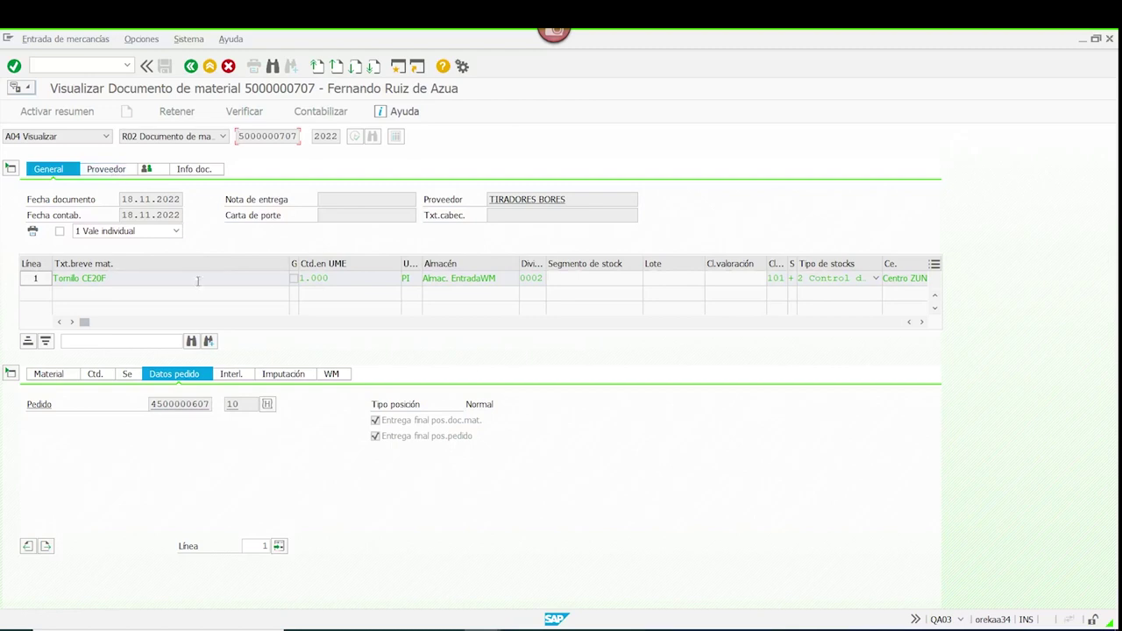
left_click(108, 376)
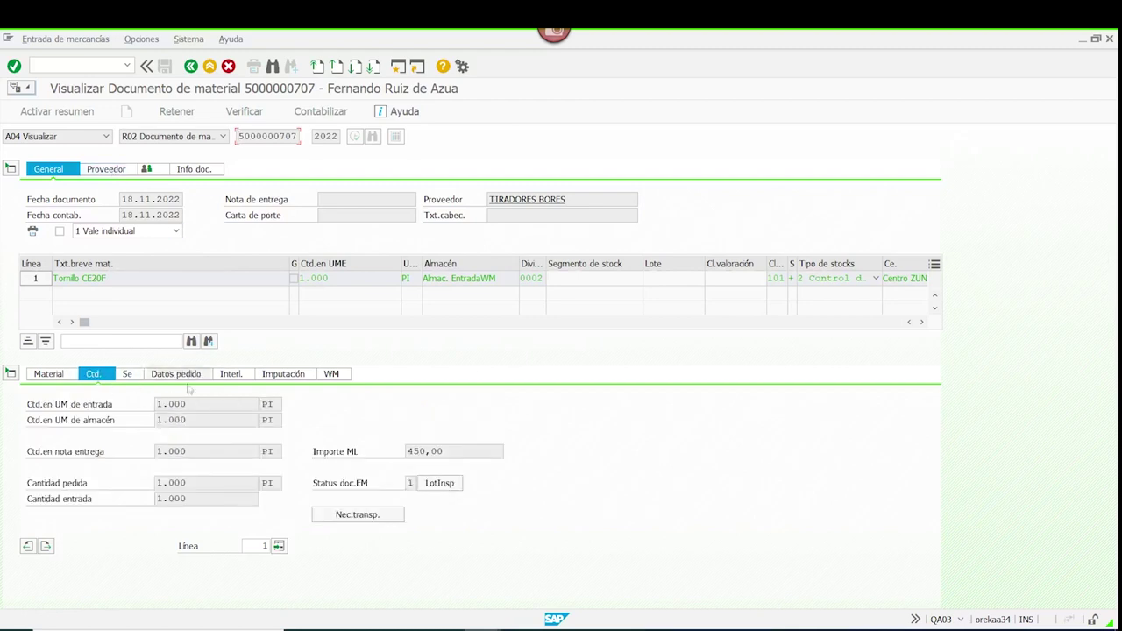
left_click(210, 67)
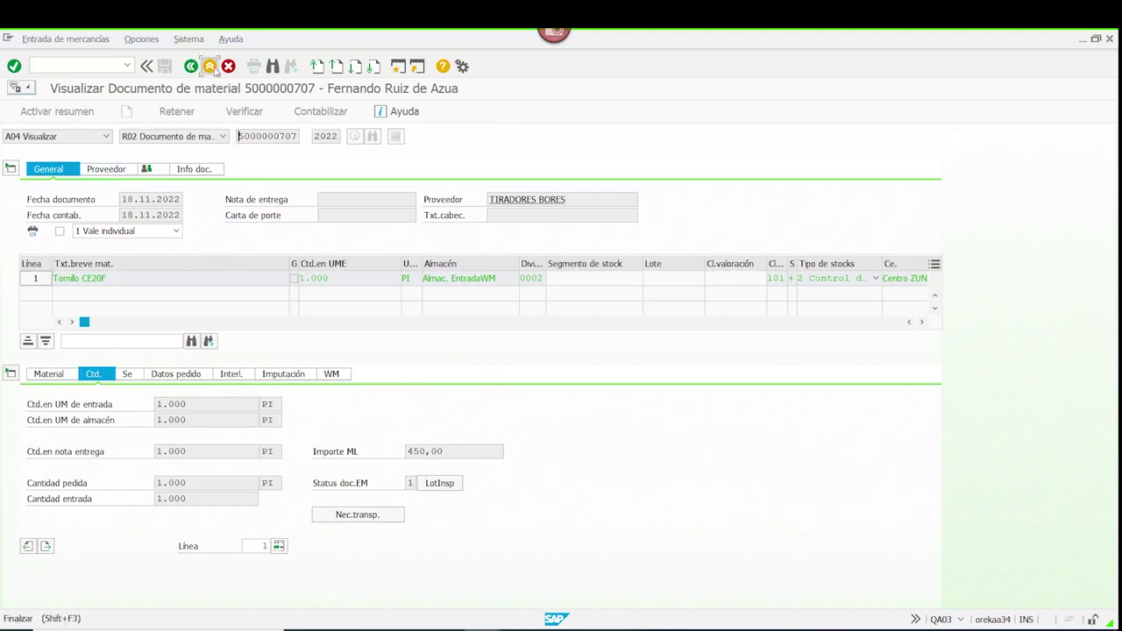
- Examine the quantity, account assignment, movement type, transfer and WM data of item 1 in the lot's class 3 material document
double_click(226, 250)
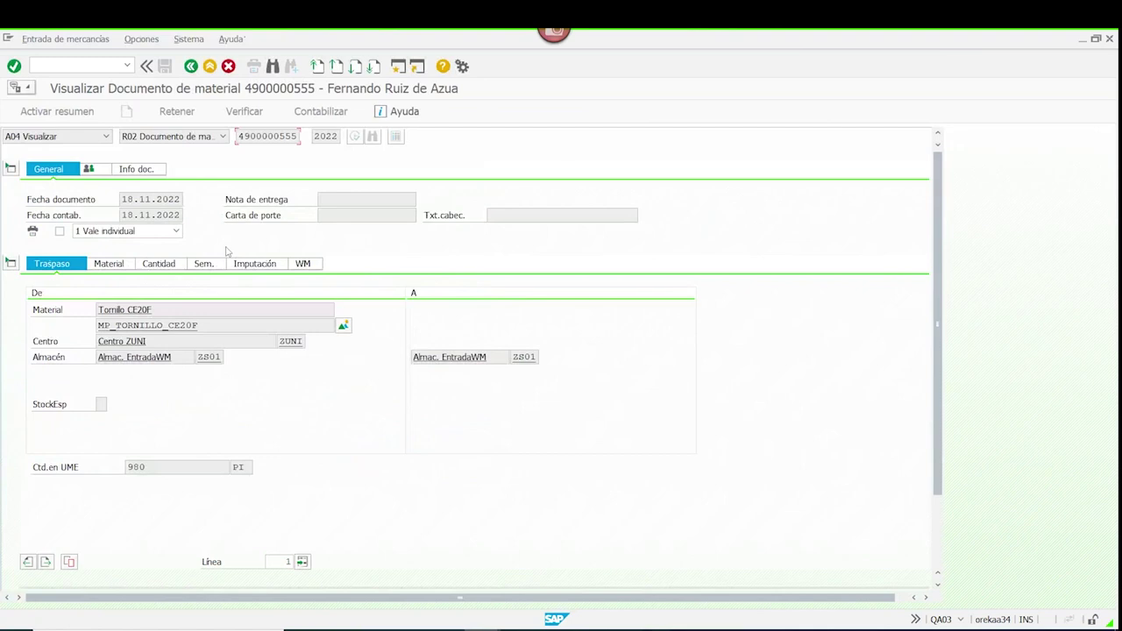
left_click(147, 267)
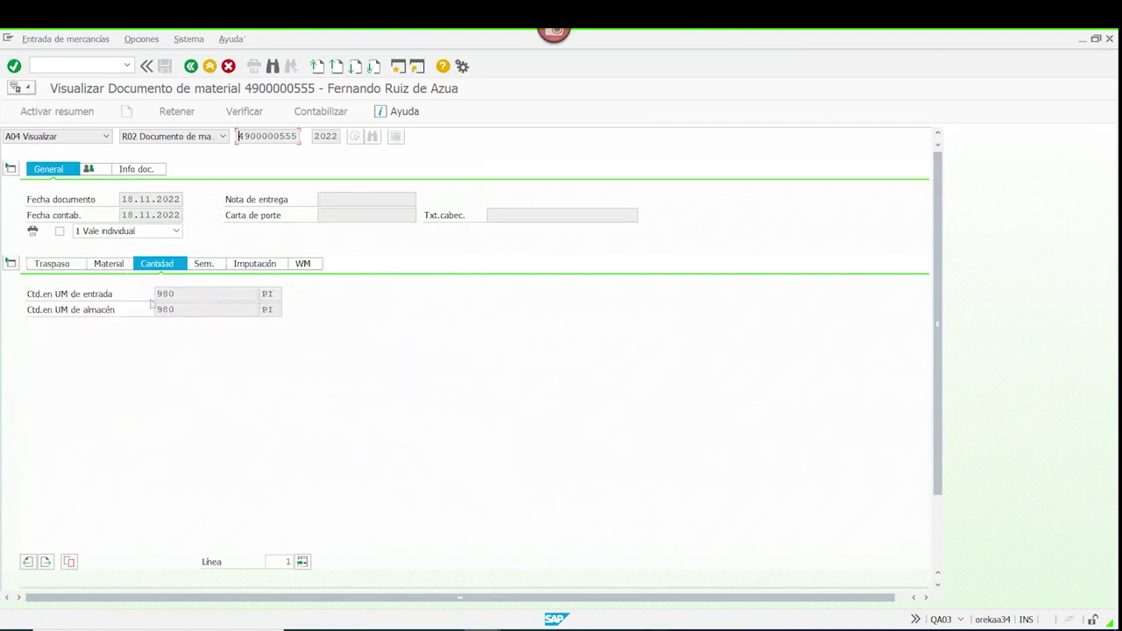
left_click(242, 266)
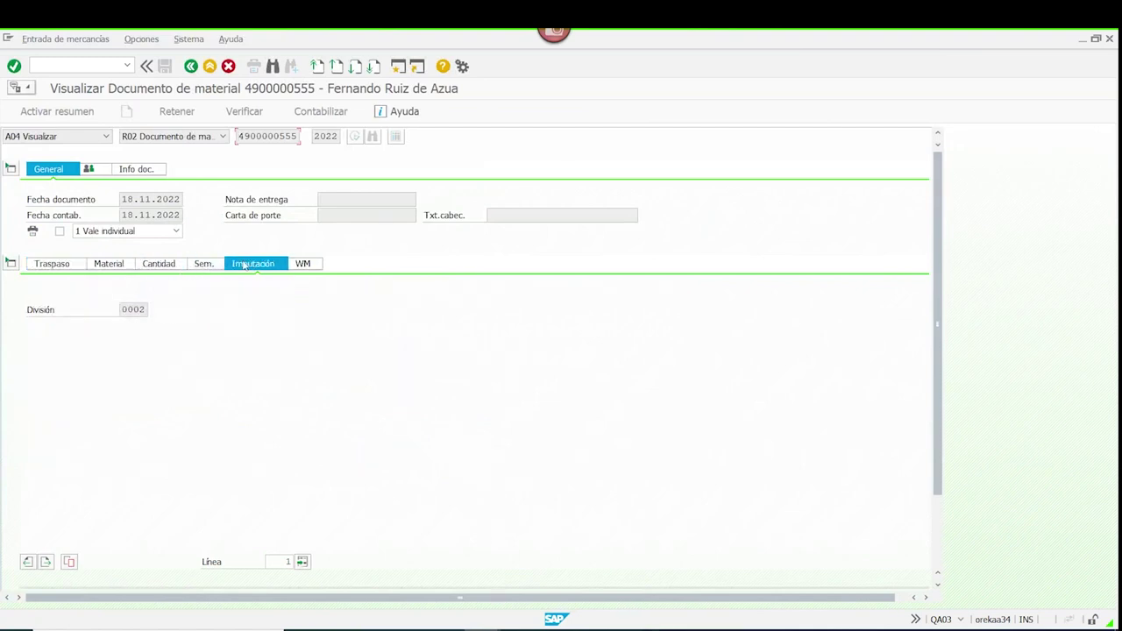
left_click(213, 265)
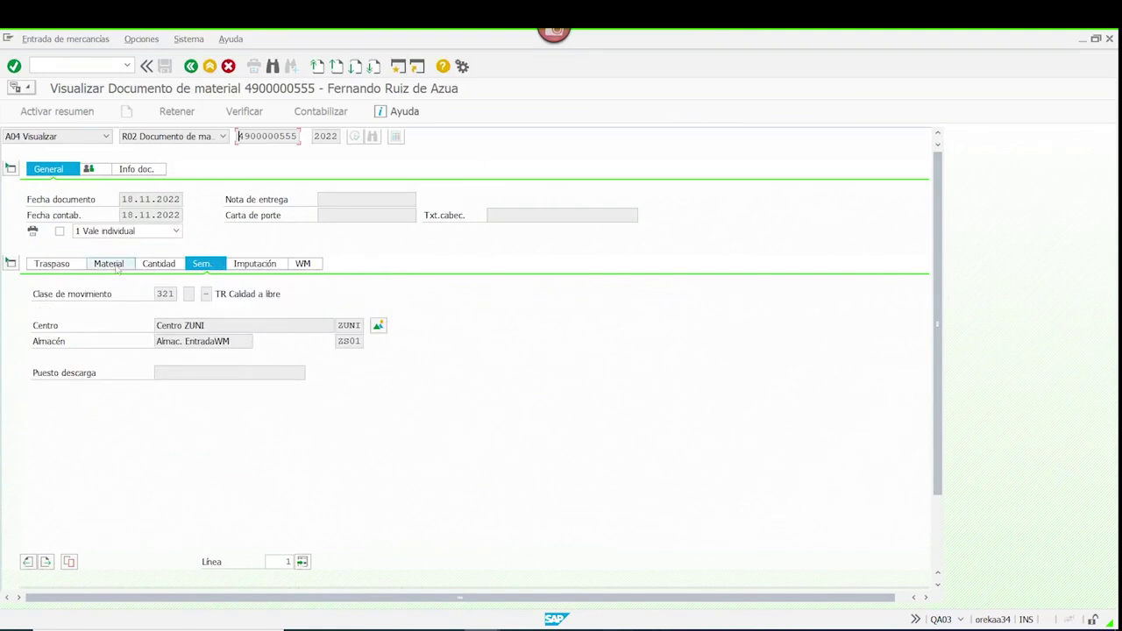
left_click(54, 265)
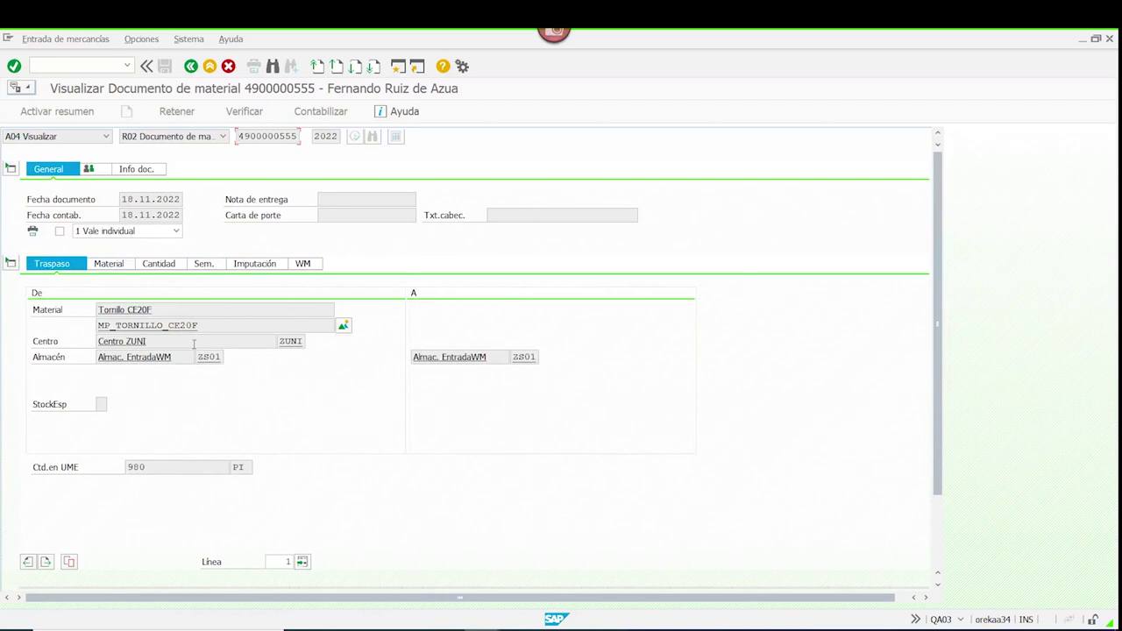
left_click(304, 265)
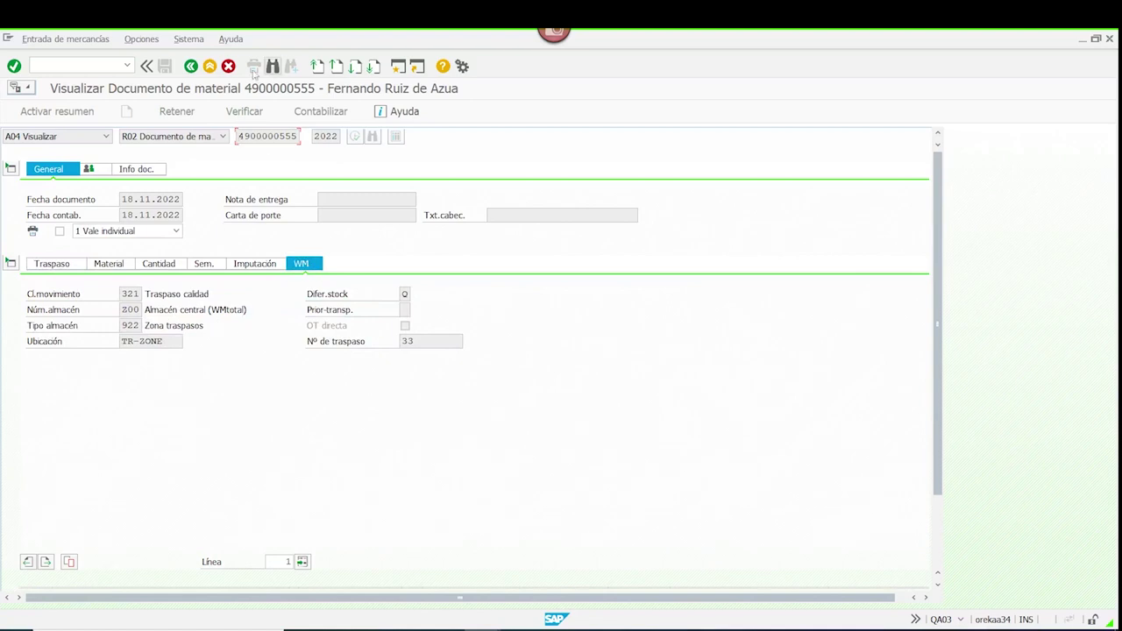
left_click(191, 67)
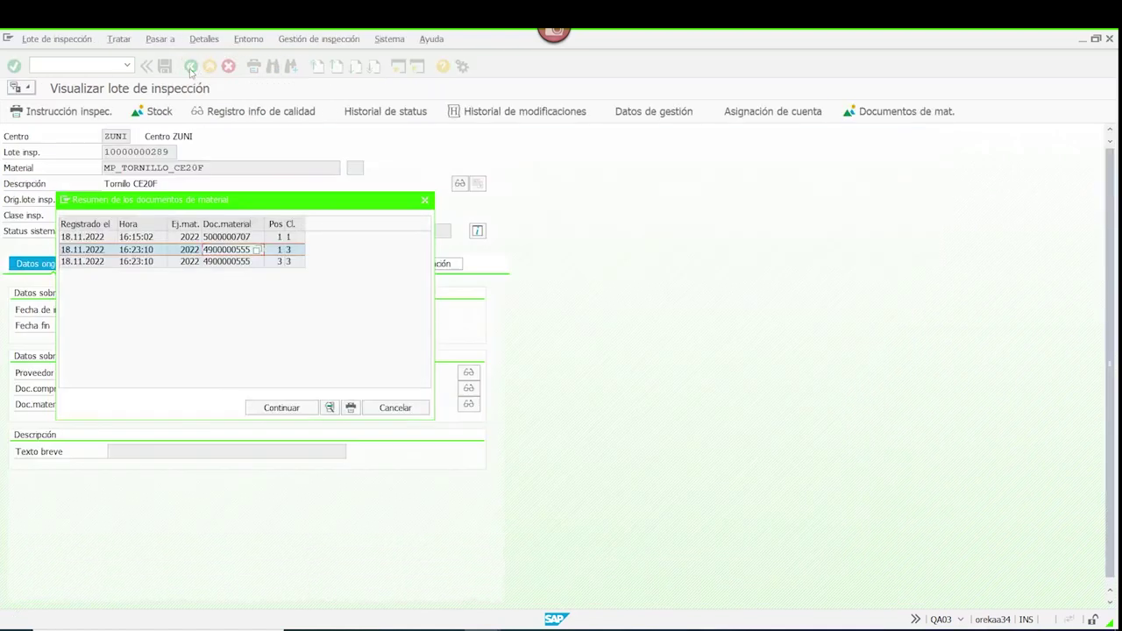
- Examine the quantity and account assignment of item 3 in the lot's class 3 material document, and leave the lot display
left_click(232, 263)
double_click(231, 263)
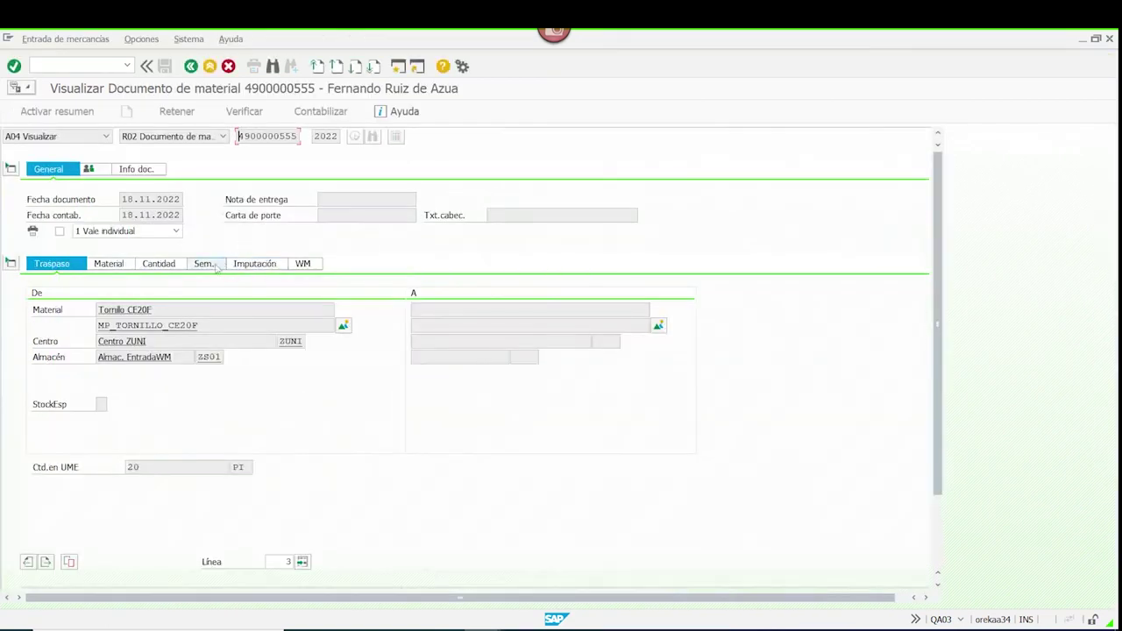
left_click(156, 265)
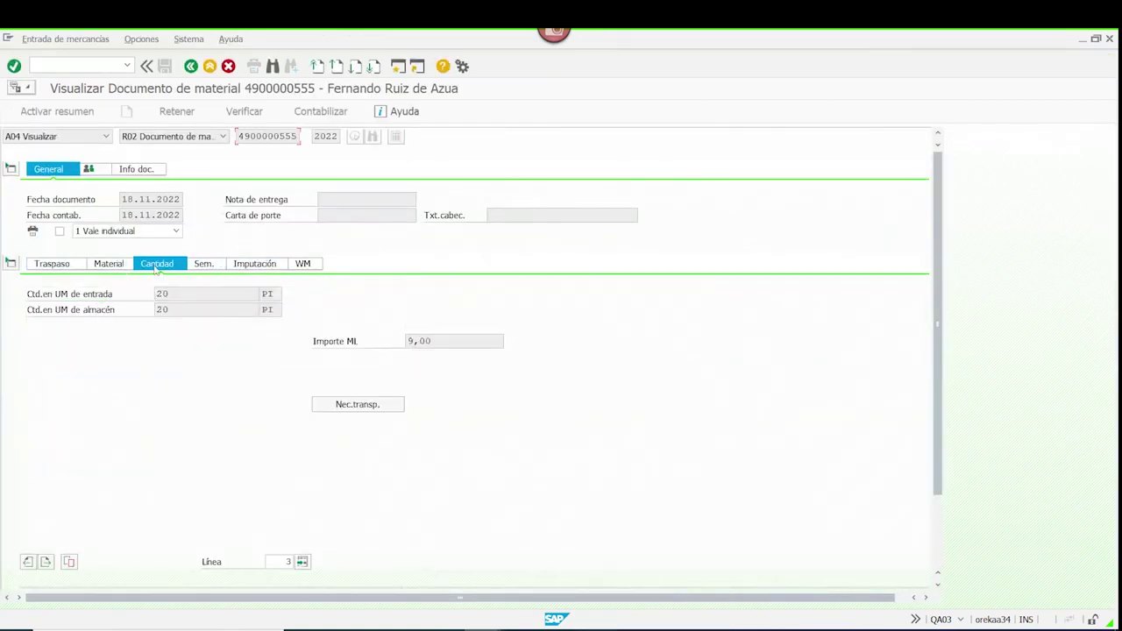
left_click(252, 265)
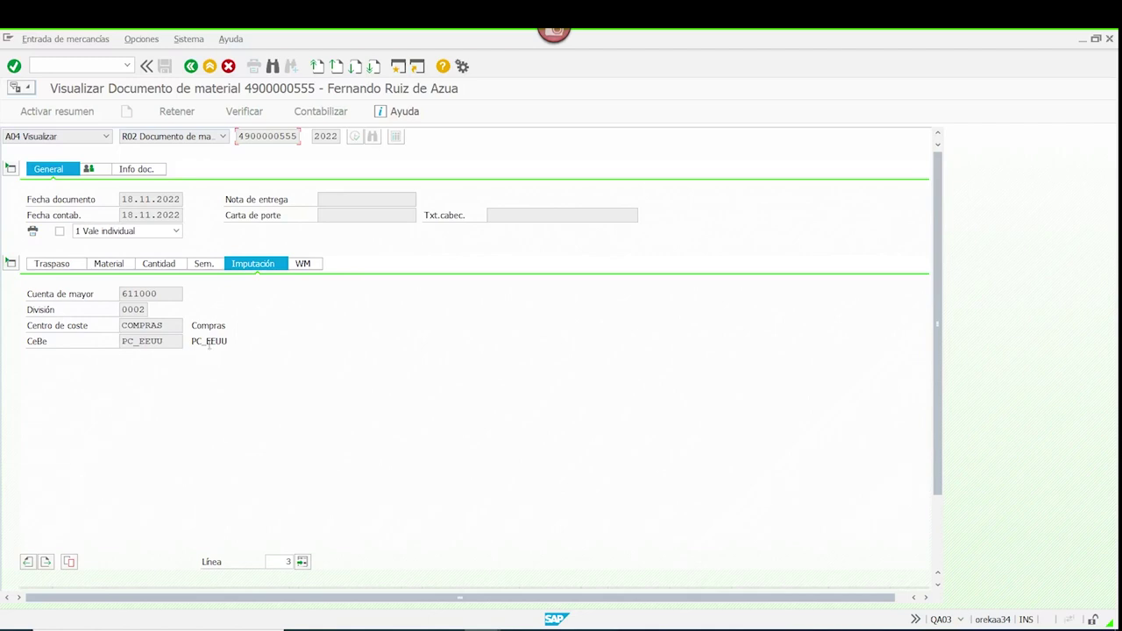
left_click(209, 69)
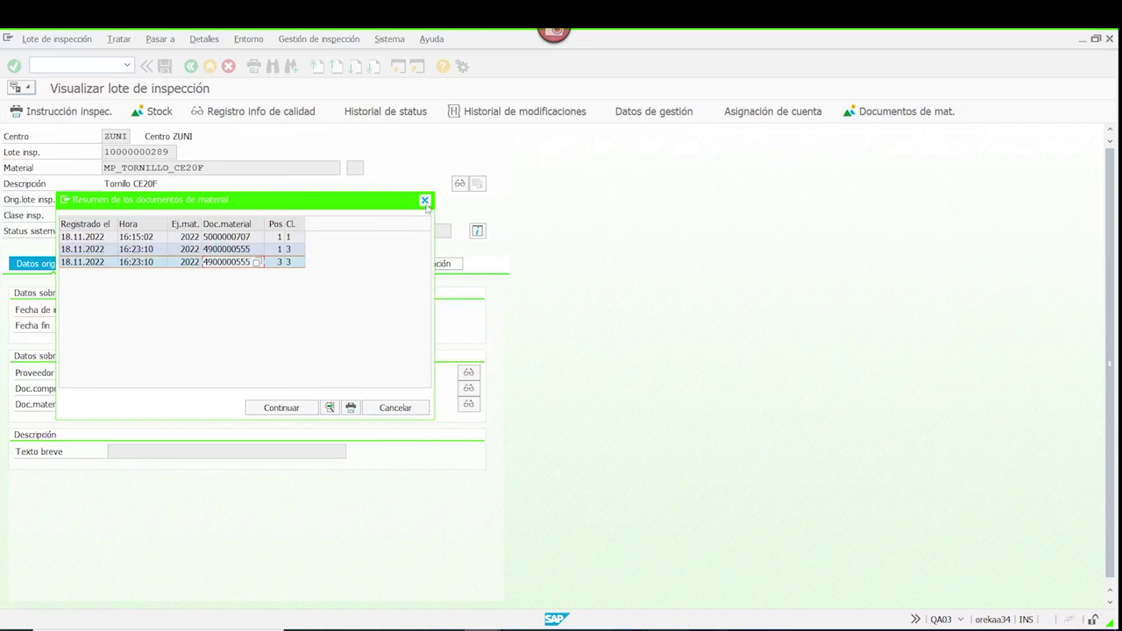
left_click(425, 200)
left_click(209, 66)
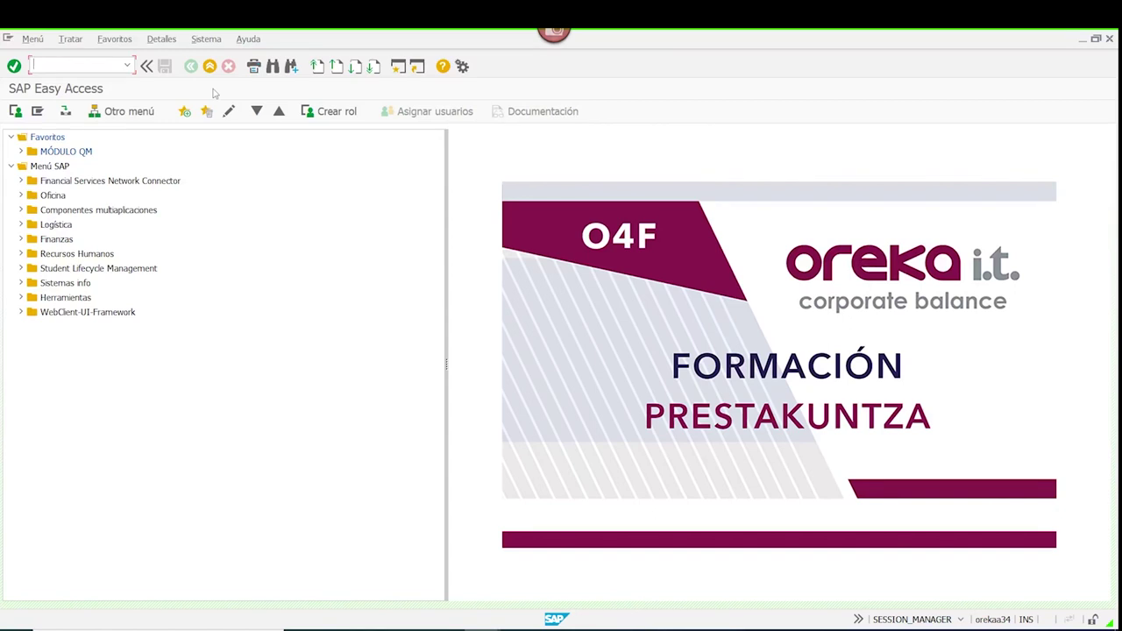
- Open the inspection plan of material MP_TORNILLO_CE20F in centre ZUNI for modification with QP02
type("QP02")
key("Return")
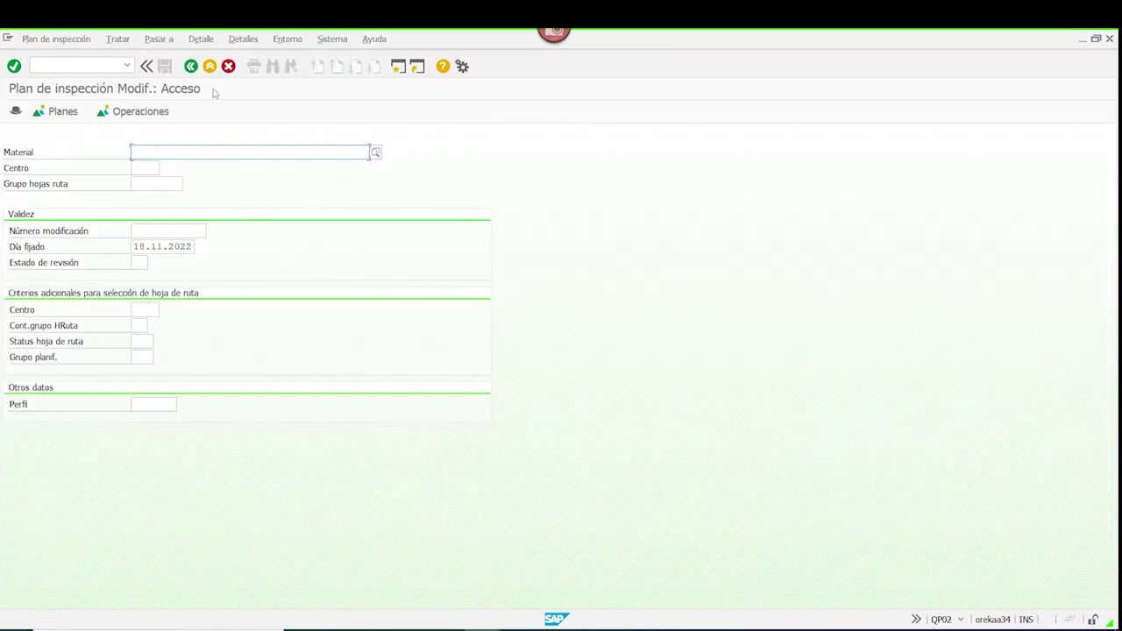
type("*")
left_click(139, 173)
type("ZUNI")
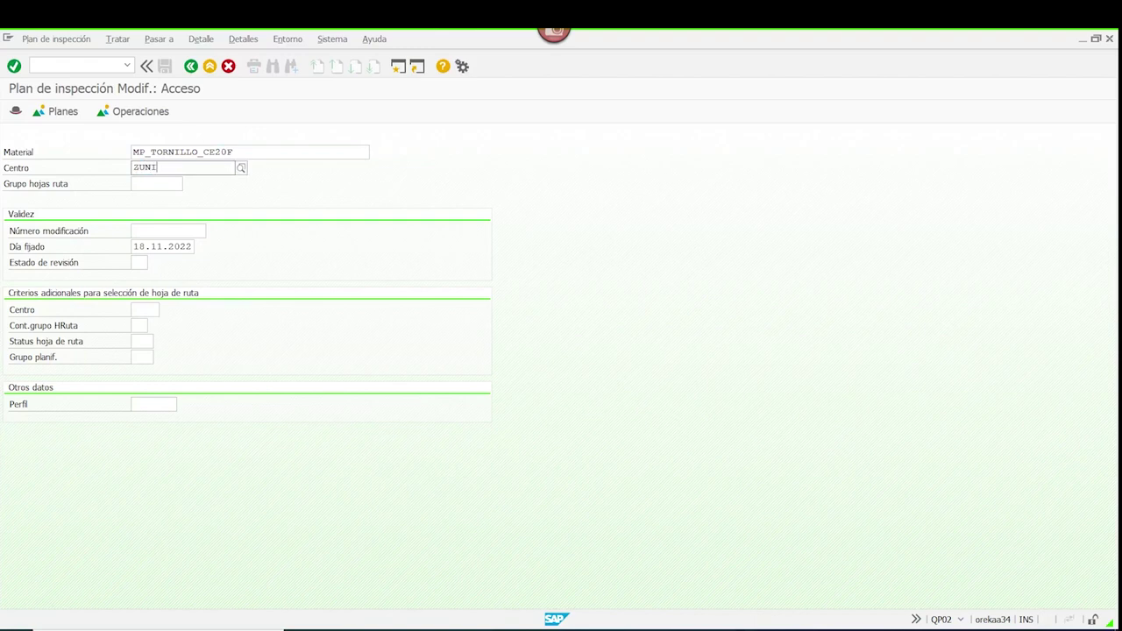
key("Return")
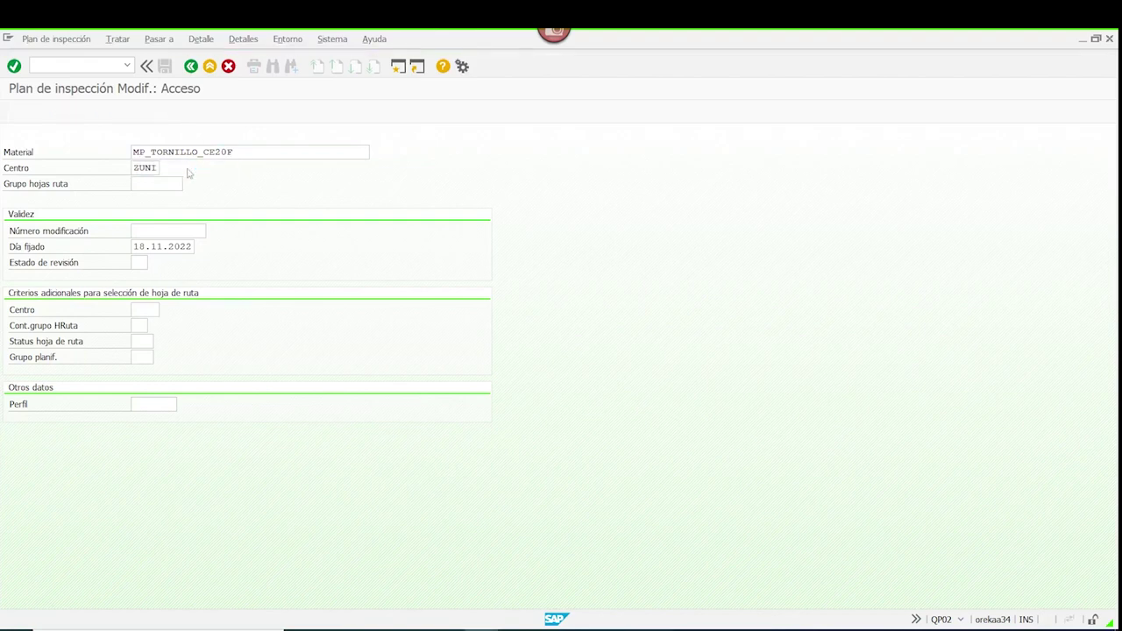
- Set the sampling procedure of characteristic ZMedidas in operation 0010, Inspección cuantitativa, to ZPRUEBQM
left_click(9, 215)
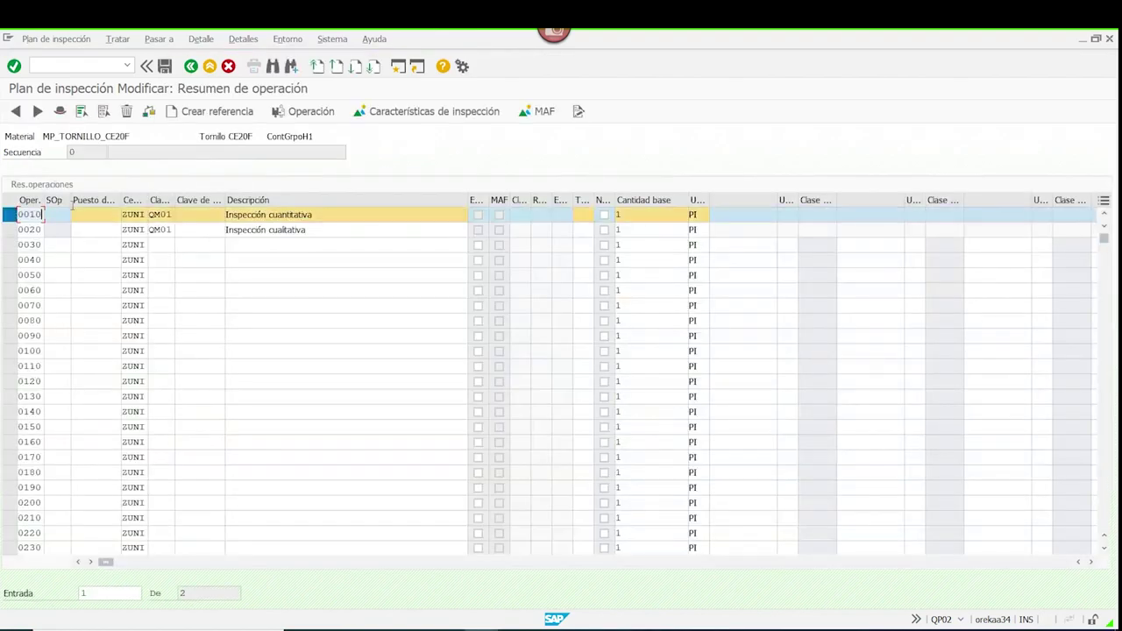
left_click(402, 114)
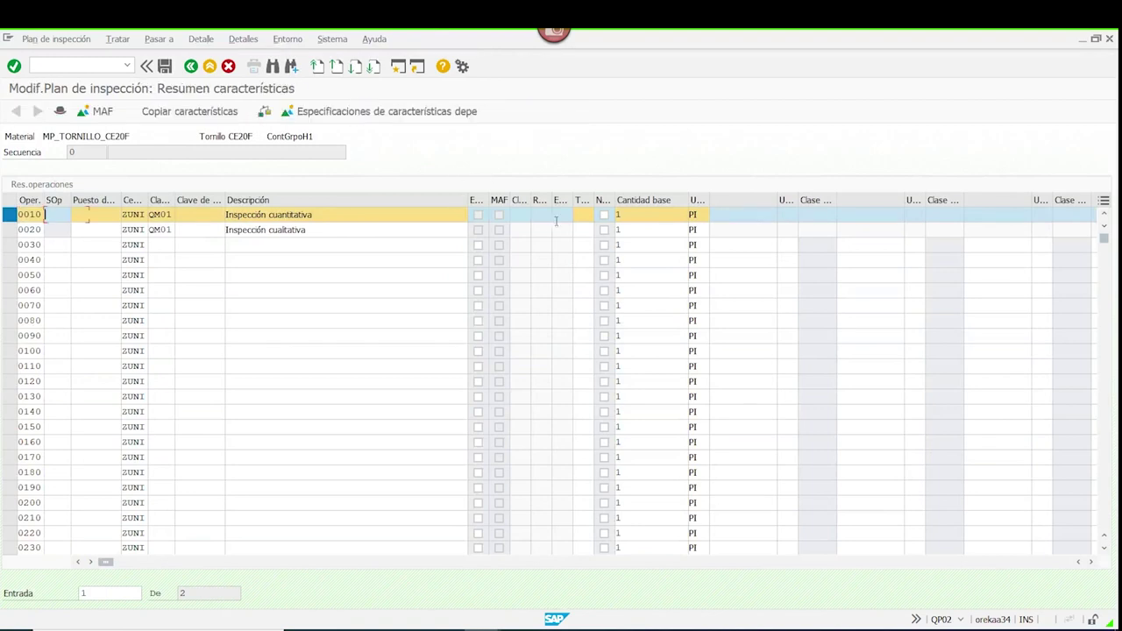
left_click(682, 215)
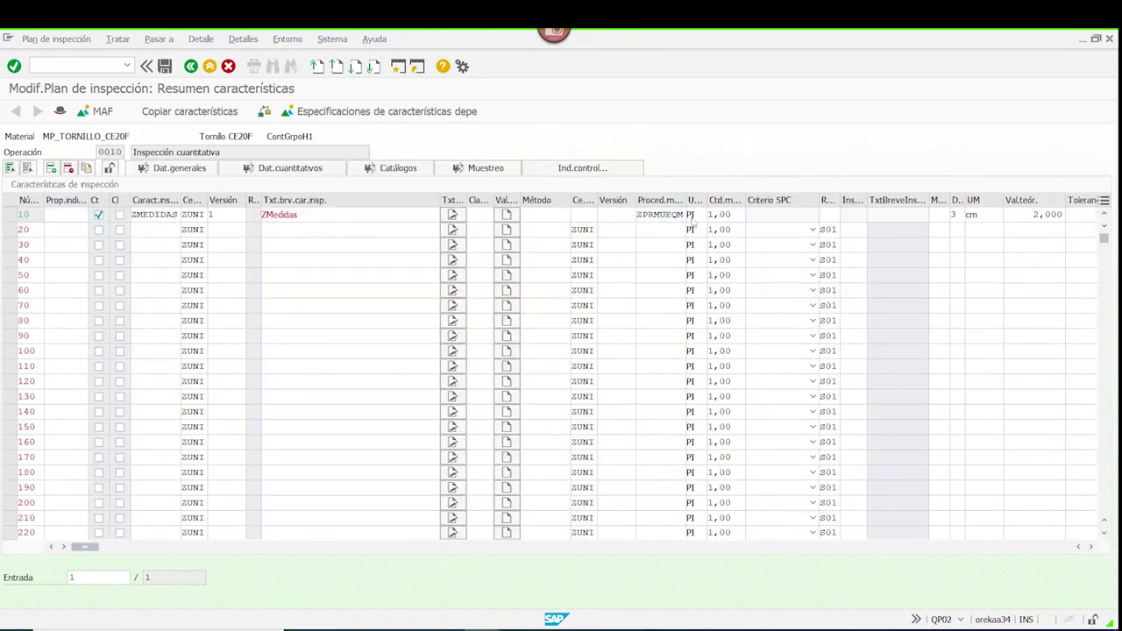
key("F4")
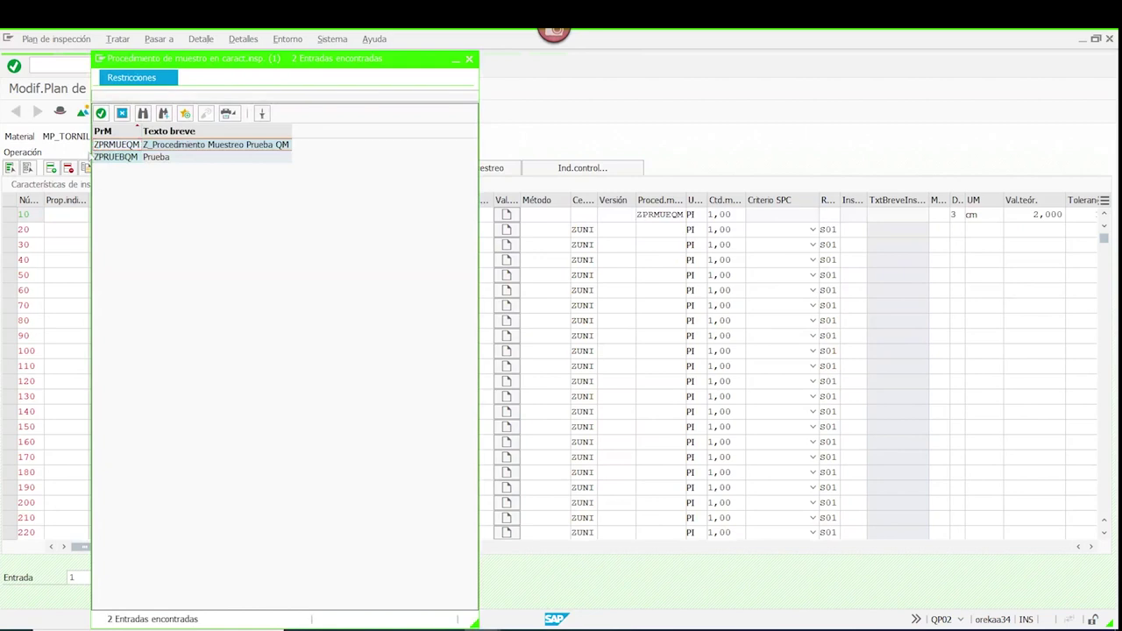
double_click(99, 149)
left_click(111, 157)
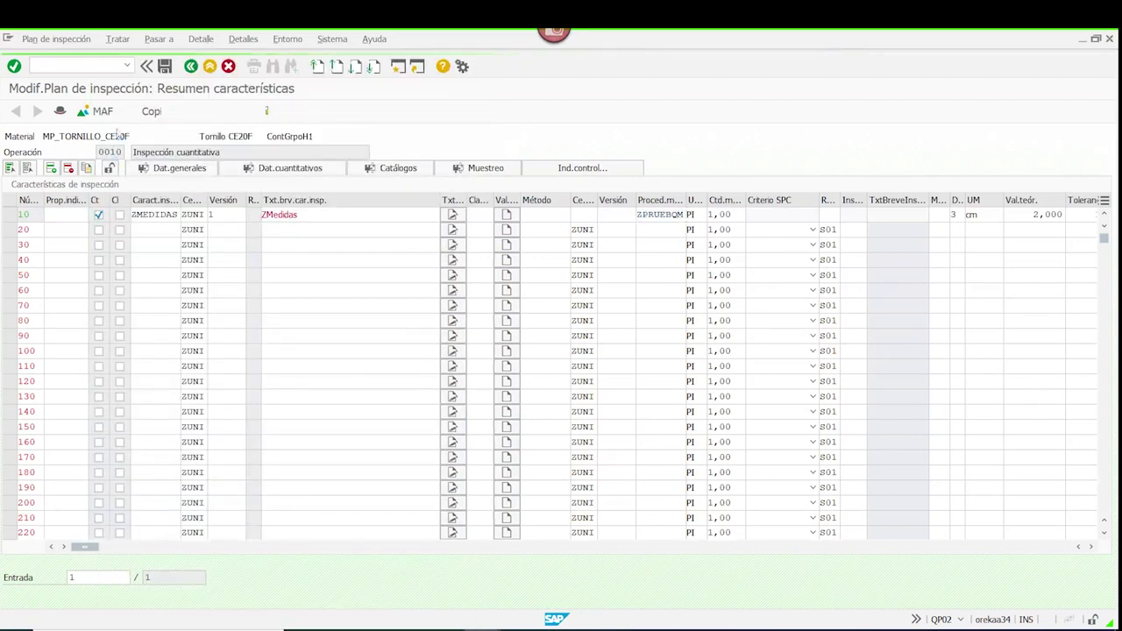
- Set the sampling procedure of characteristic ZColor in operation 0020, Inspección cualitativa, to ZPRUEBQM
left_click(190, 69)
left_click(9, 214)
left_click(8, 229)
left_click(377, 109)
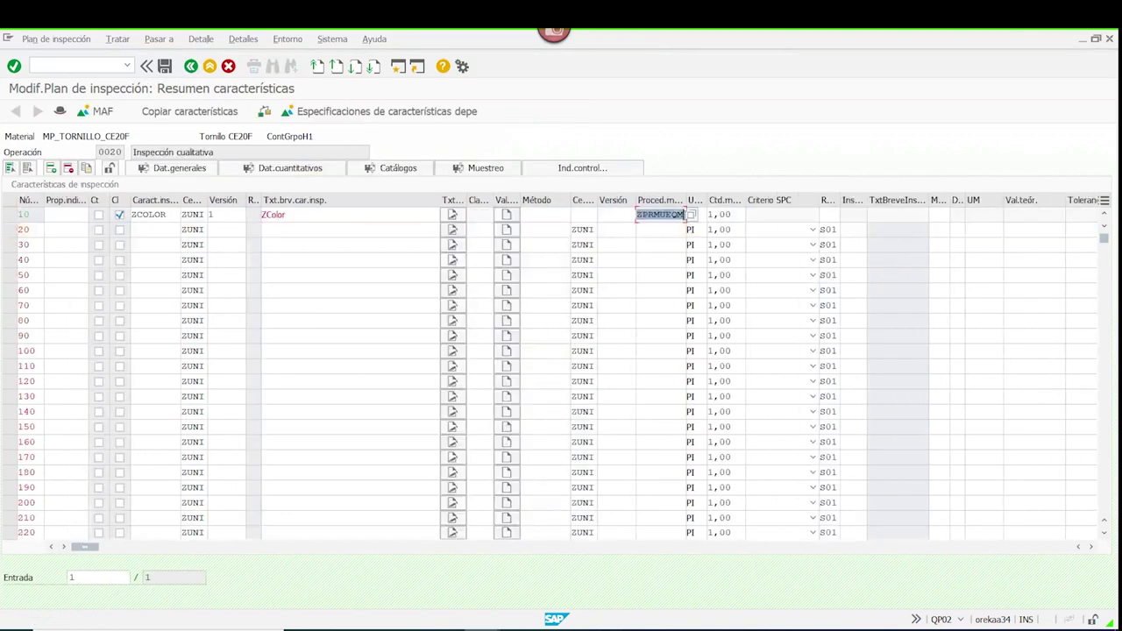
left_click(691, 214)
key("Return")
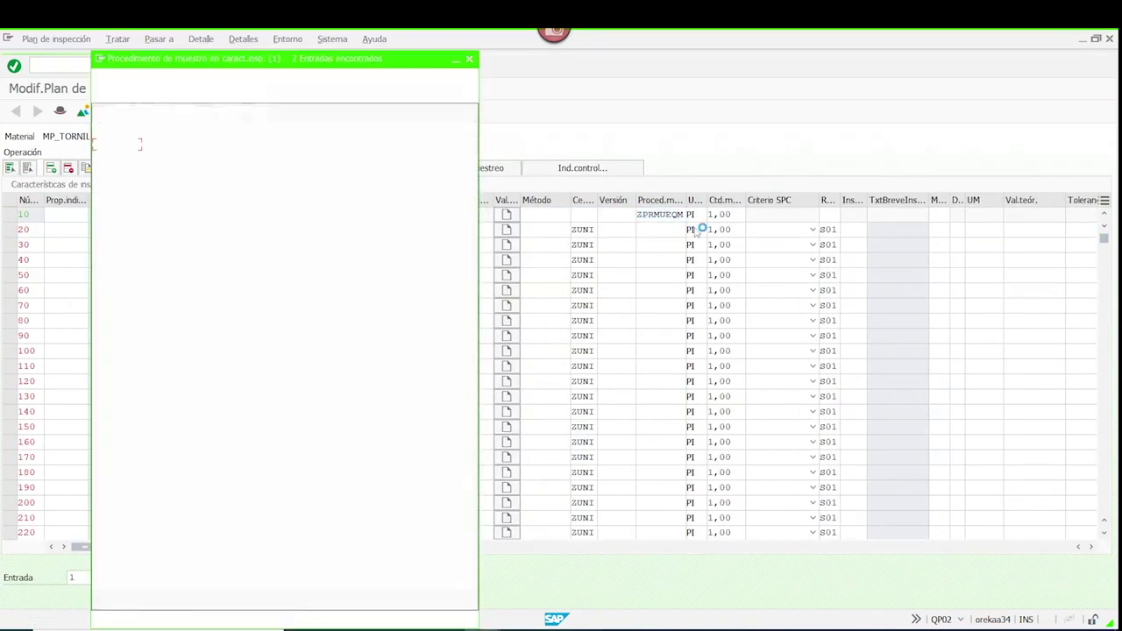
double_click(104, 160)
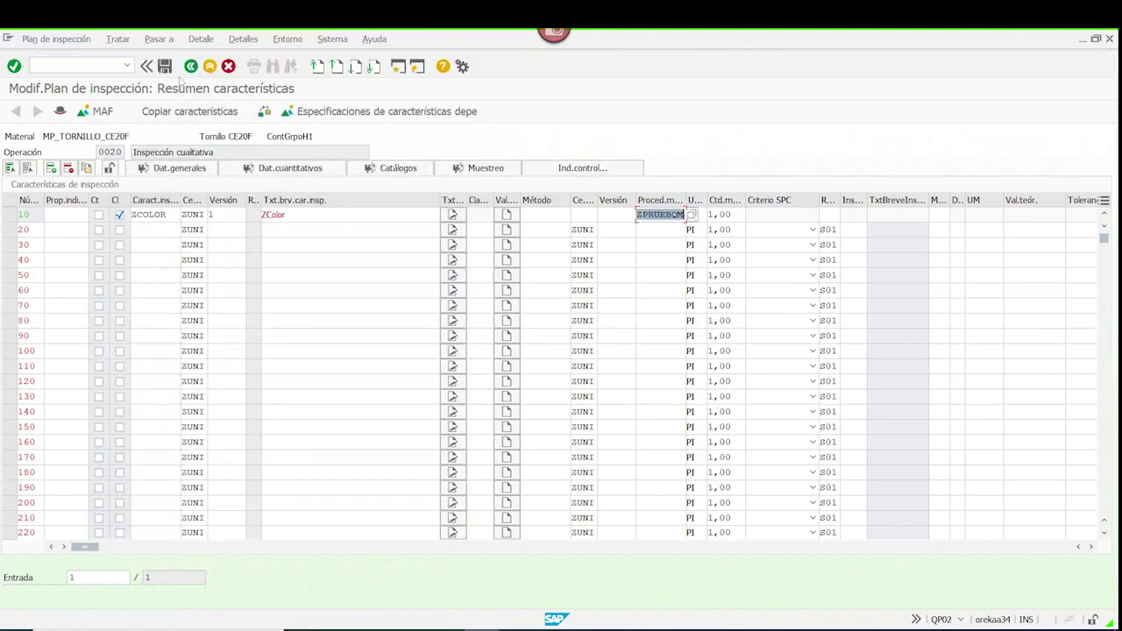
- Examine the sampling percentages of procedure ZPRUEBQM from the sampling details of characteristic ZMedidas in operation 0010, and return to the inspection plan
left_click(166, 67)
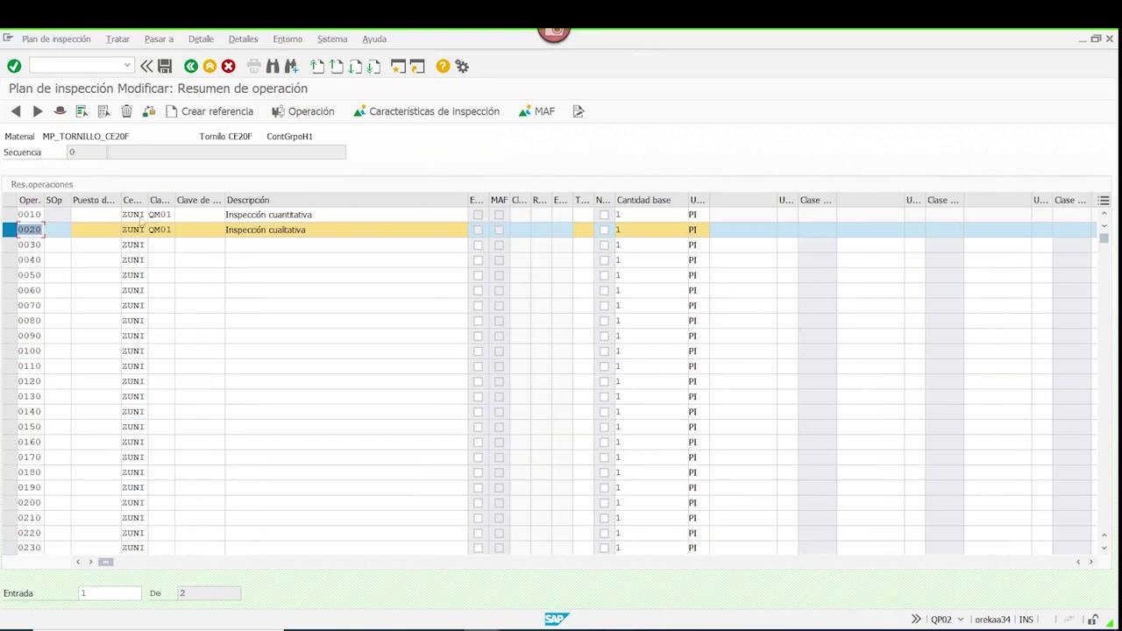
left_click(9, 217)
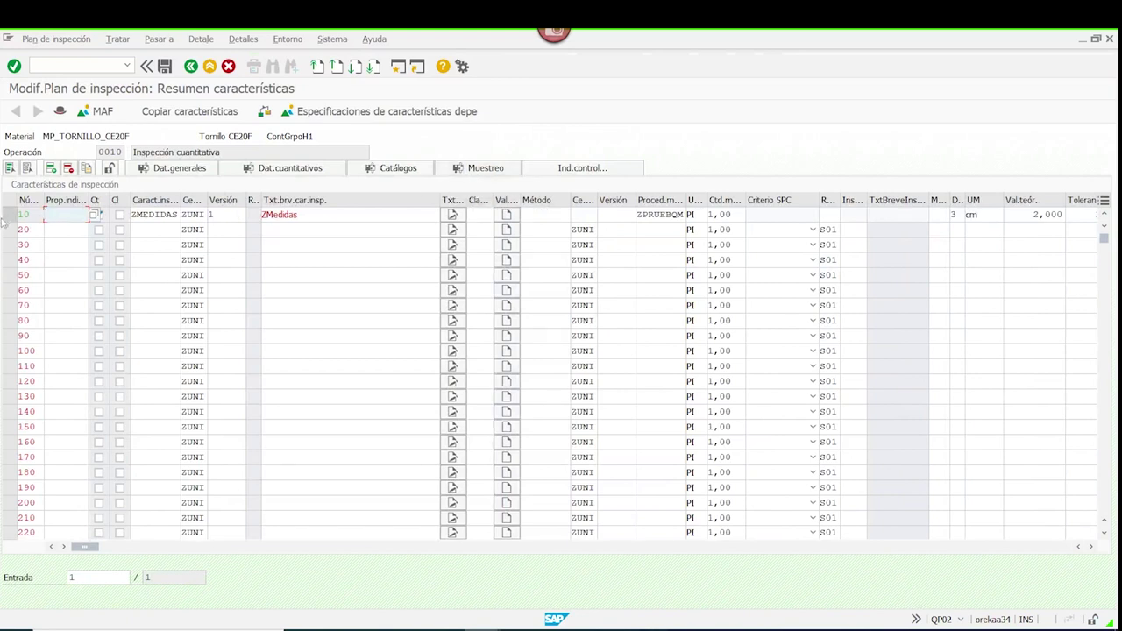
left_click(483, 169)
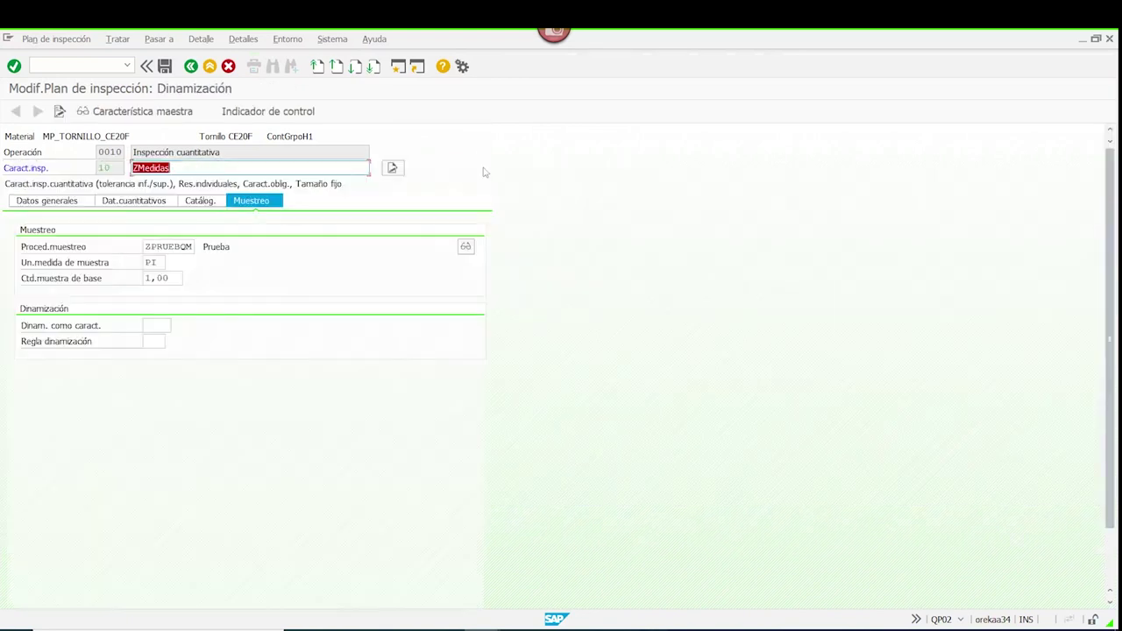
left_click(465, 246)
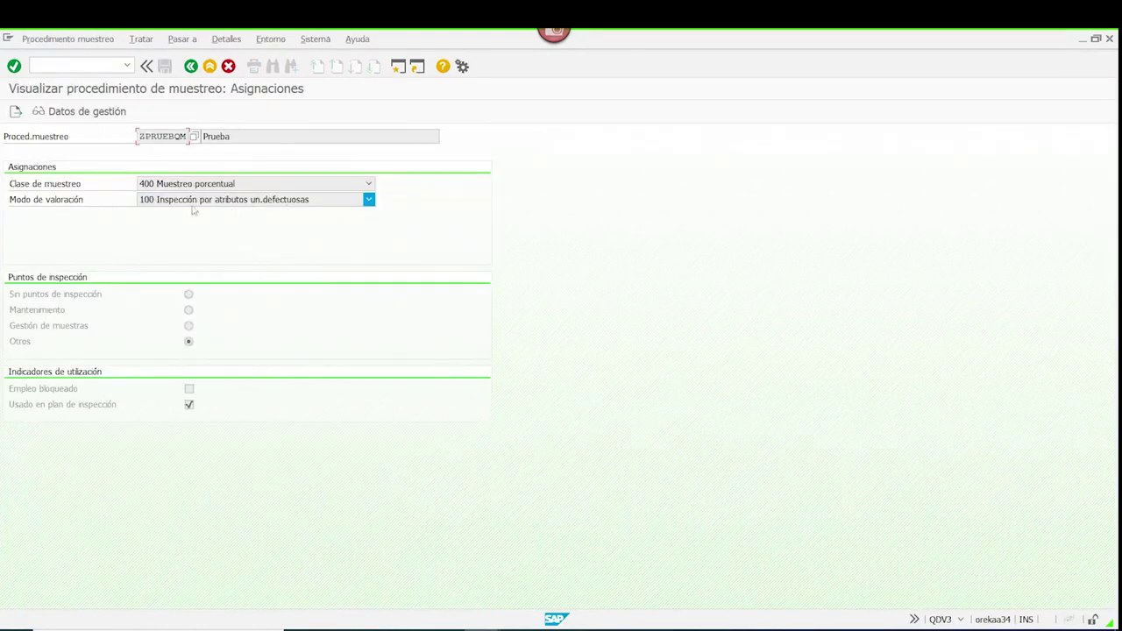
left_click(15, 112)
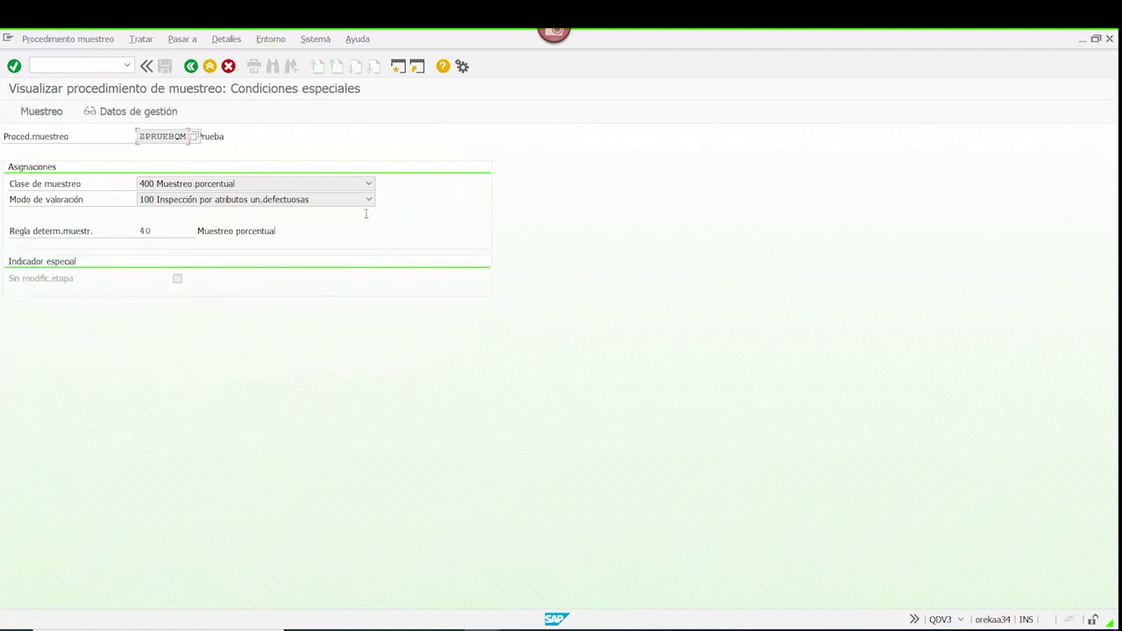
left_click(55, 116)
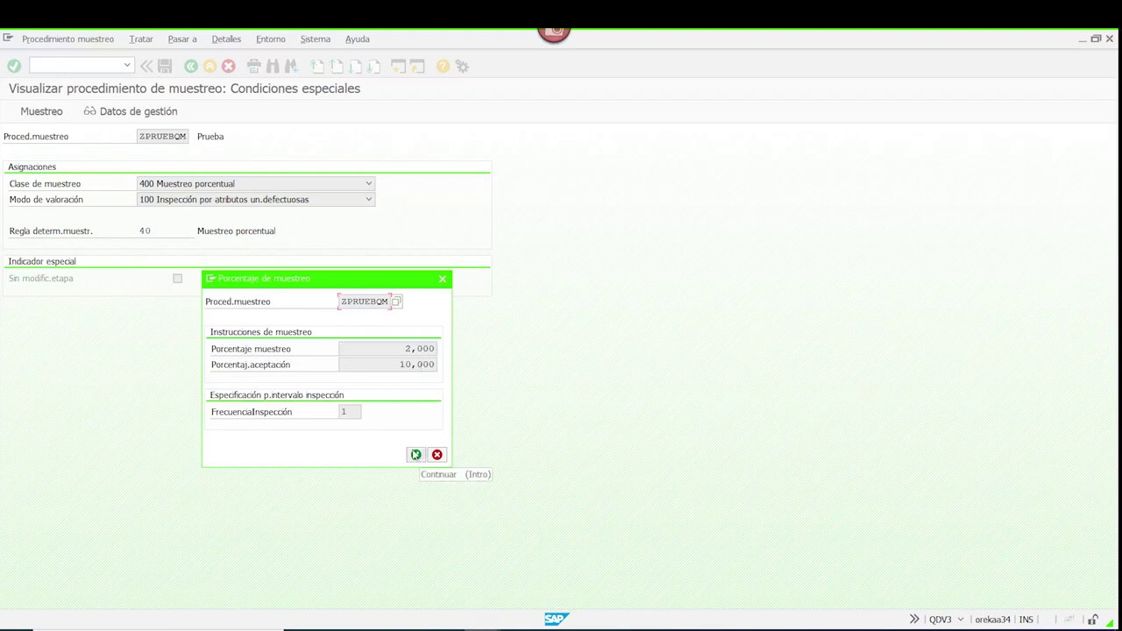
left_click(417, 455)
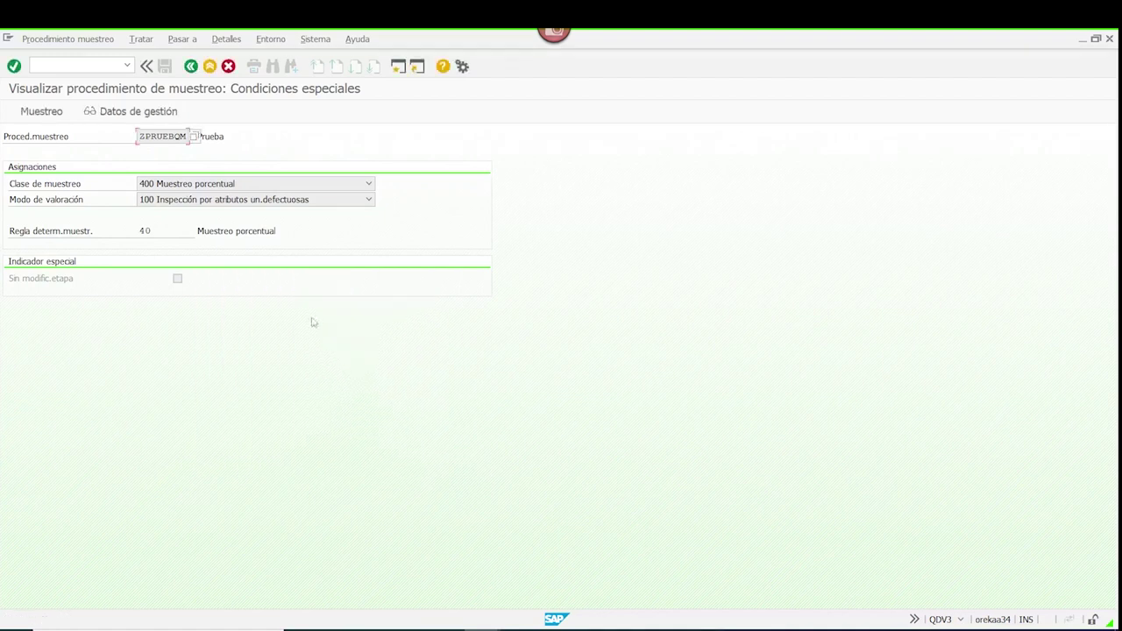
left_click(190, 68)
left_click(190, 67)
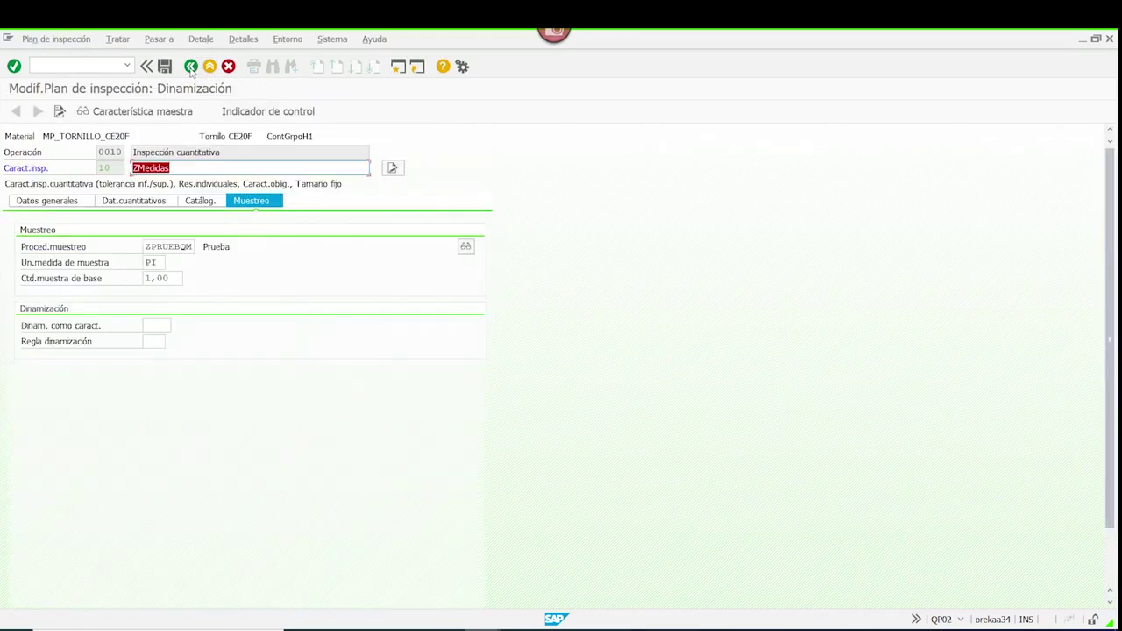
- Save the modified inspection plan and leave plan modification
left_click(165, 67)
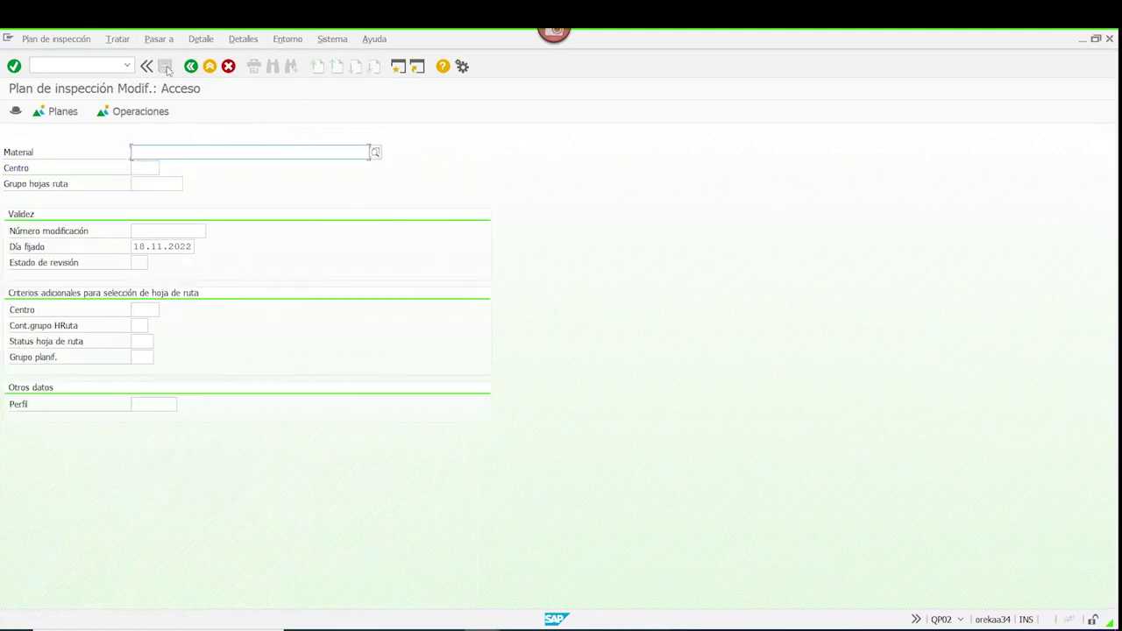
left_click(209, 68)
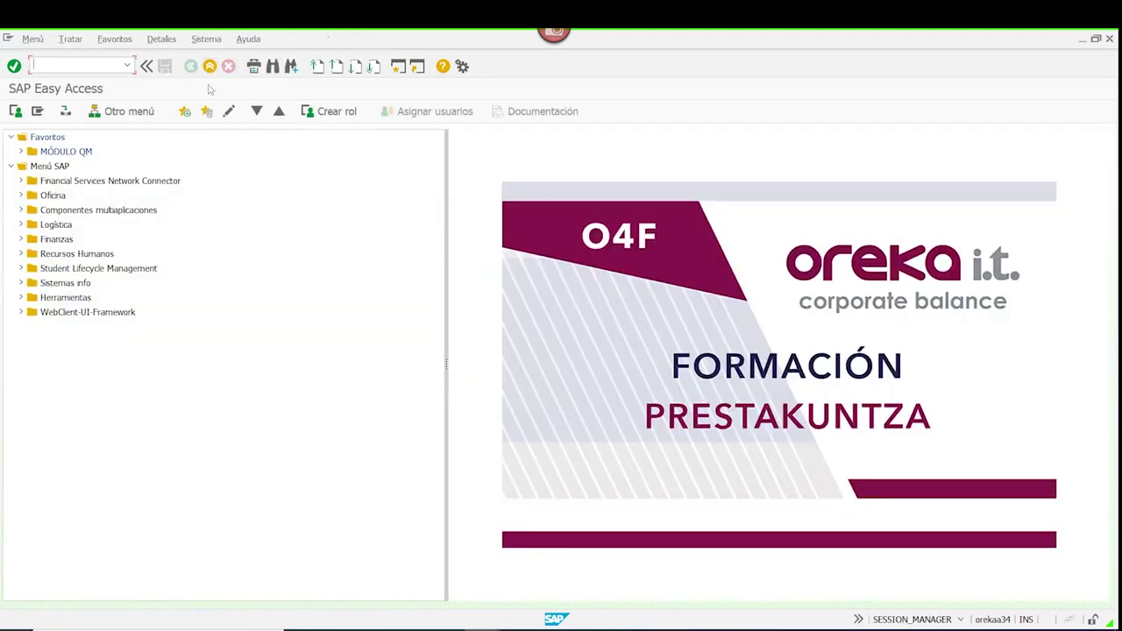
- Start a standard purchase order with ME21N for vendor TIRADORES BORES, with purchasing organisation ZUNI, purchasing group ZUN and company ZUNI
type("ME21N")
key("Return")
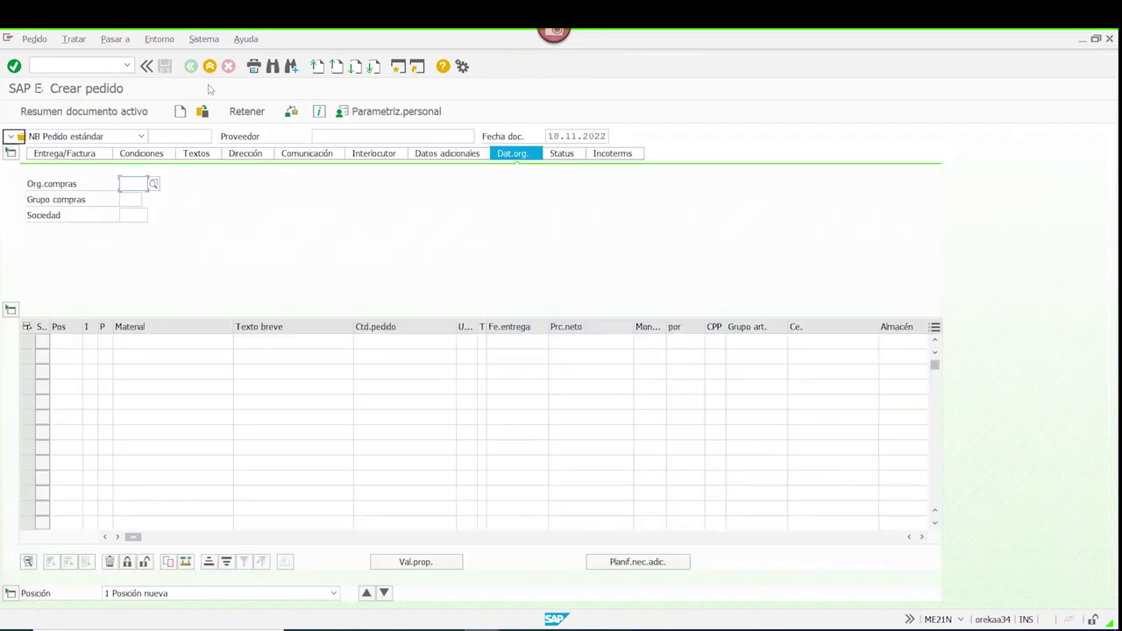
left_click(314, 136)
type("1")
left_click(335, 155)
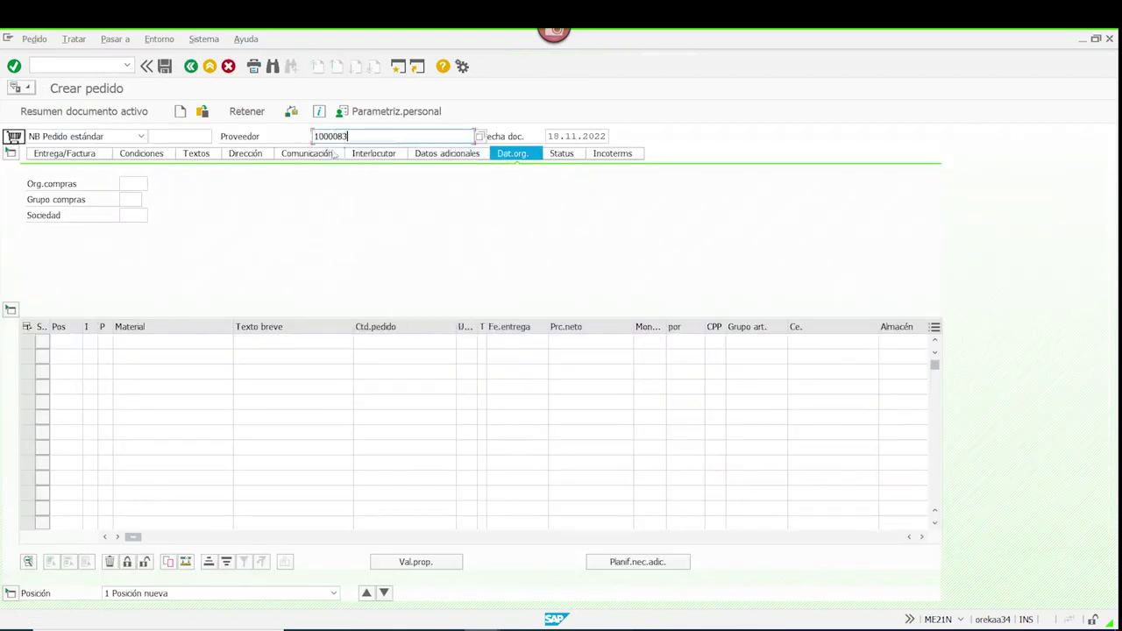
left_click(125, 186)
type("ZU")
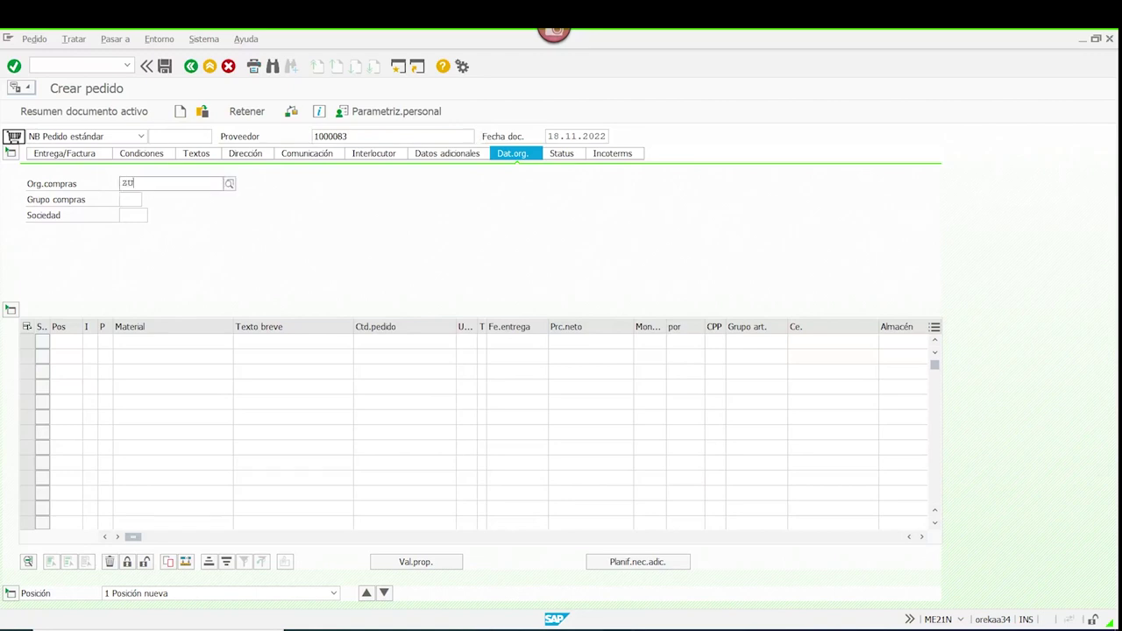
key("Tab")
type("ZUN")
key("Tab")
type("ZUNI")
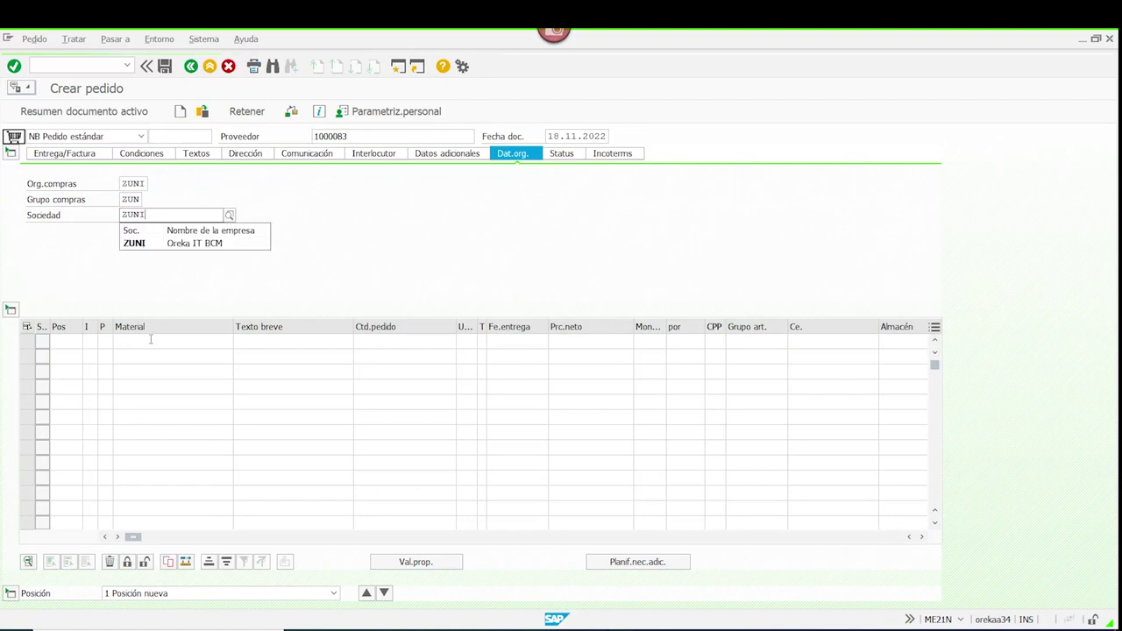
- Add an item of 1000 MP_TORNILLO_CE20F for centre ZUNI to the purchase order and save the order
left_click(152, 340)
type("*")
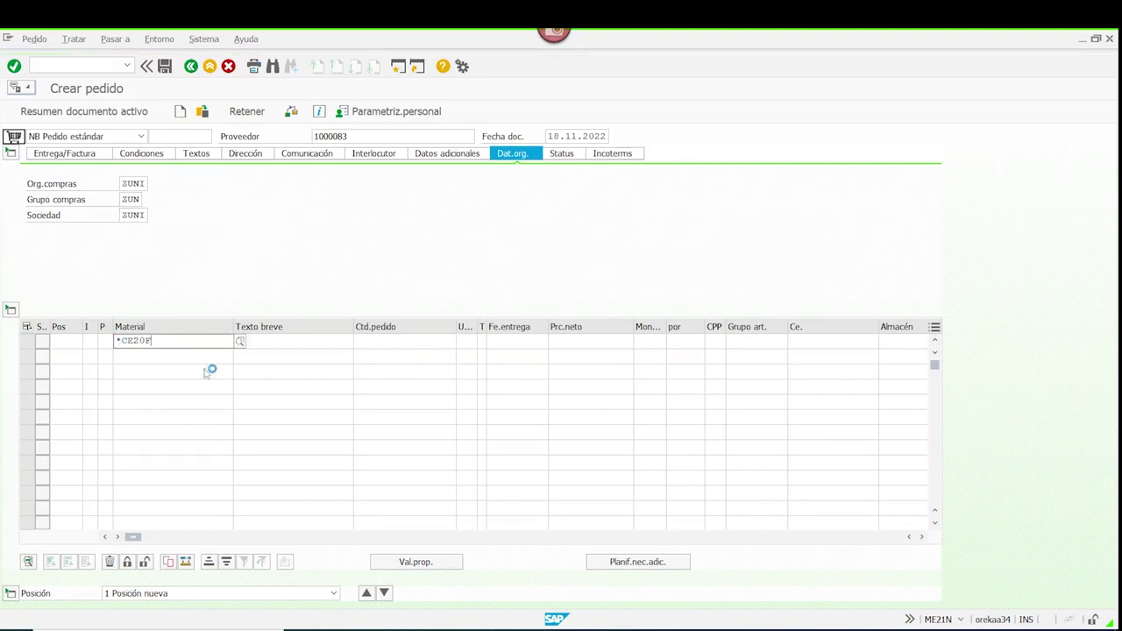
key("Return")
double_click(155, 371)
left_click(379, 346)
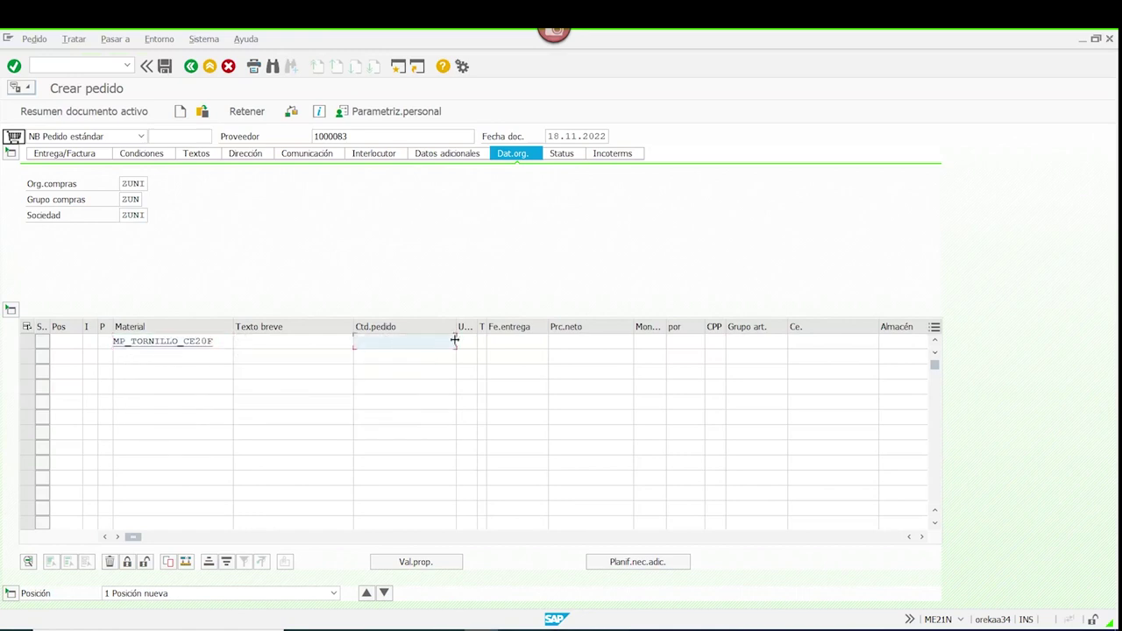
type("1000")
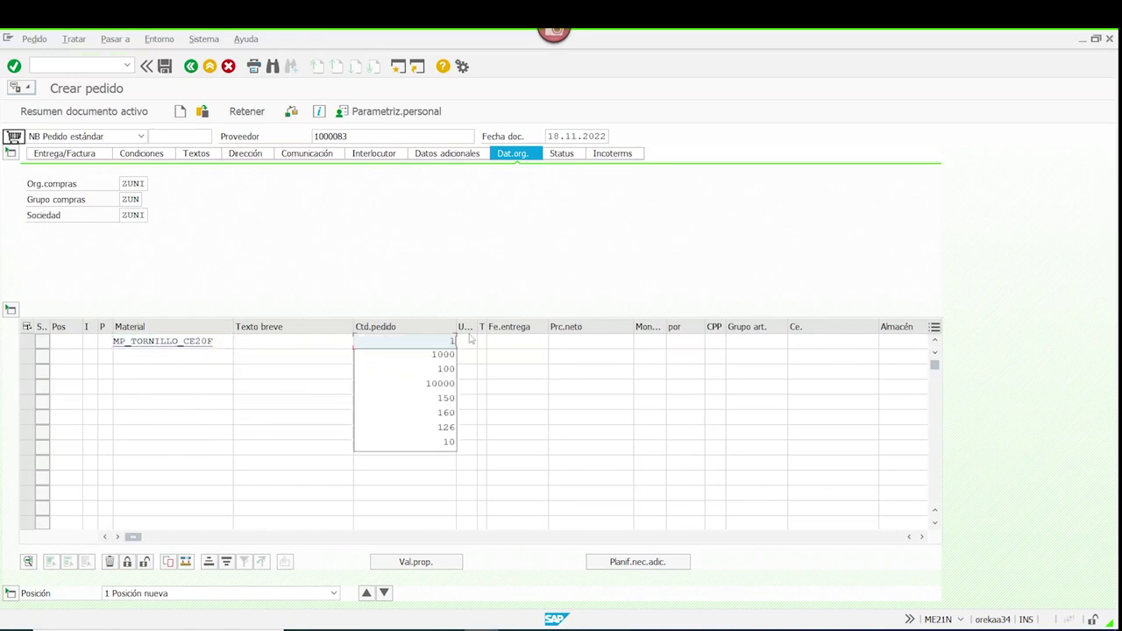
left_click(819, 341)
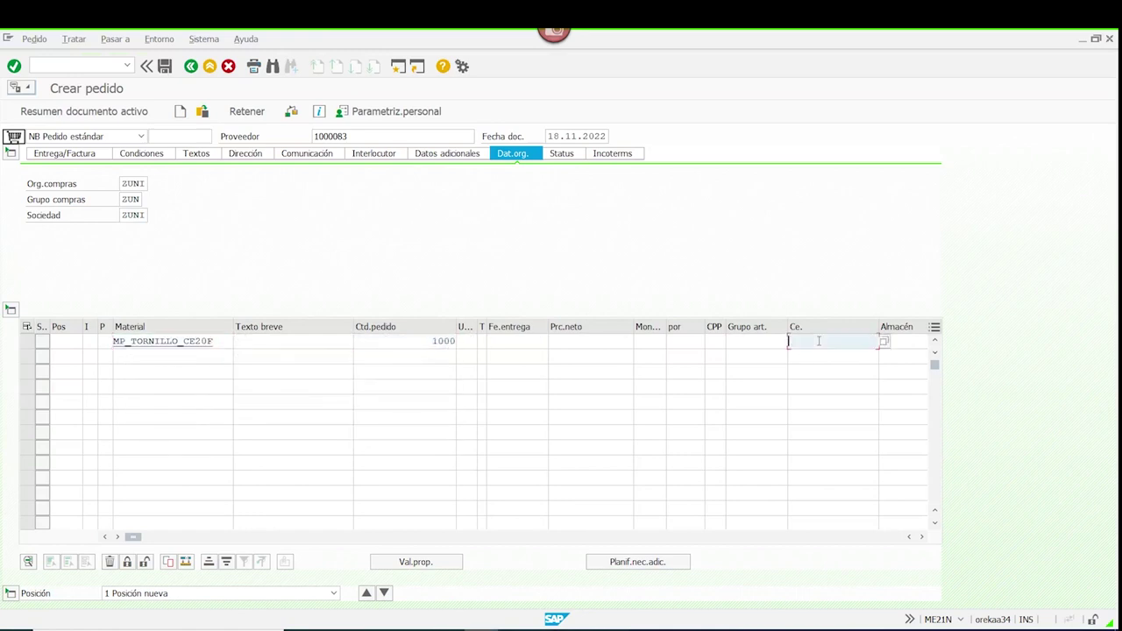
type("ZUNI")
key("Return")
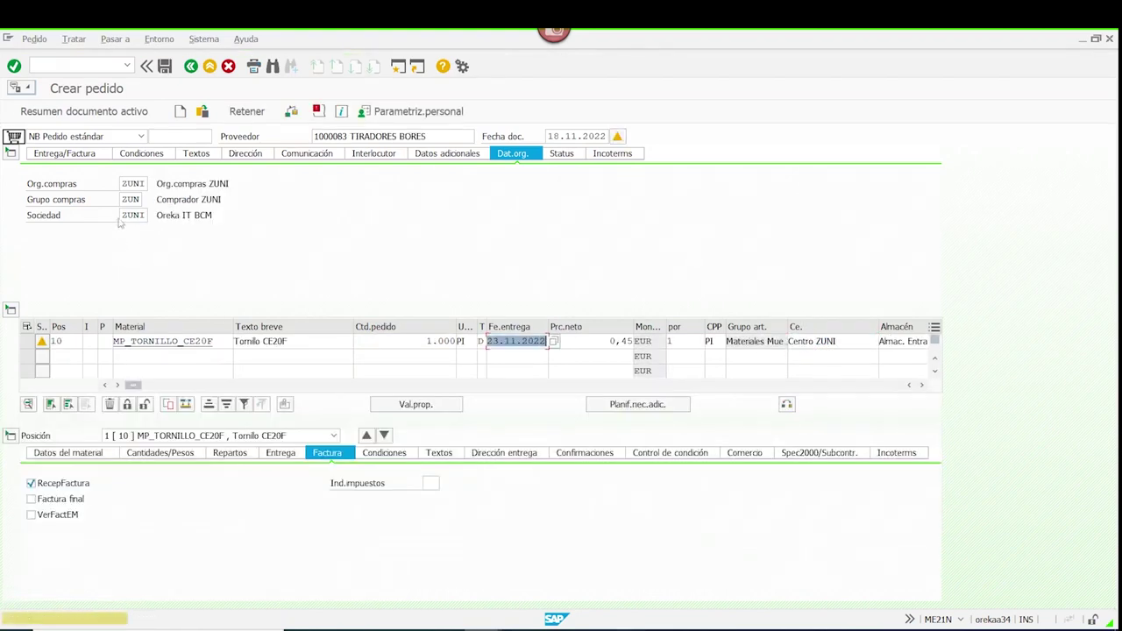
key("Return")
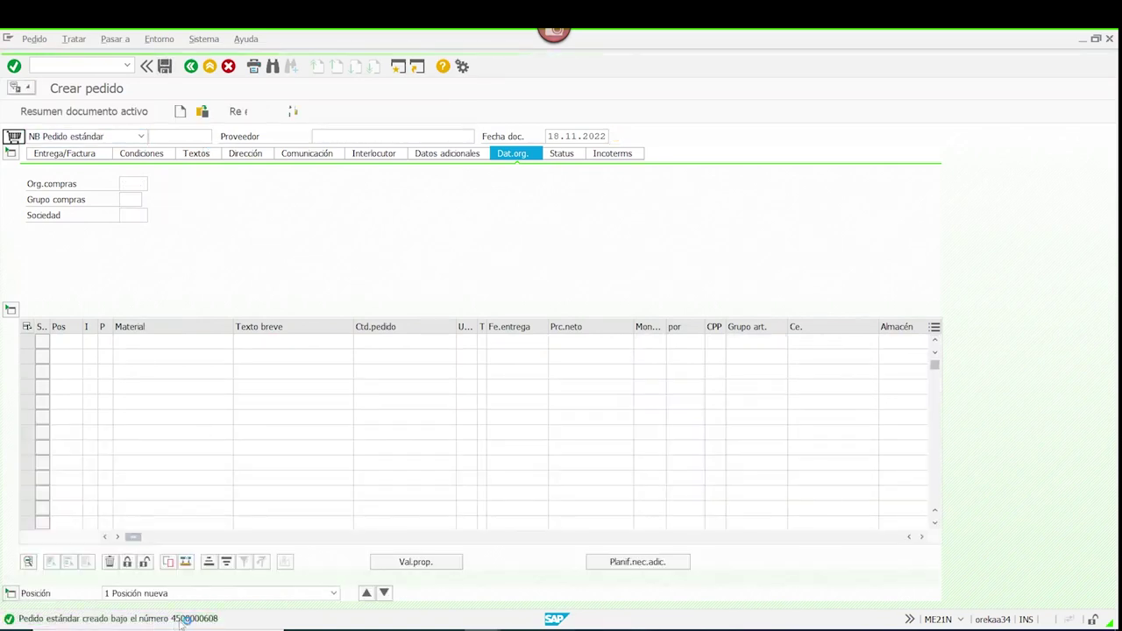
- Copy the new purchase order's number from the details of its creation message and leave order creation
double_click(182, 618)
left_click_drag(228, 137, 335, 134)
key("ctrl+c")
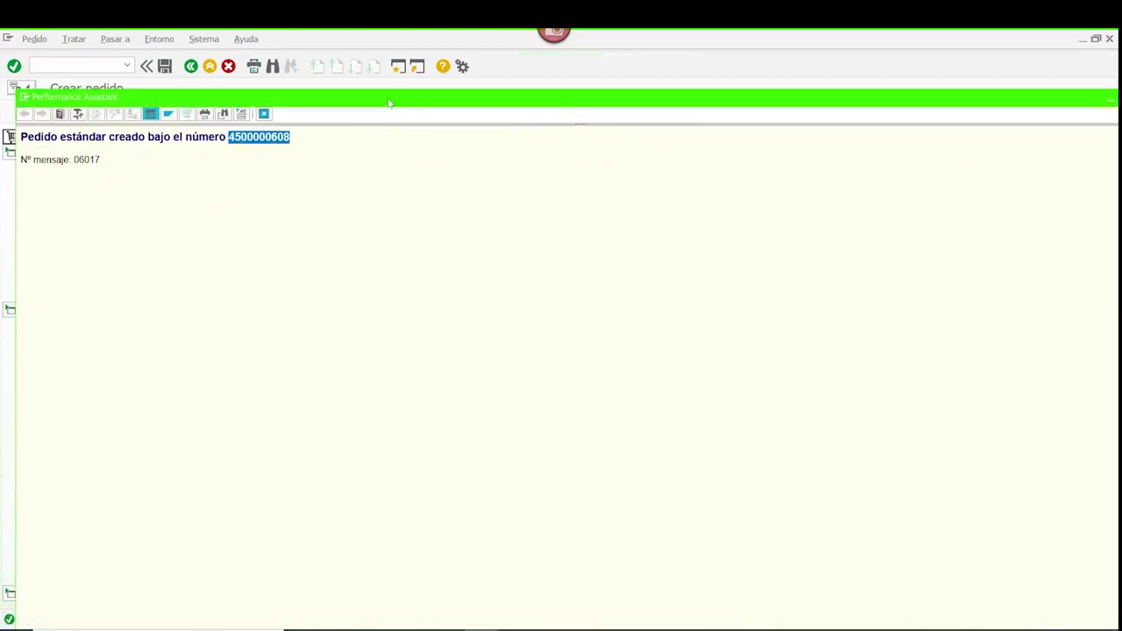
left_click_drag(390, 99, 282, 105)
left_click(1030, 101)
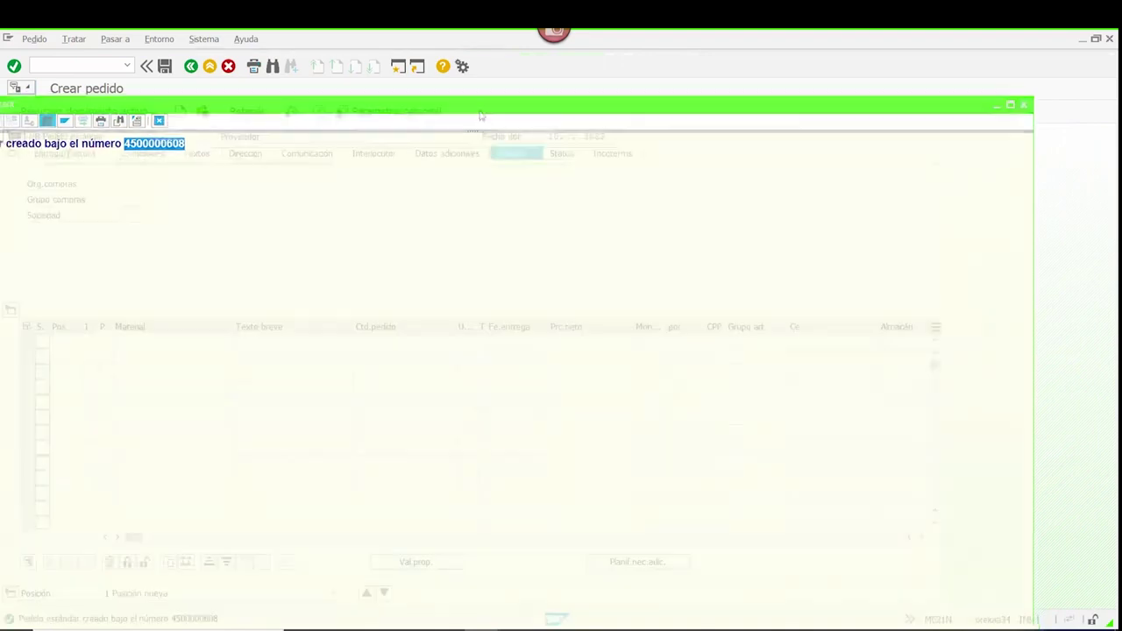
left_click(210, 67)
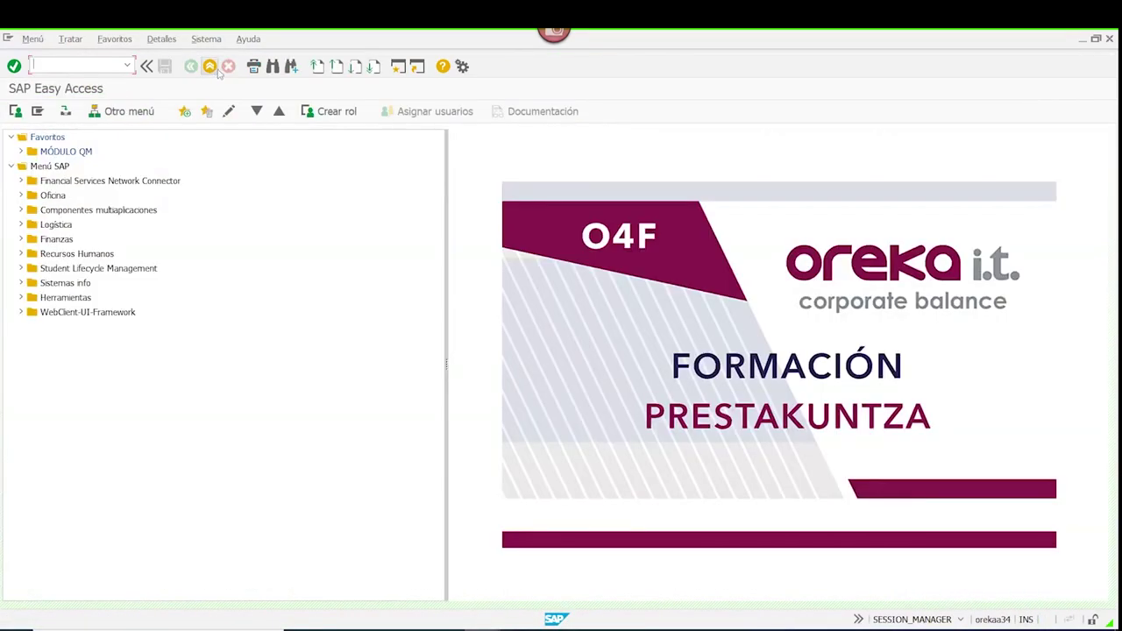
- Load the copied purchase order number into a goods receipt with MIGO
type("MIGO")
key("Return")
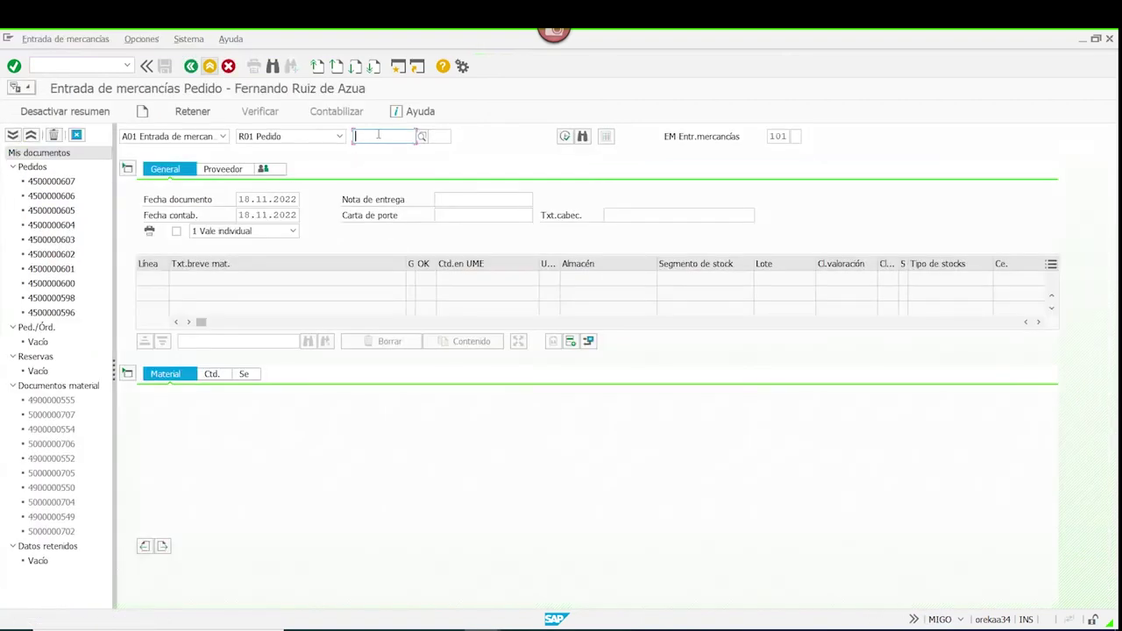
key("ctrl+v")
key("Return")
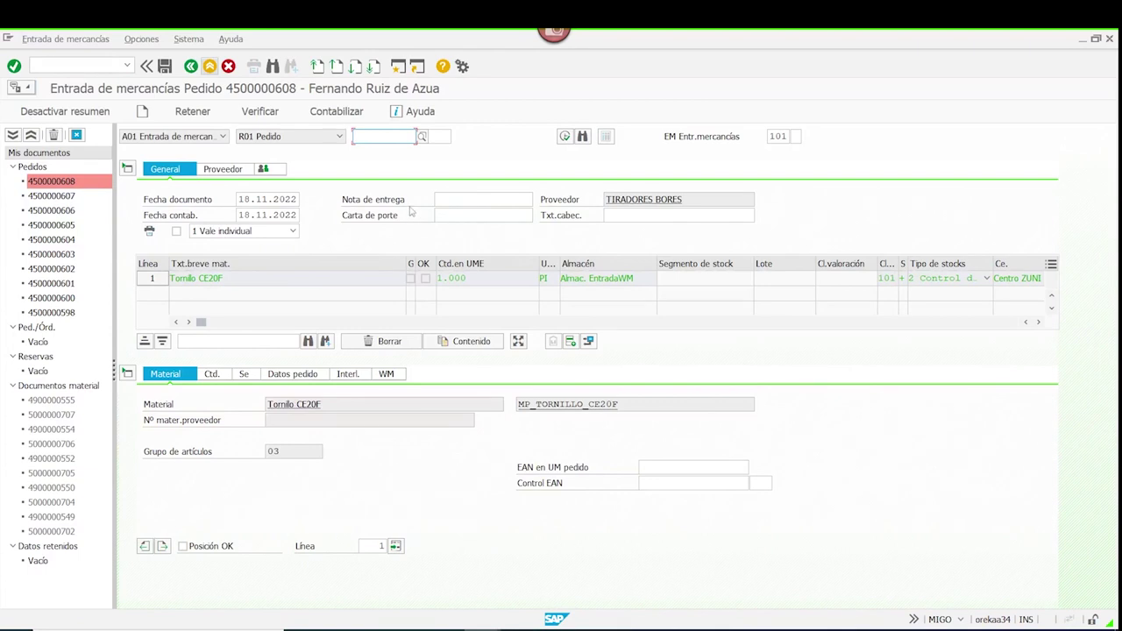
- Set the Tornillo CE20F item's delivery note quantity to 1000, mark the item as OK and set the certificate as included to Sí
left_click(212, 374)
left_click(299, 450)
type("1000")
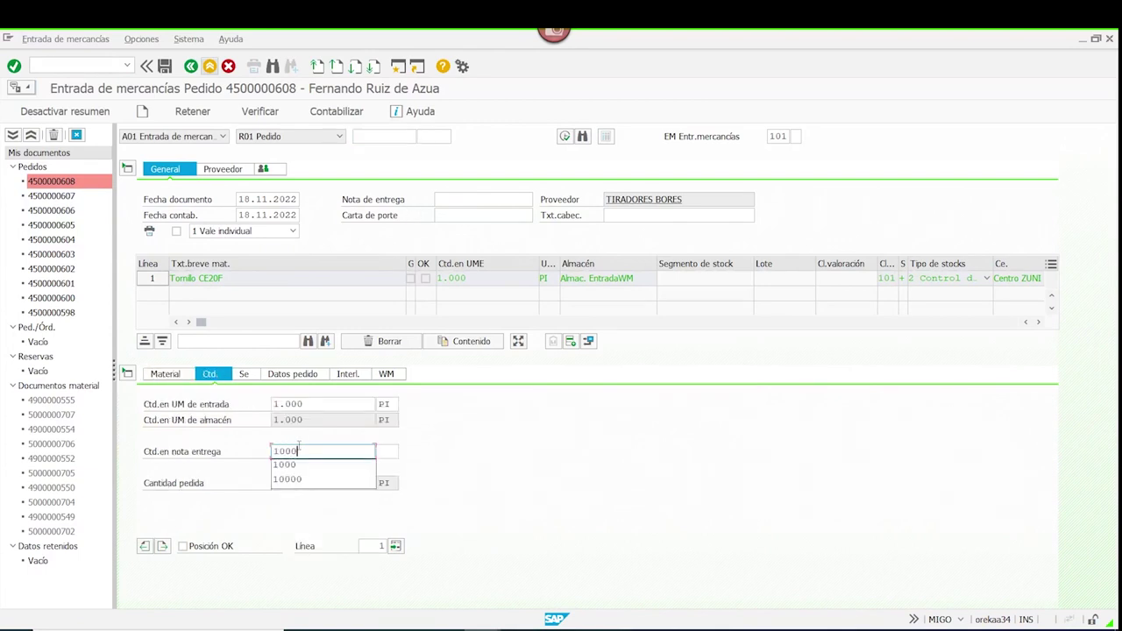
left_click(193, 547)
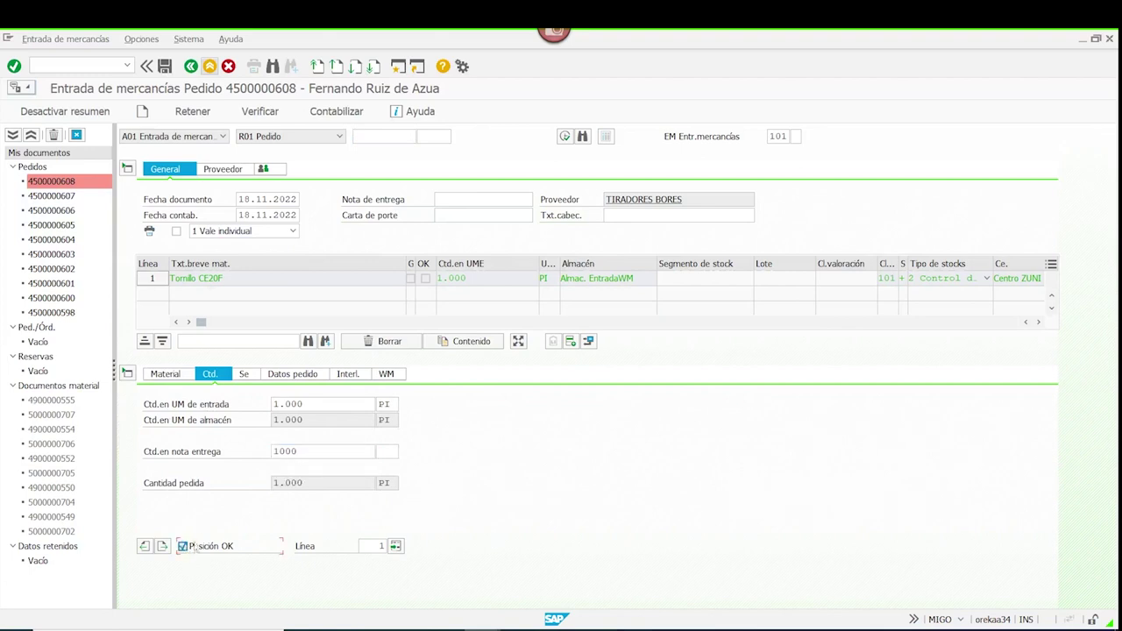
left_click(295, 375)
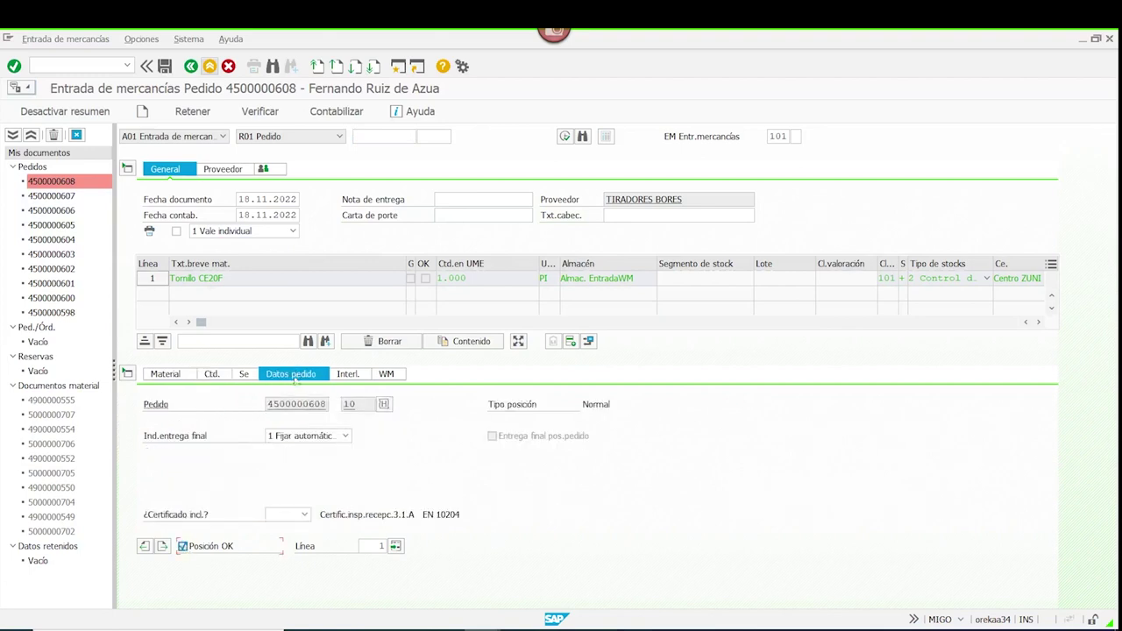
left_click(305, 516)
left_click(290, 529)
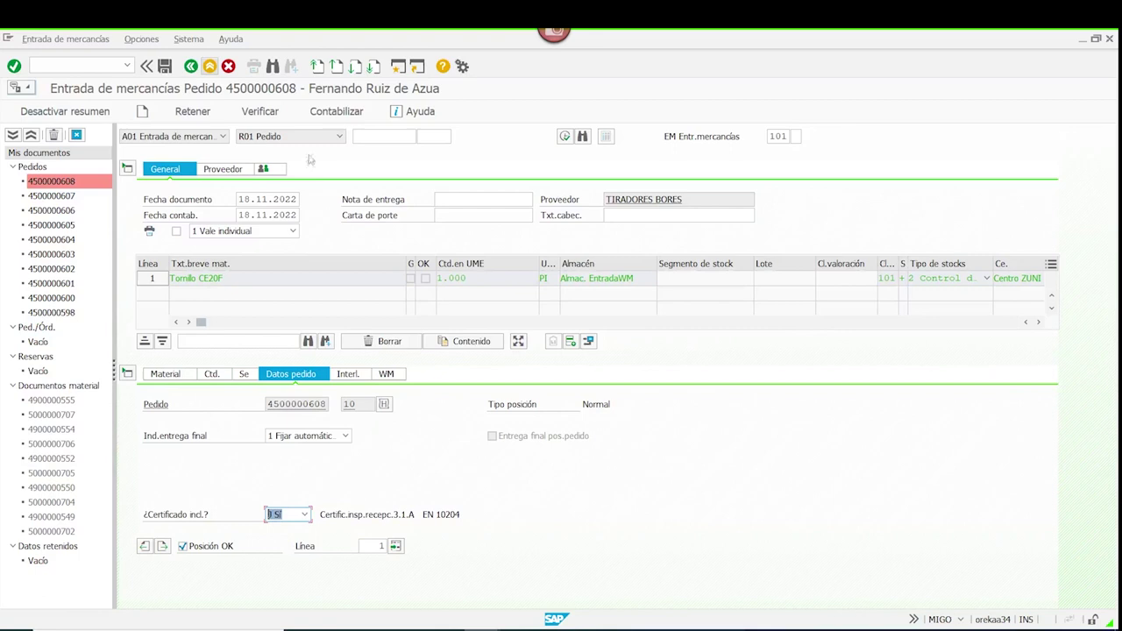
- Verify and post the goods receipt, and leave the transaction
left_click(259, 111)
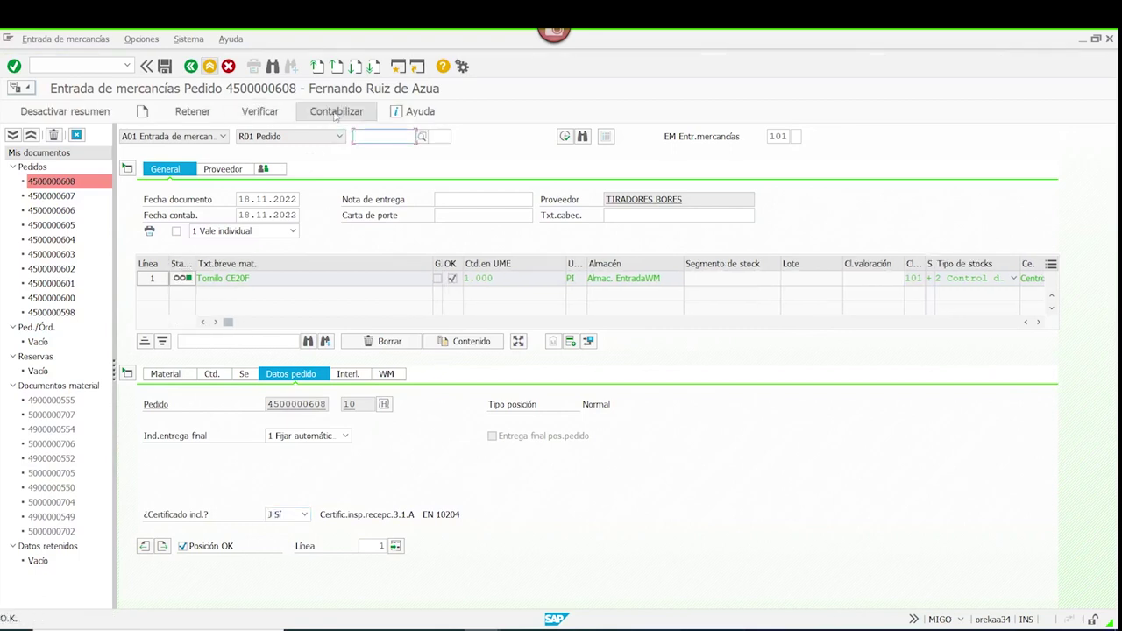
left_click(334, 120)
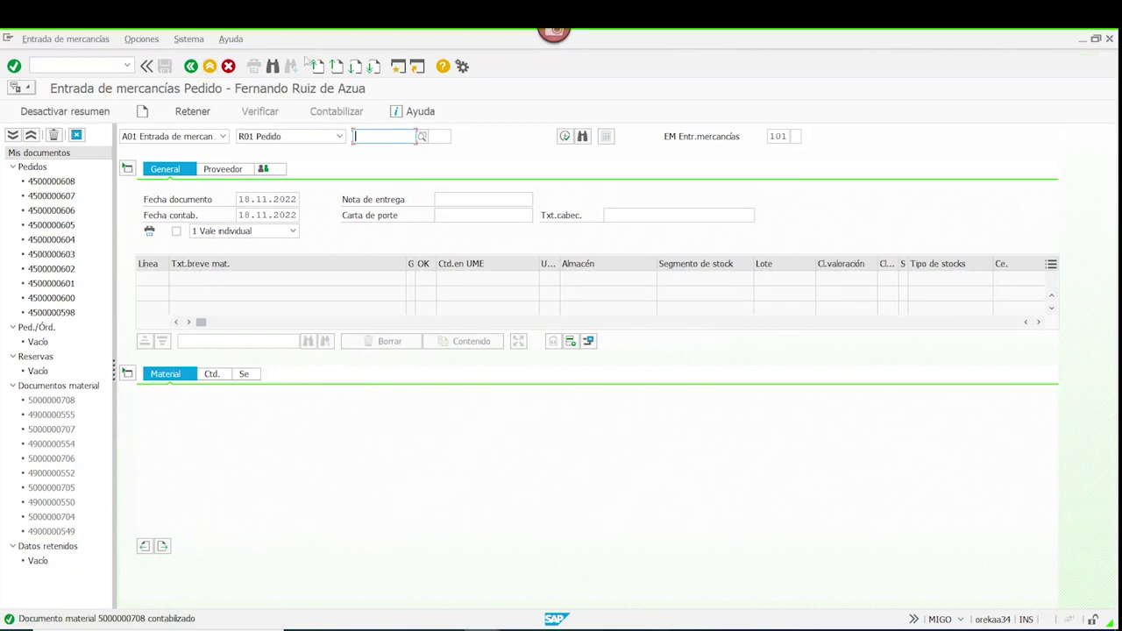
left_click(210, 67)
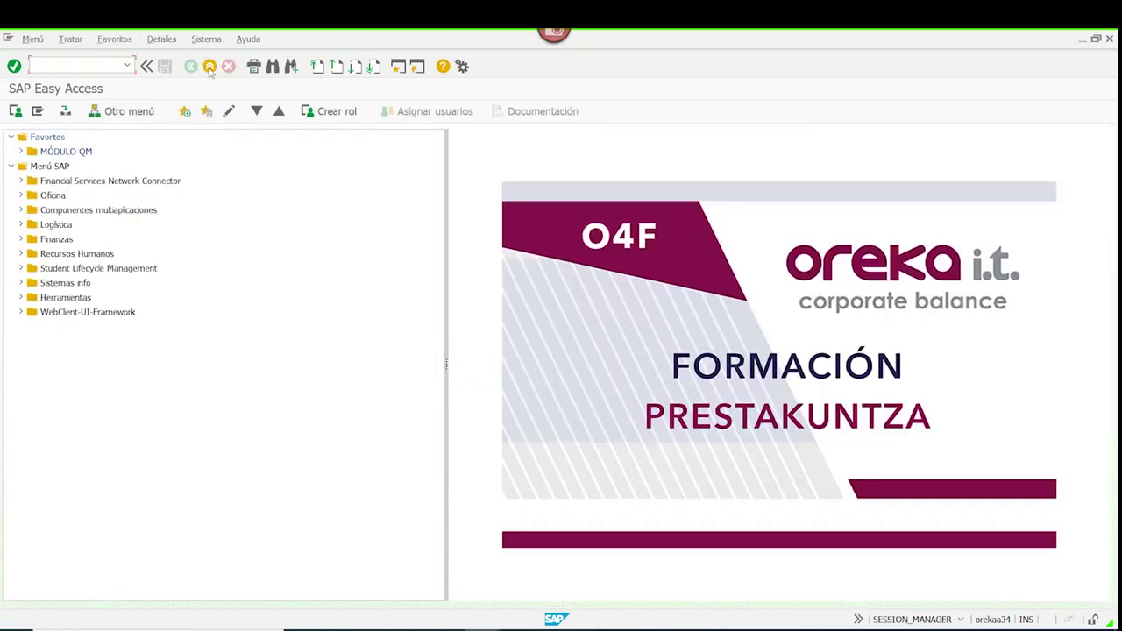
- Check the unrestricted and quality inspection stock of MP_TORNILLO_CE20F with MMBE, and leave the stock overview
type("MMBE")
key("Return")
left_click(15, 111)
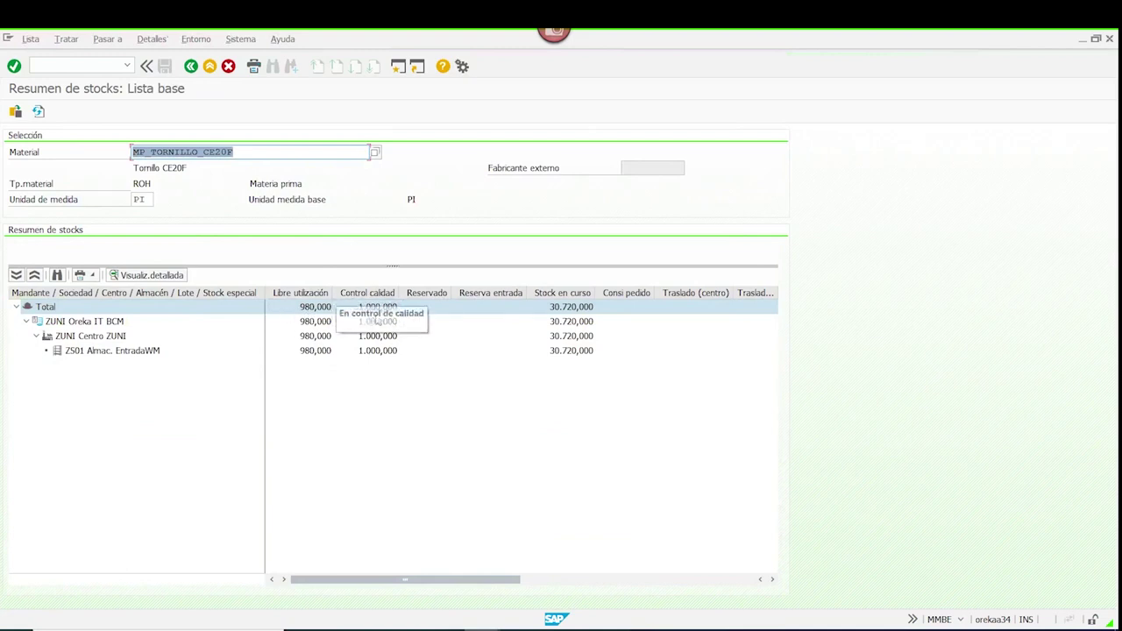
left_click(210, 68)
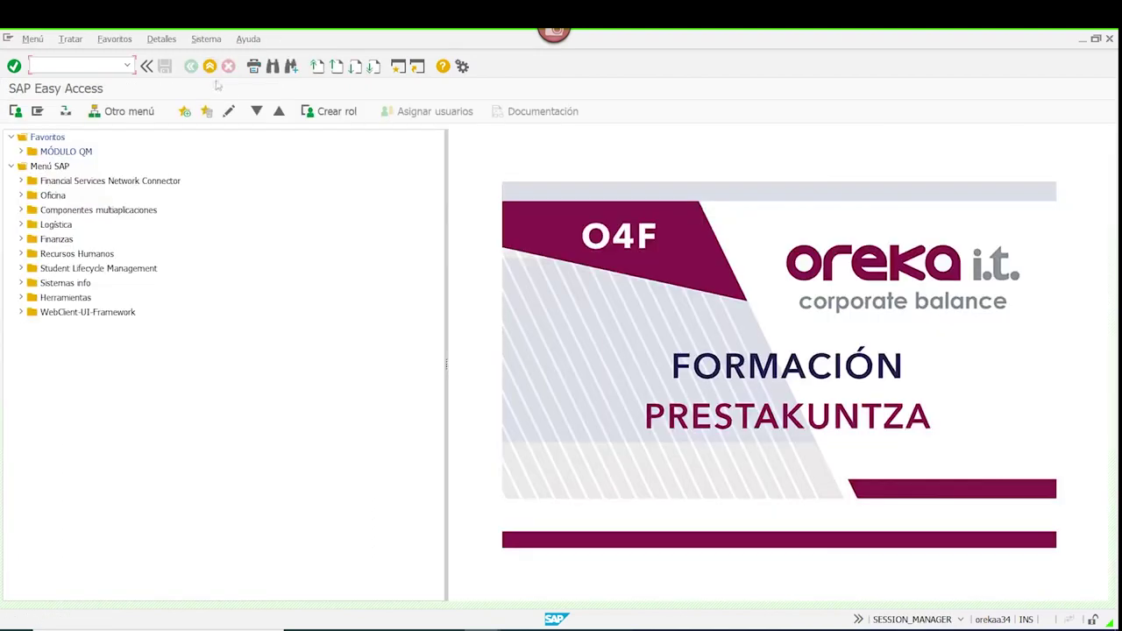
type("QE51N")
key("Return")
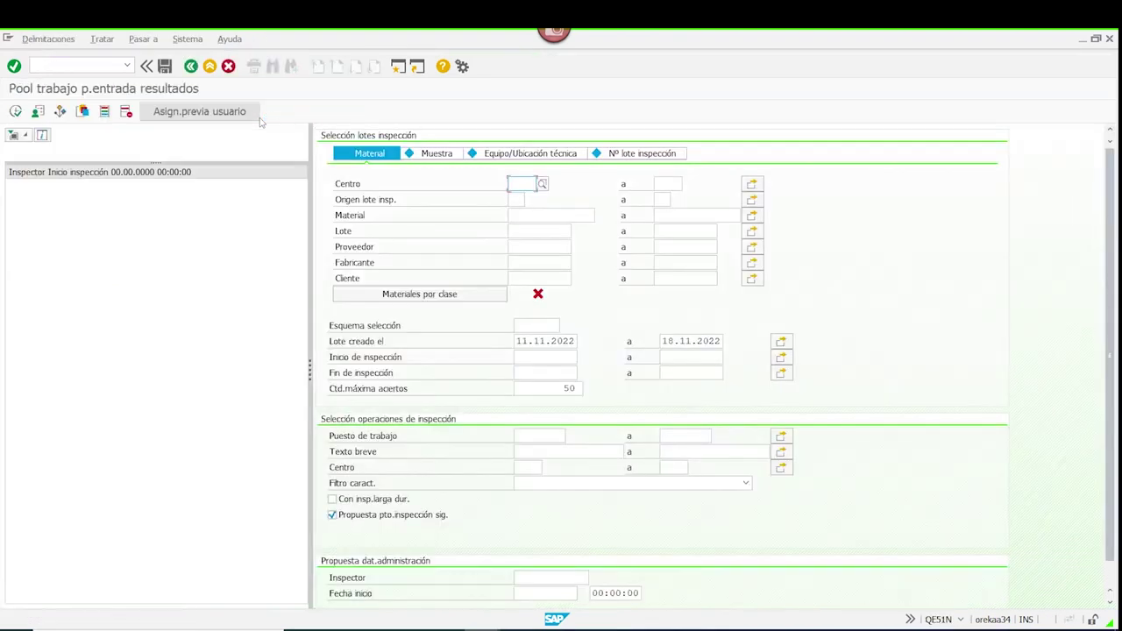
left_click(611, 153)
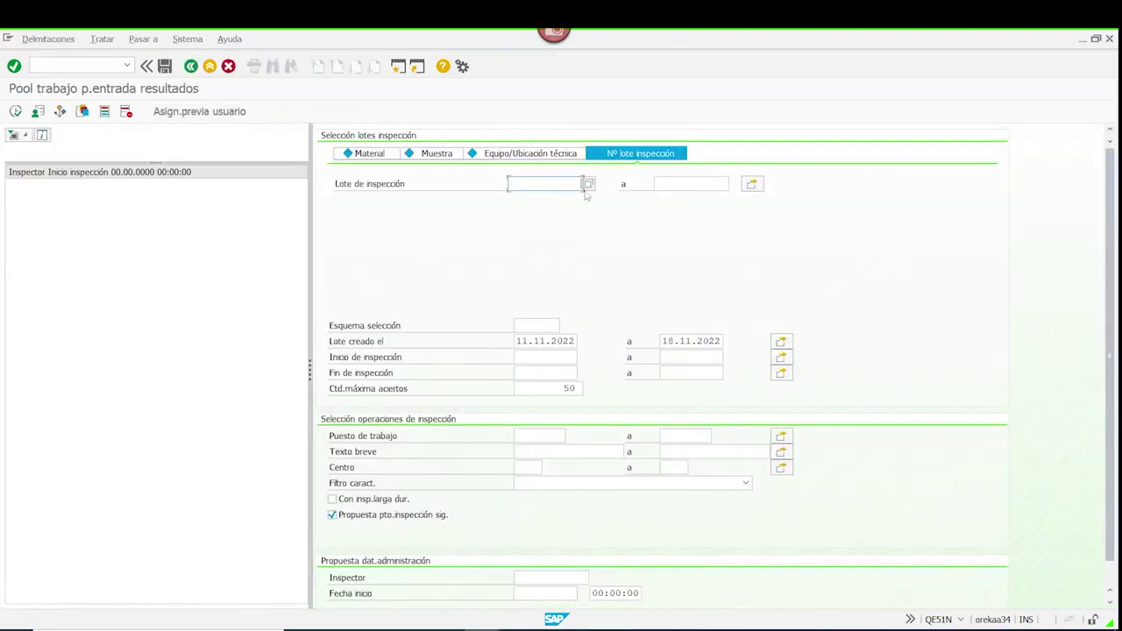
left_click(588, 184)
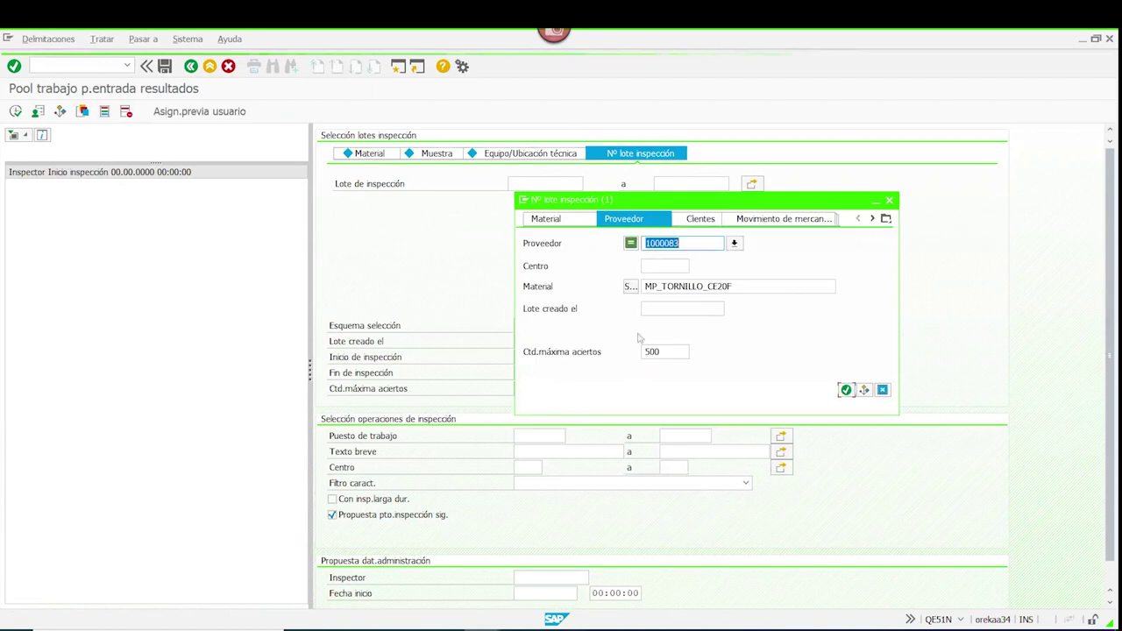
left_click(846, 390)
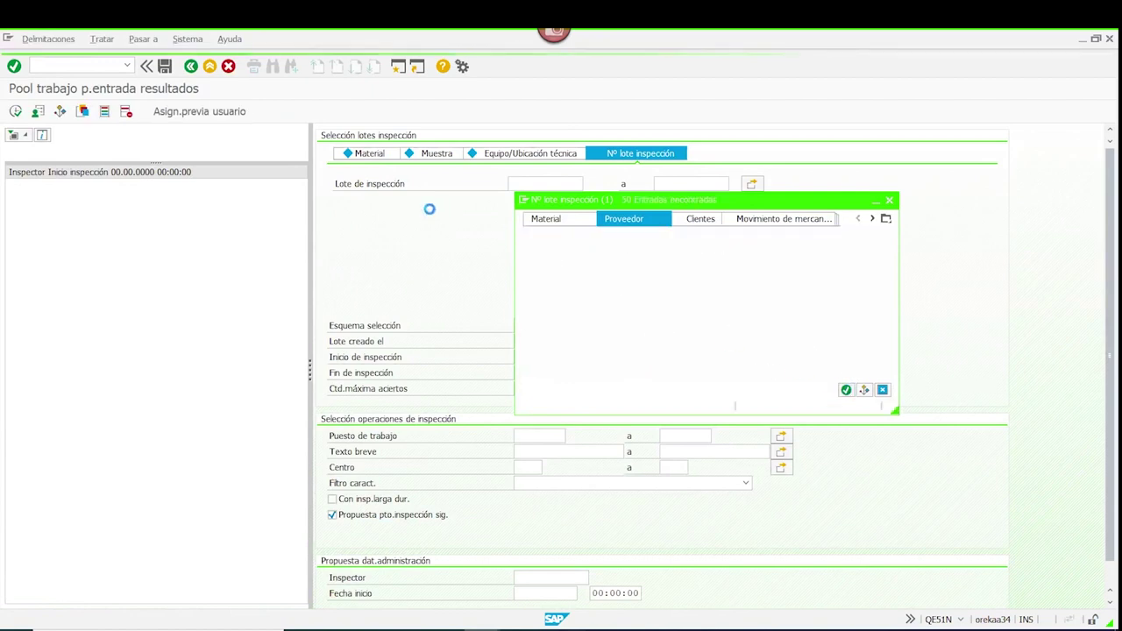
left_click_drag(894, 315, 895, 443)
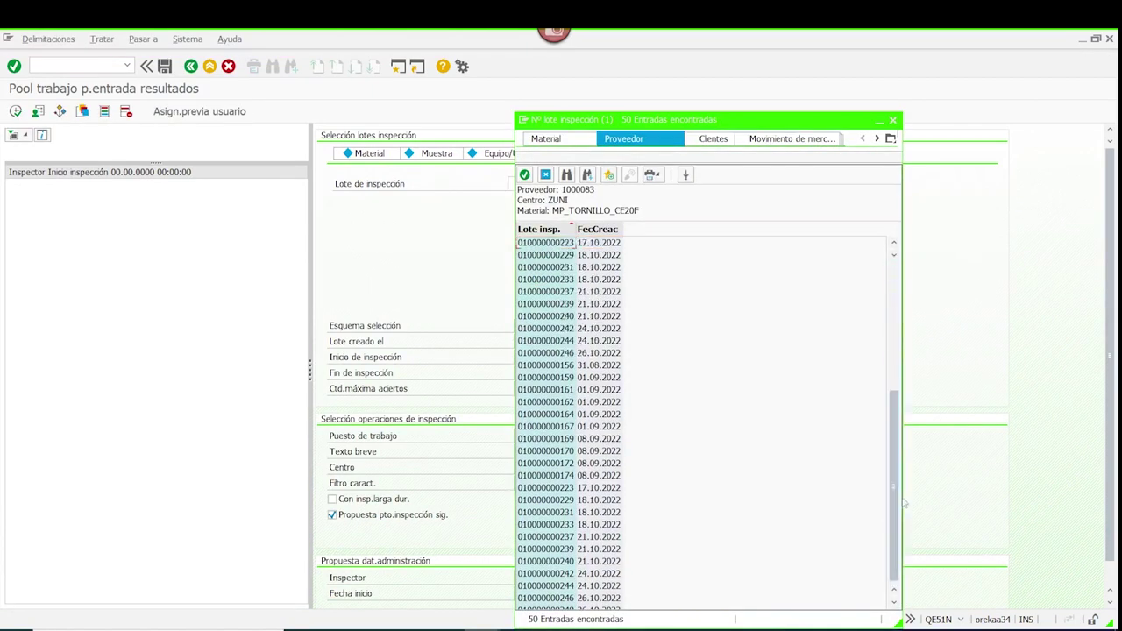
double_click(545, 598)
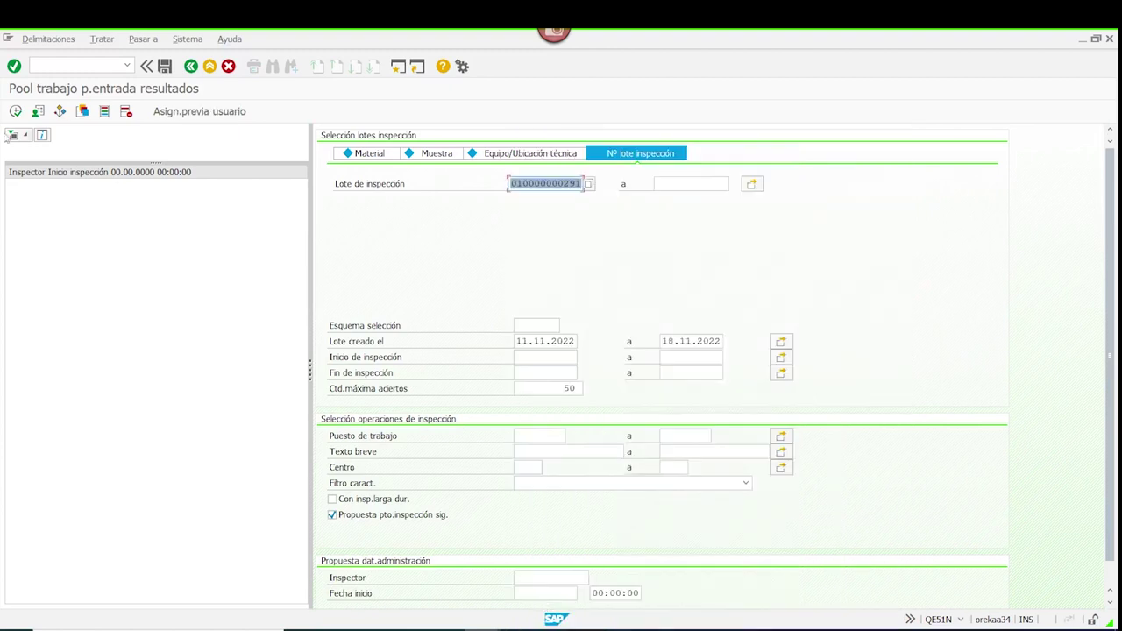
- Create the inspection point Medidas for operation 0010 Inspección cuantitativa and open its ZMedidas characteristic for individual values
left_click(92, 230)
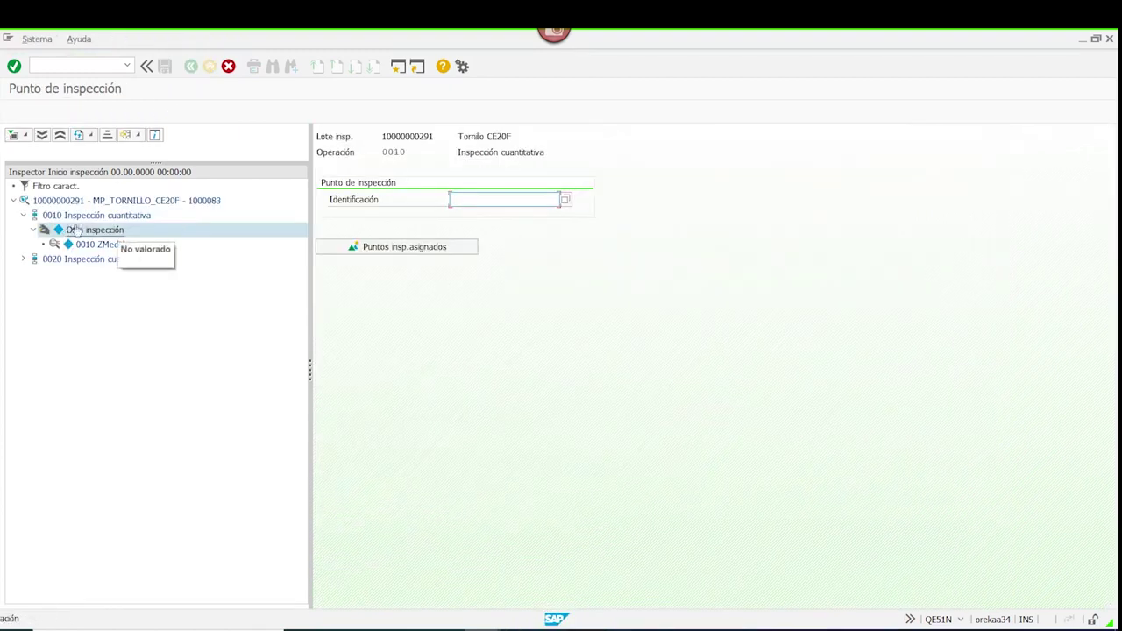
type("M")
left_click(462, 214)
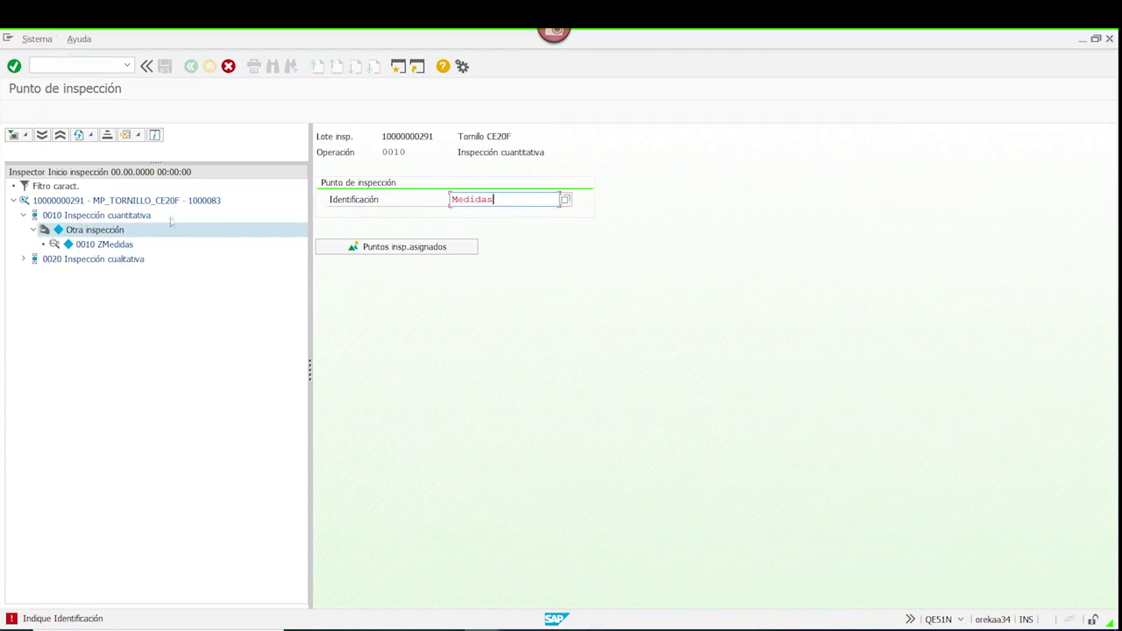
key("Return")
double_click(93, 245)
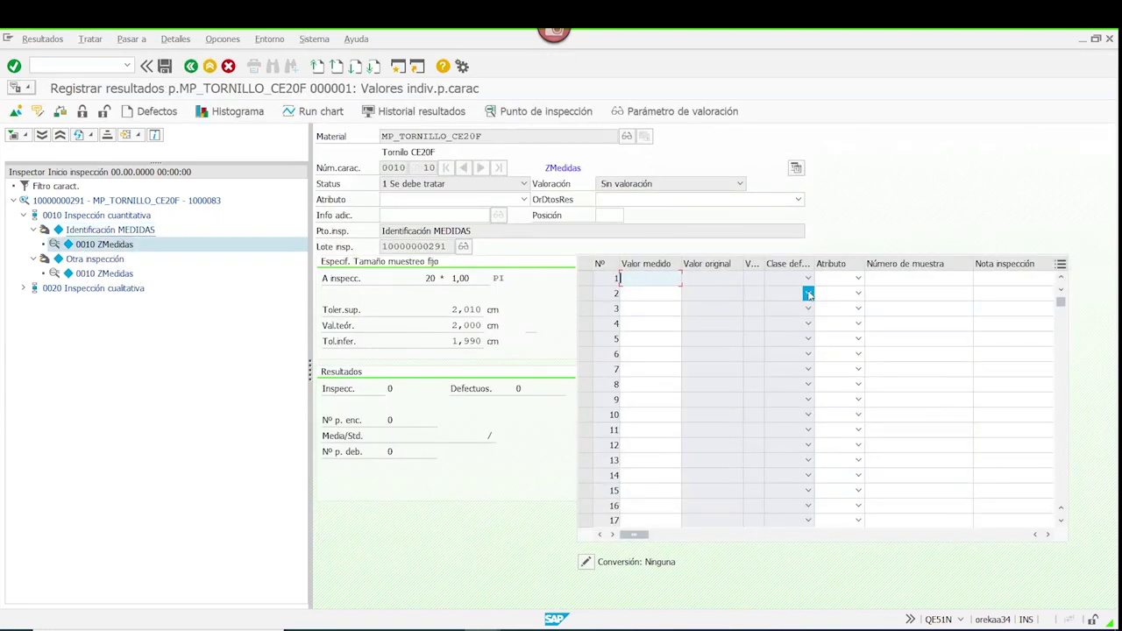
- Record the ZMedidas measured values 2, 2,013, 2,011, 2 and 1,986 for samples 1 to 5
type("2")
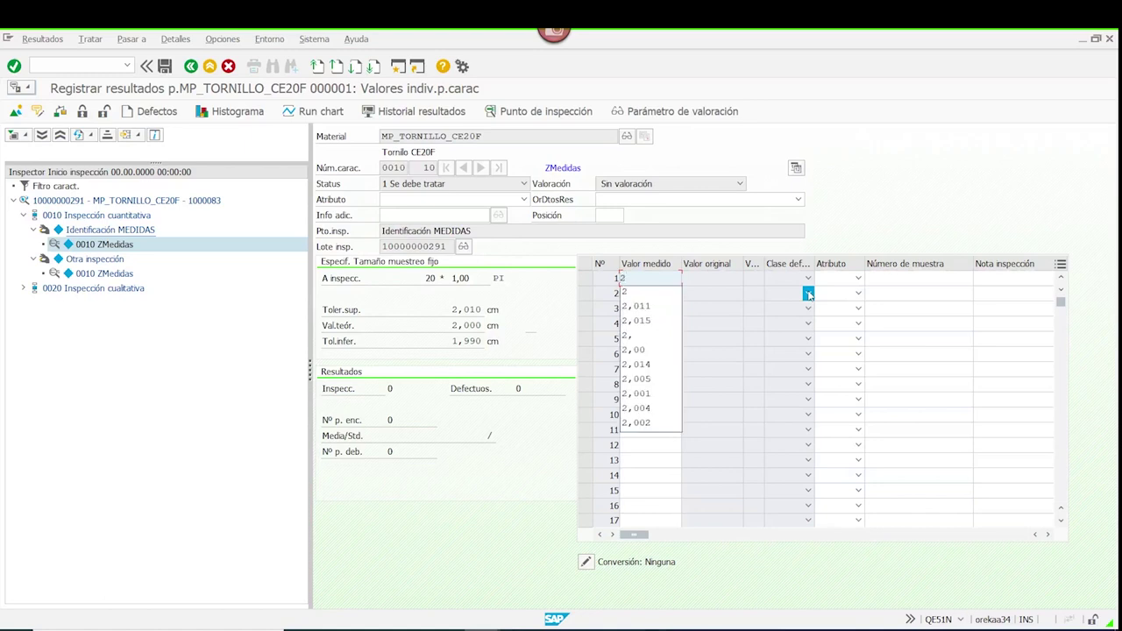
key("Return")
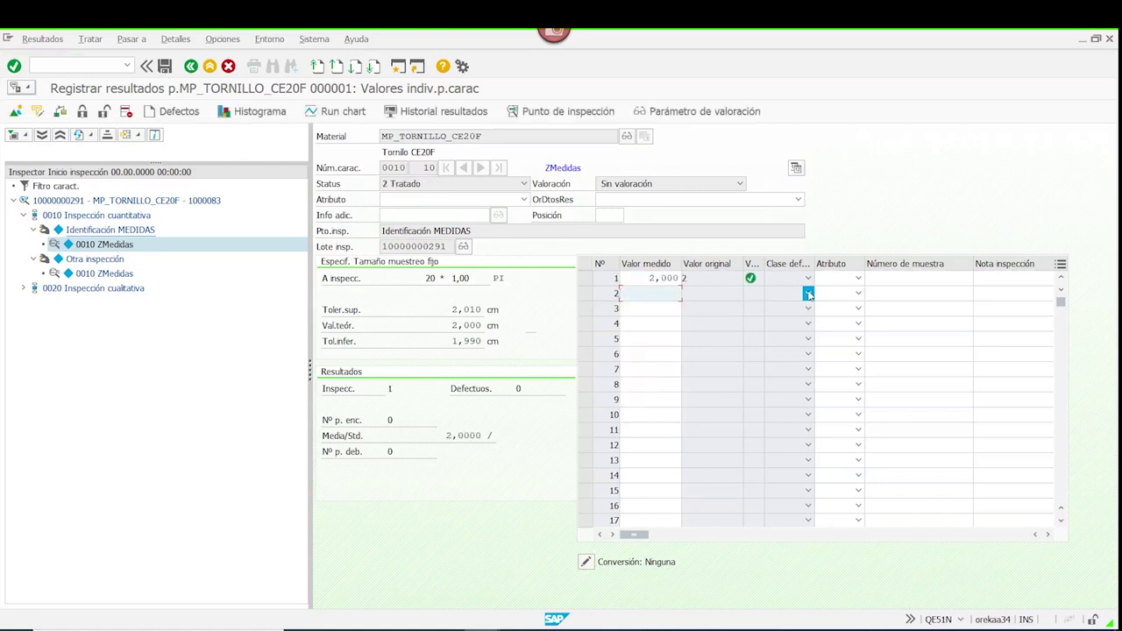
type("2,013")
key("Return")
type("2,011")
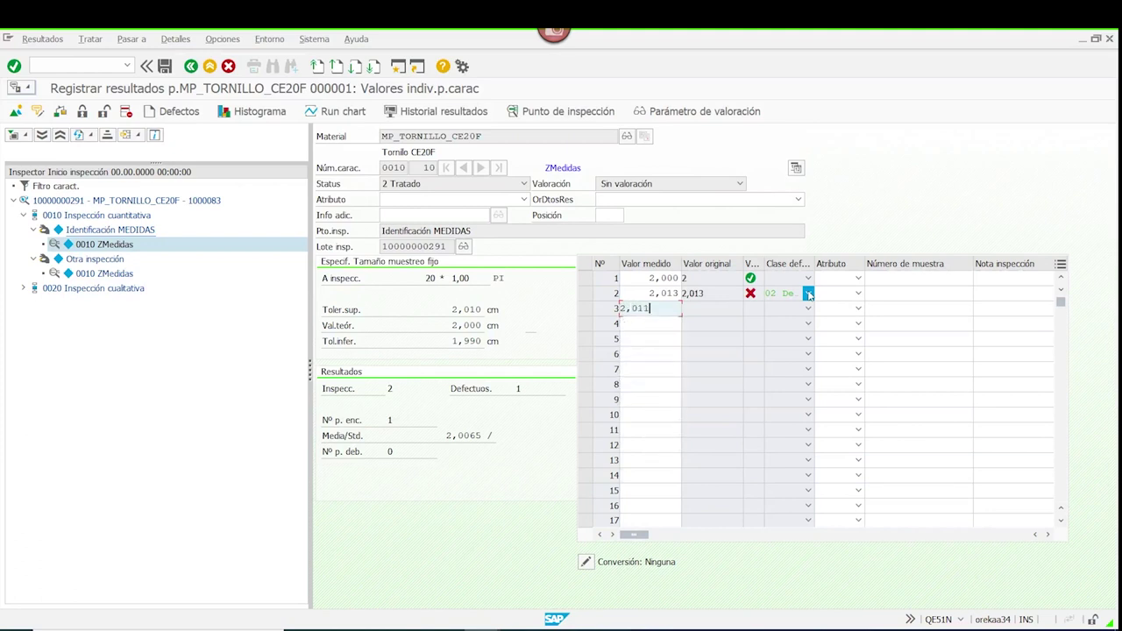
key("Return")
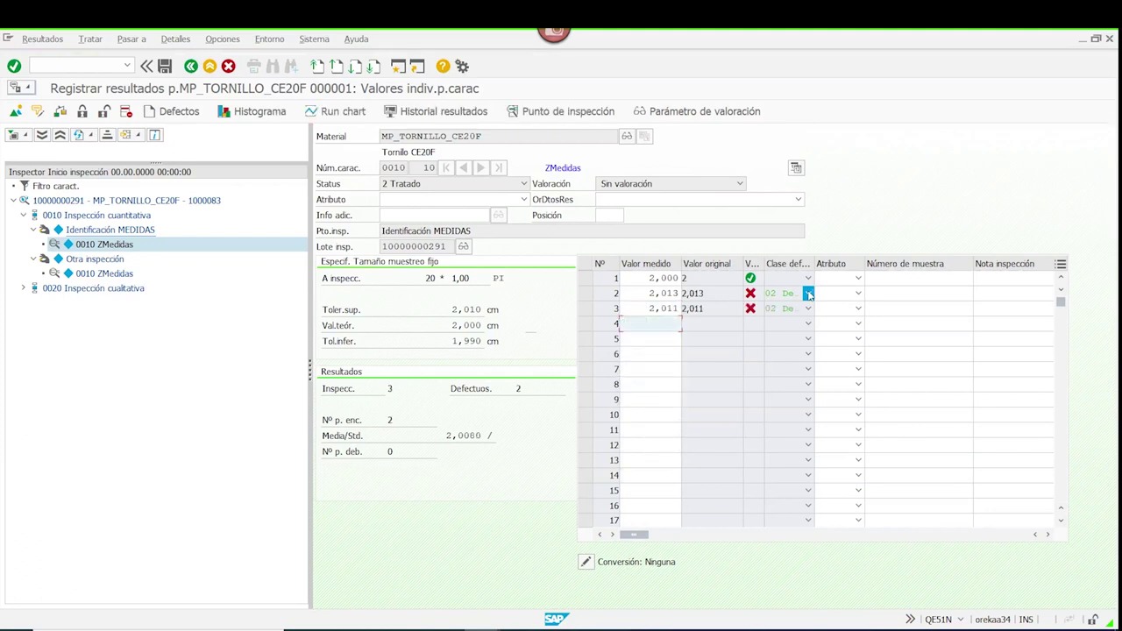
type("2")
key("Return")
type("1,")
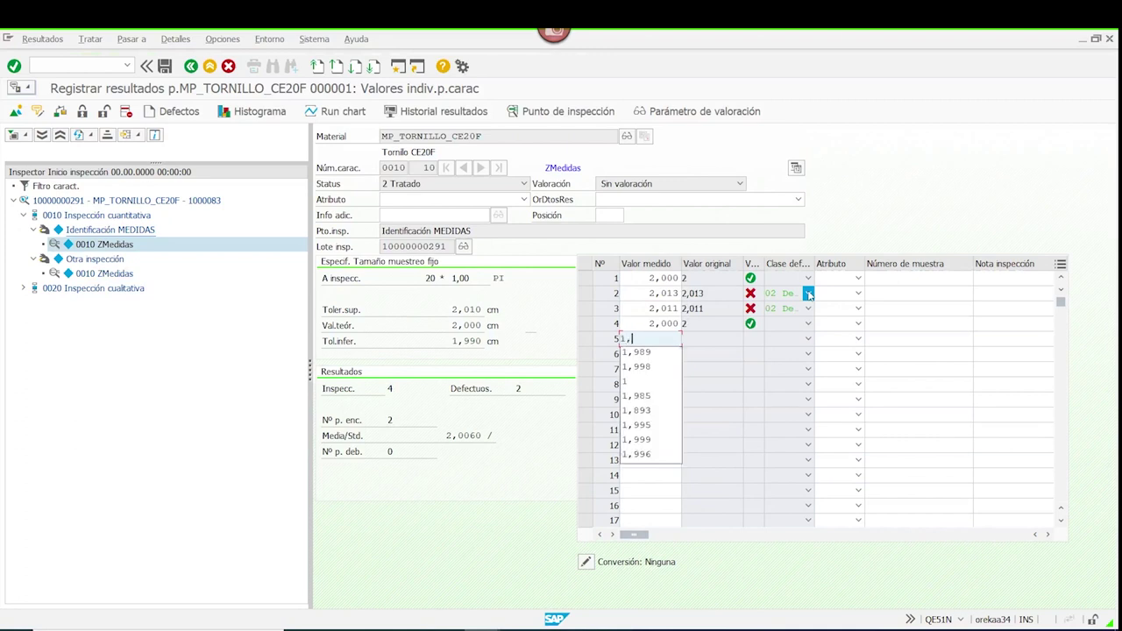
type("986")
key("Return")
- Record the ZMedidas measured value 2 for samples 6 to 10, 1,976 for sample 11 and 1,986 for sample 12
type("2")
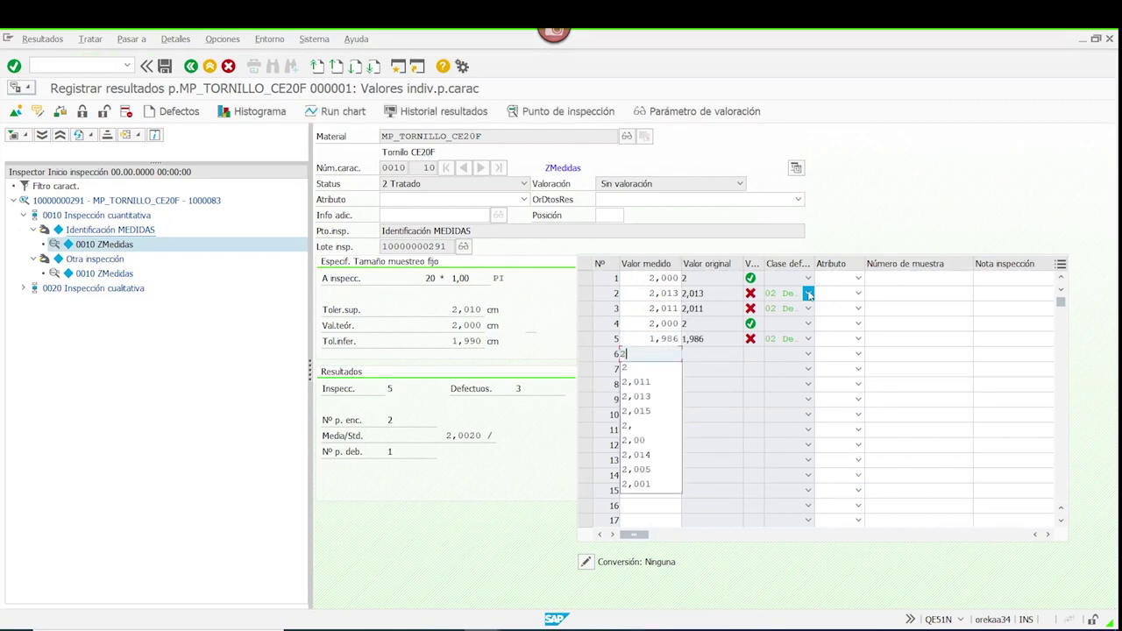
key("Return")
type("2")
key("Return")
type("2")
key("Return")
type("2")
key("Return")
type("2")
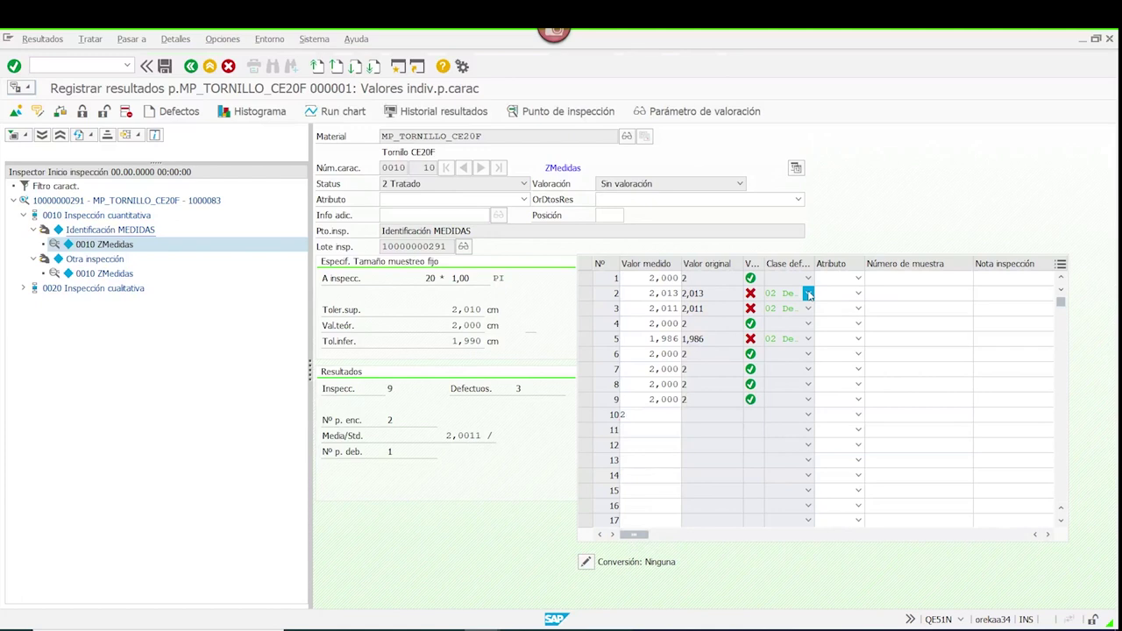
key("Return")
type("1,97")
key("Return")
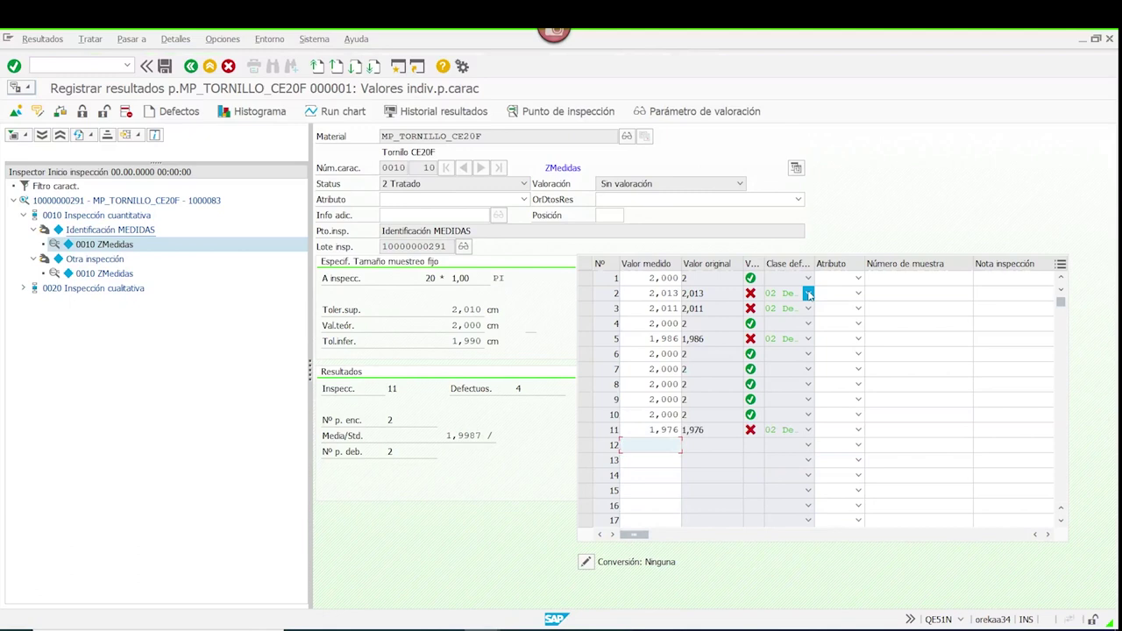
type("1,98")
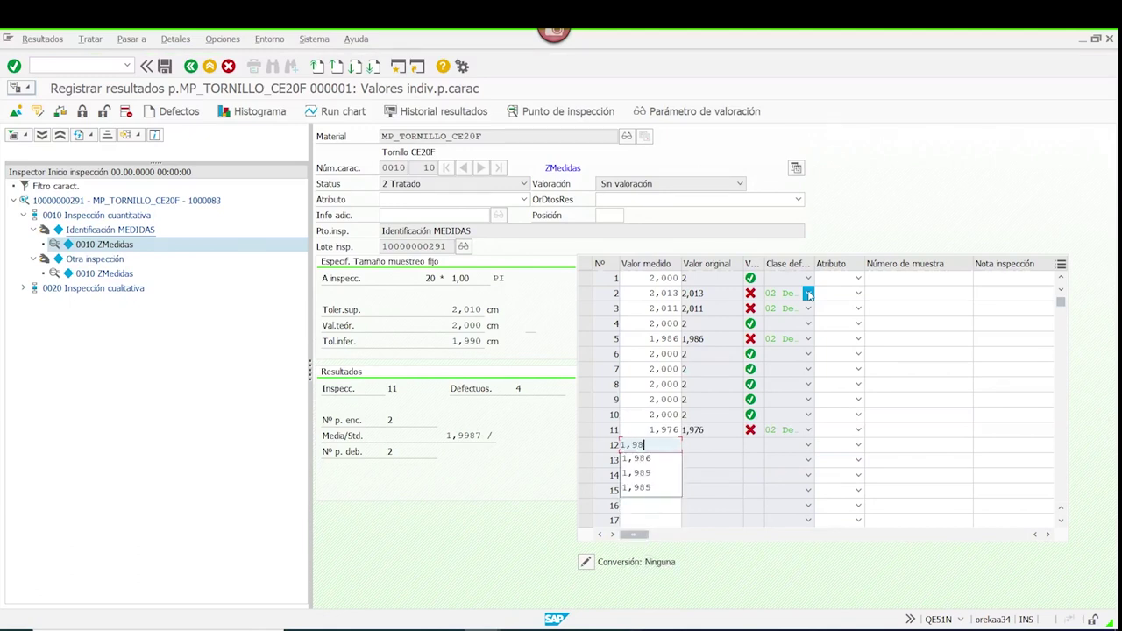
type("6")
key("Return")
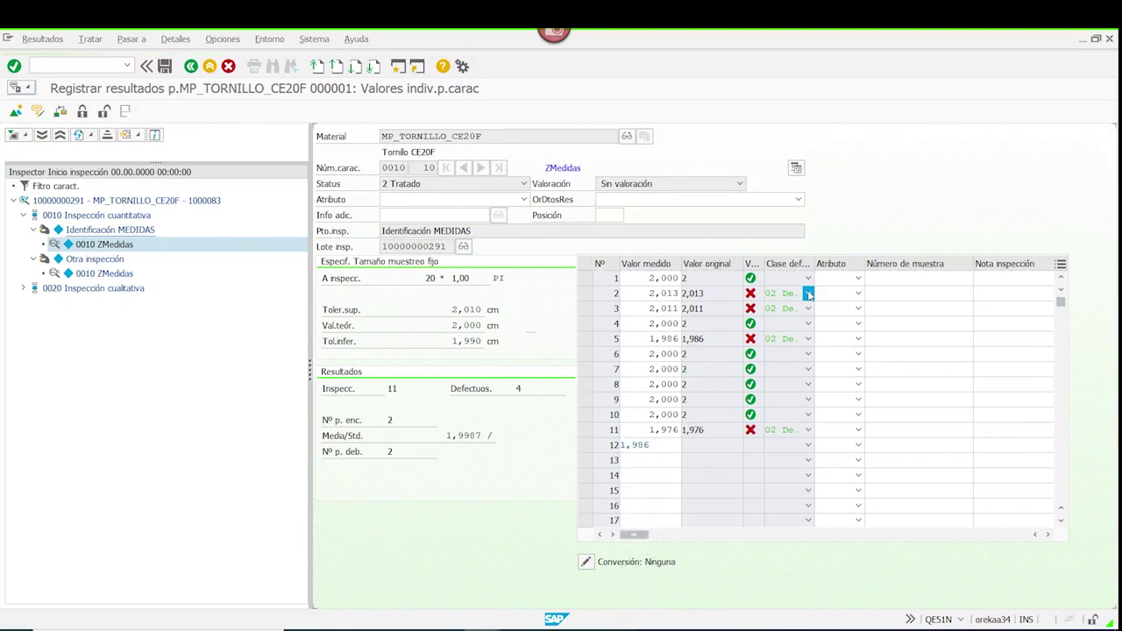
- Record the ZMedidas measured values 2 for samples 13 to 16, 1,996 for 17, 2,013 for 18, and 2 for 19 and 20
type("2")
key("Return")
type("2")
key("Return")
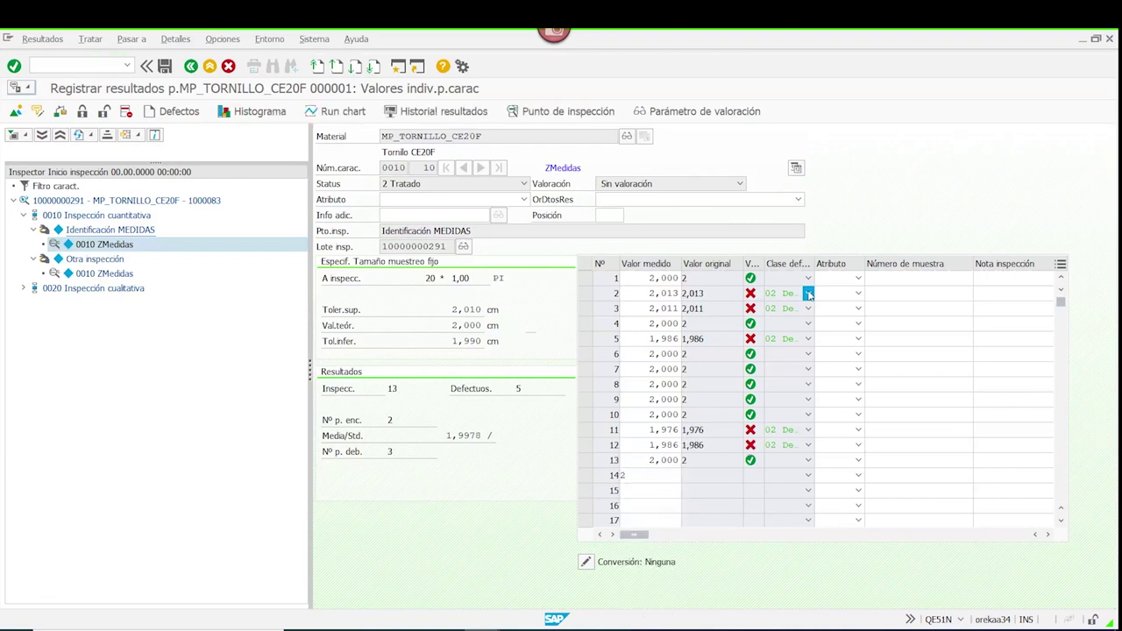
type("2")
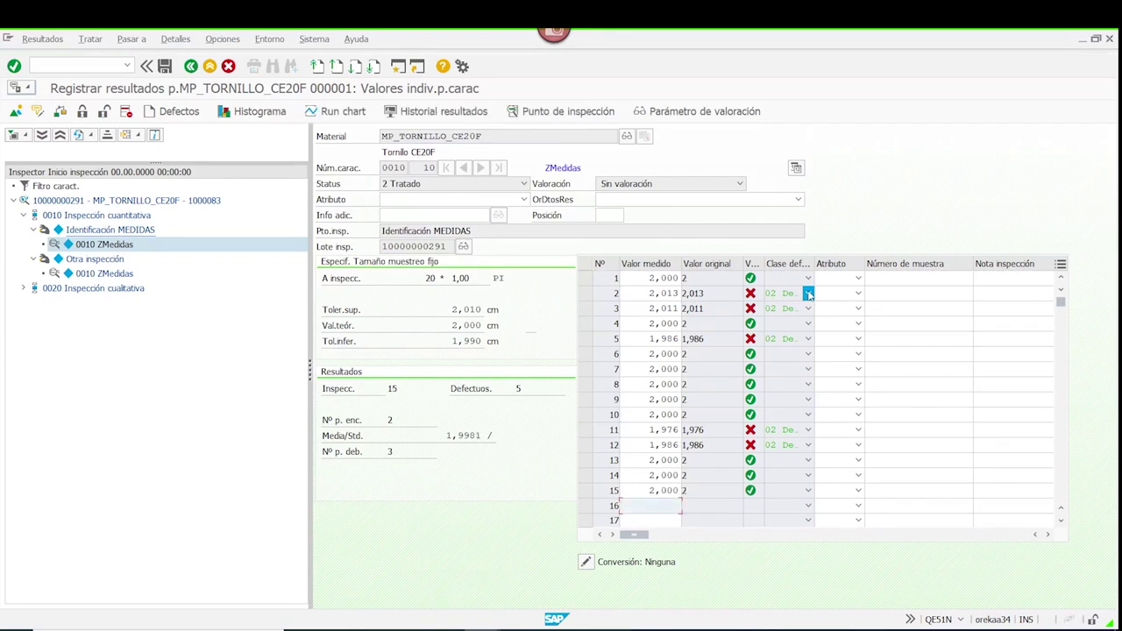
key("Return")
type("21,99")
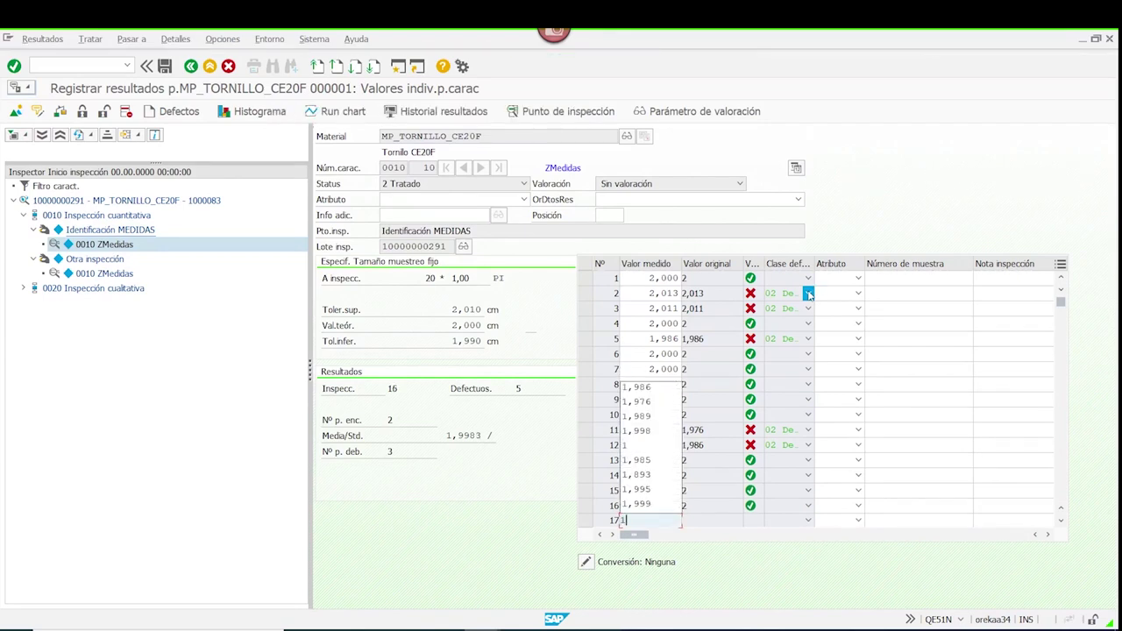
type("6")
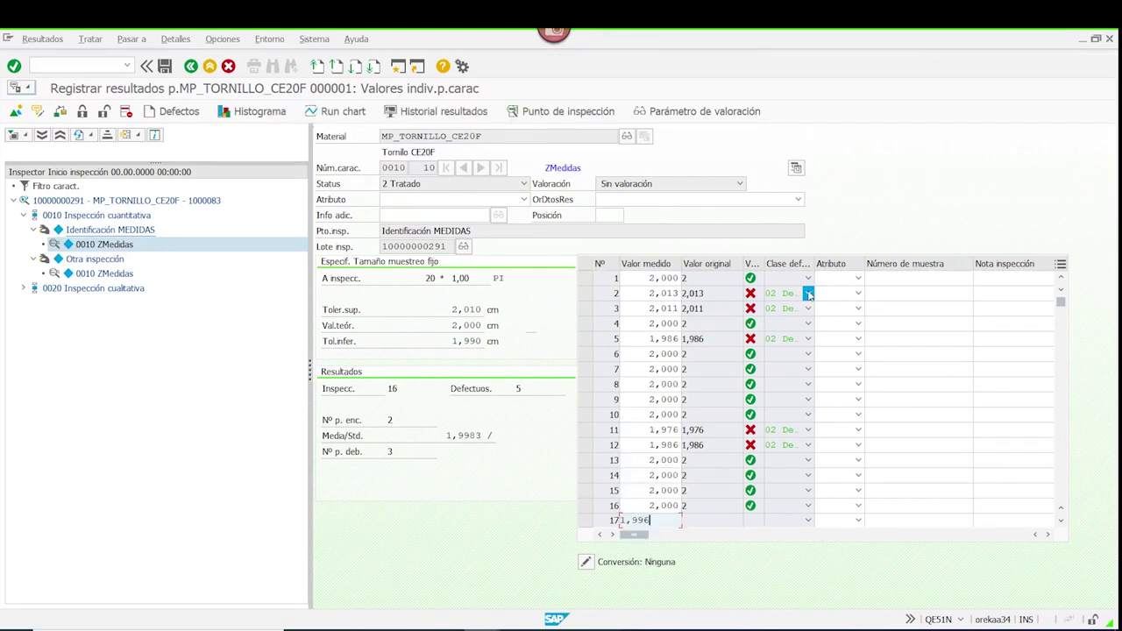
key("Return")
type("2,013")
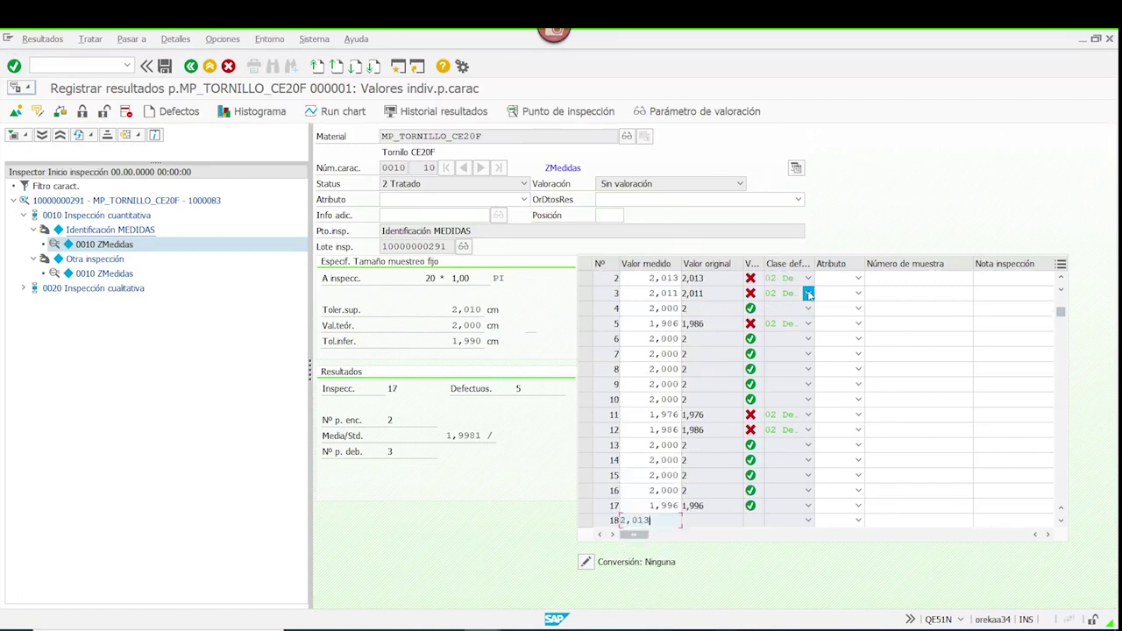
key("Return")
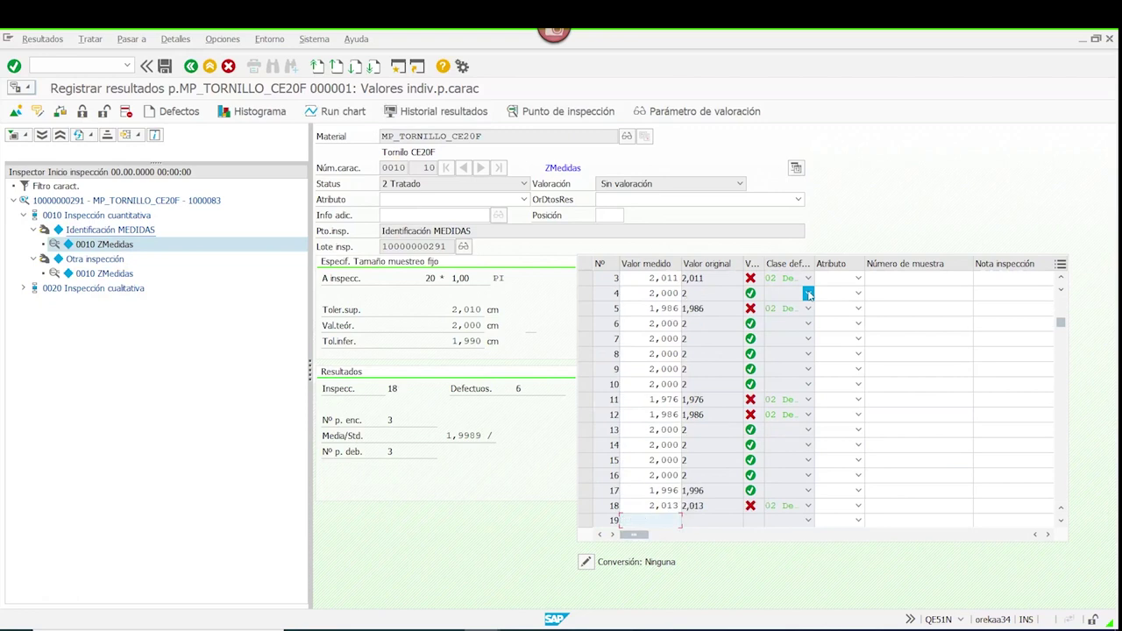
type("2")
key("Return")
type("2")
key("Return")
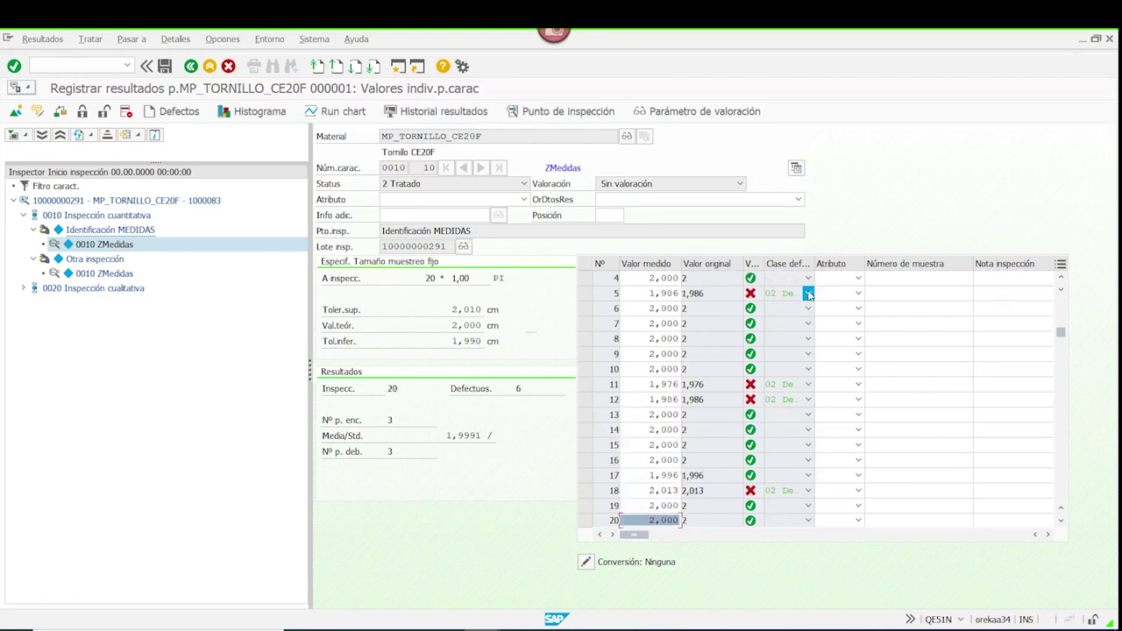
- Close the ZMedidas characteristic of the MEDIDAS inspection point from its detail view and save the results for operation 0010
left_click(99, 232)
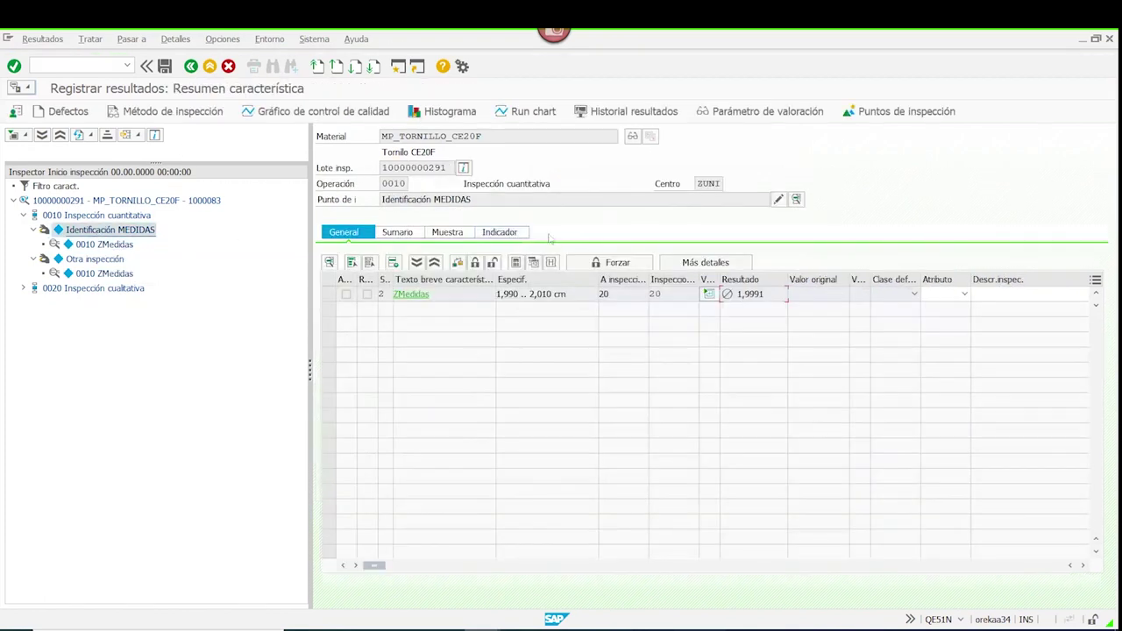
left_click(706, 262)
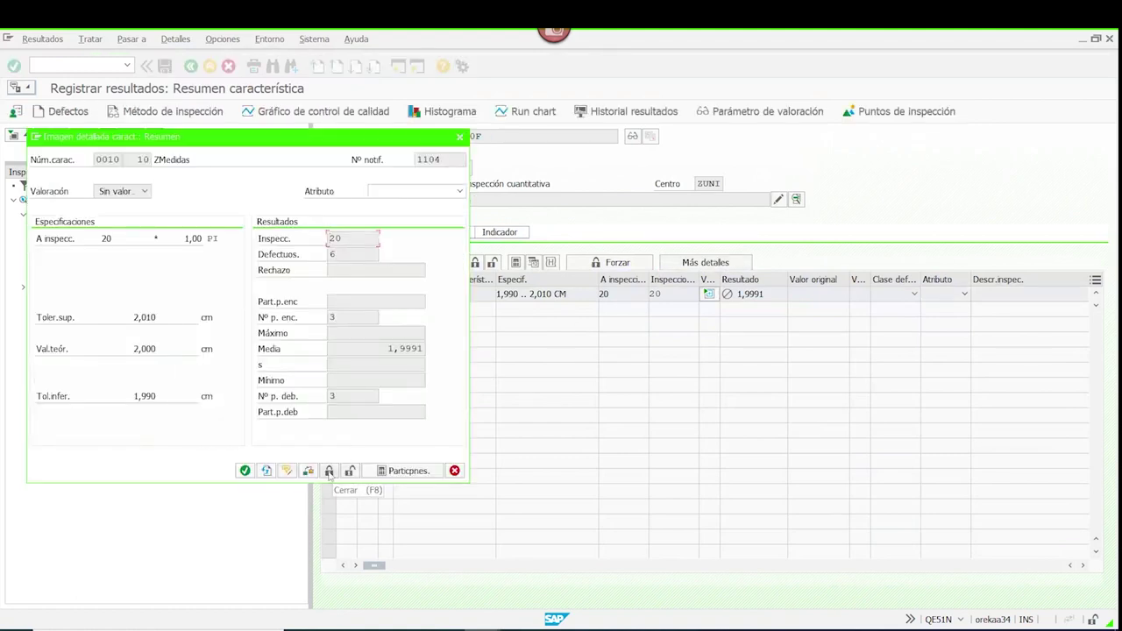
left_click(328, 471)
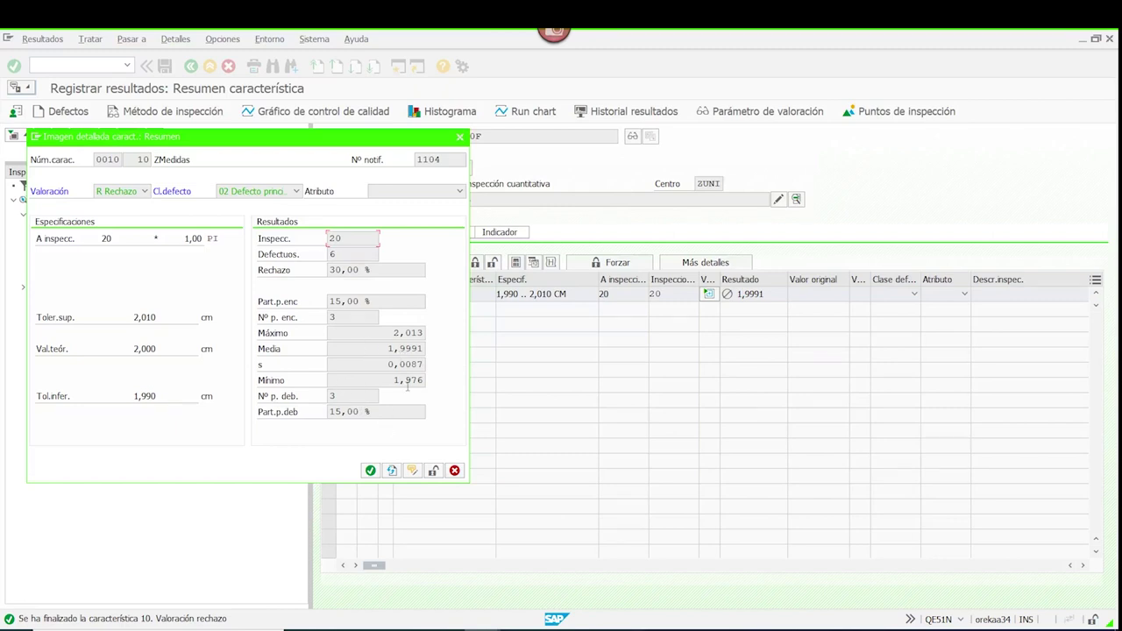
left_click(372, 471)
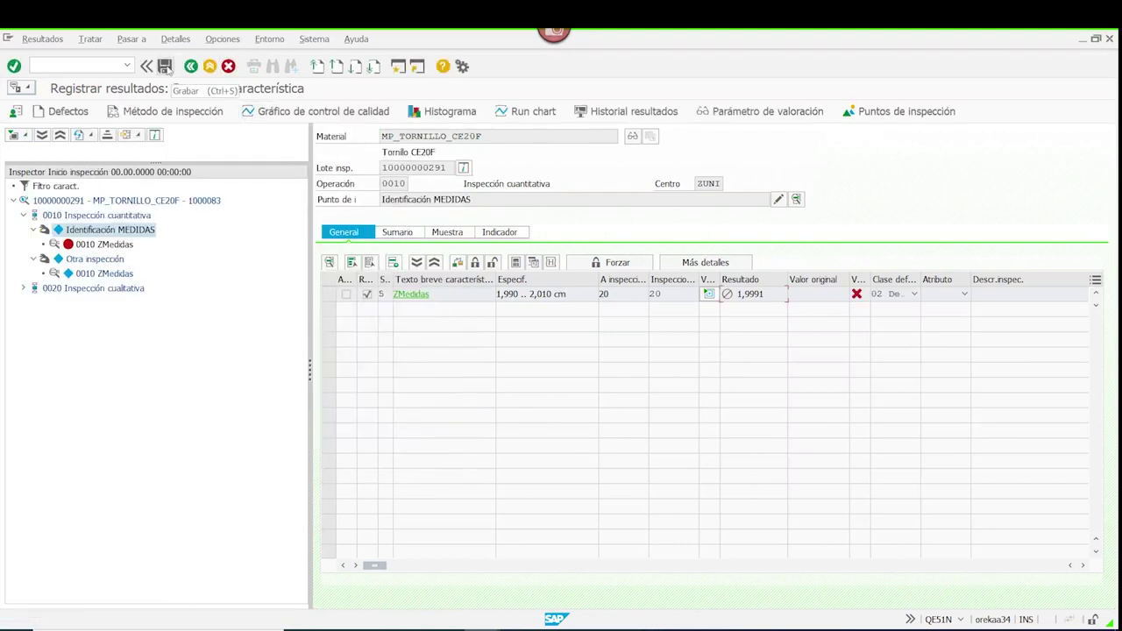
left_click(166, 68)
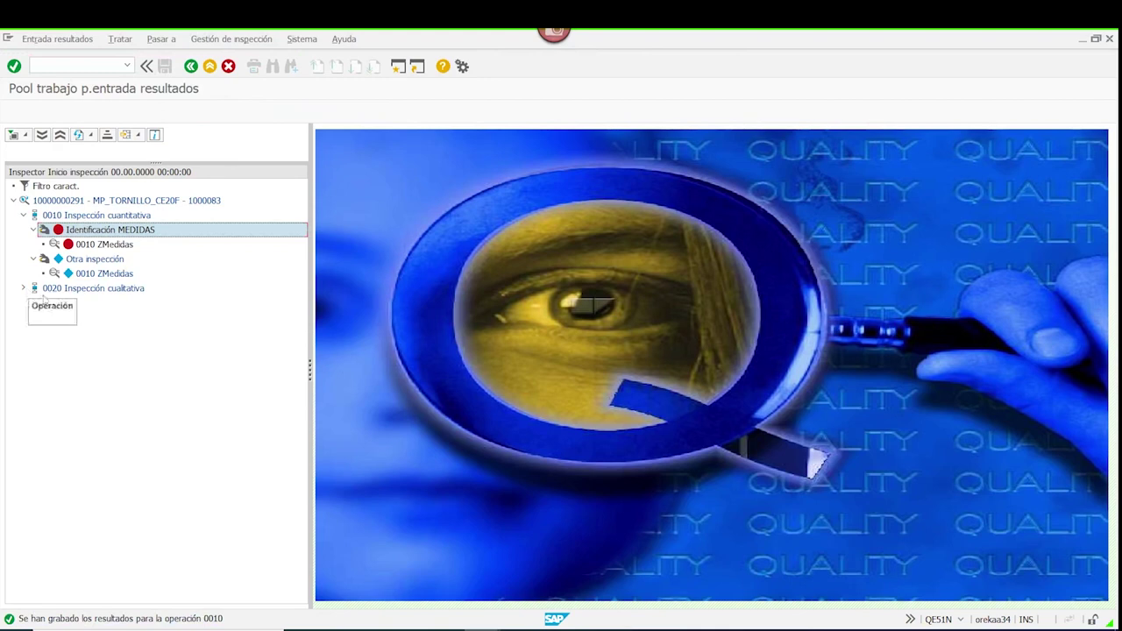
- Create the inspection point COLOR for operation 0020 Inspección cualitativa and open its ZColor characteristic for individual values
left_click(86, 293)
left_click(23, 288)
left_click(92, 303)
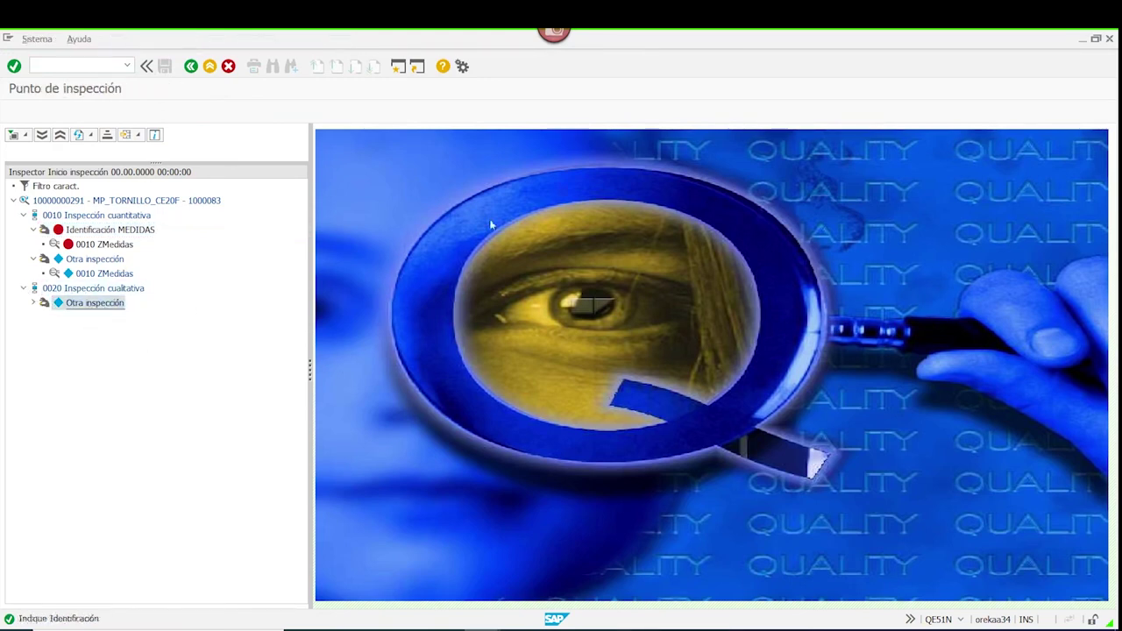
key("Return")
type("c")
left_click(469, 216)
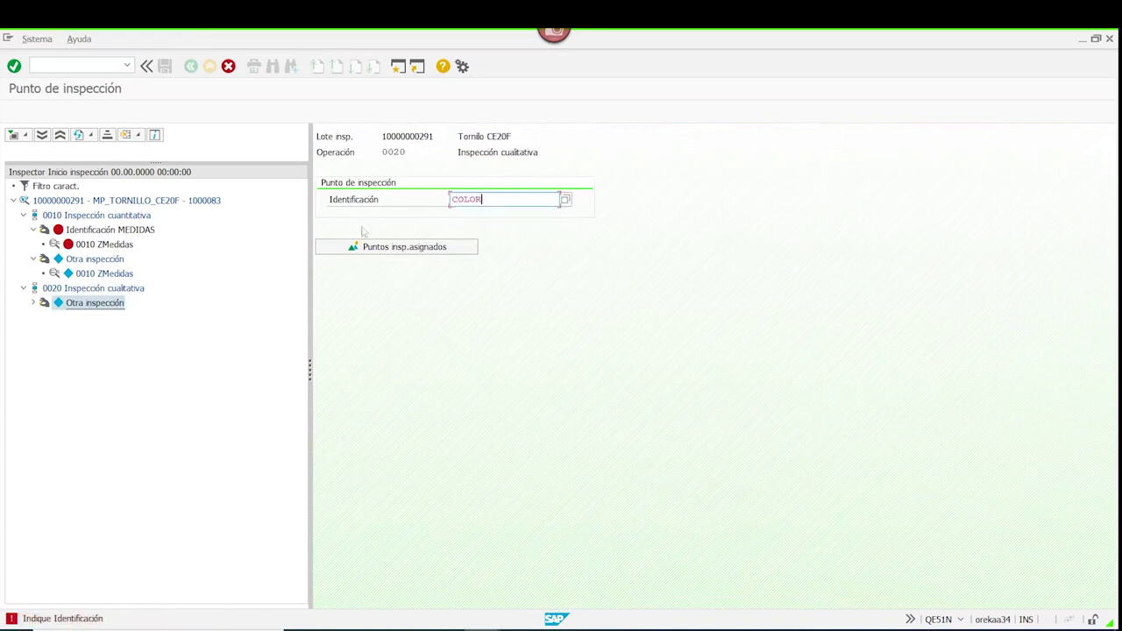
left_click(119, 302)
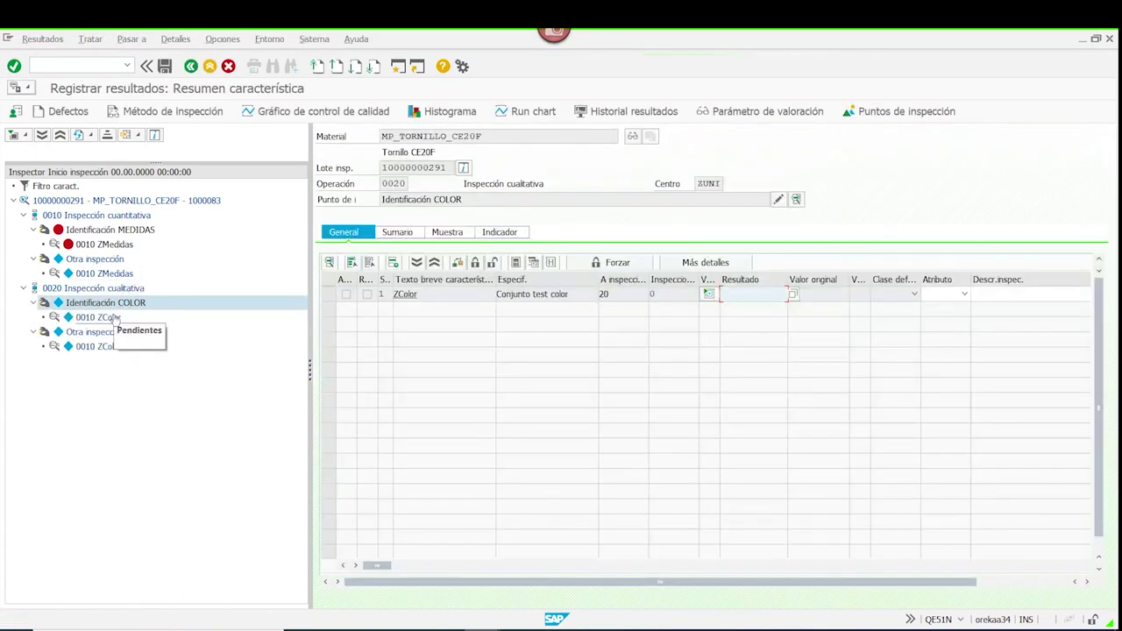
double_click(110, 317)
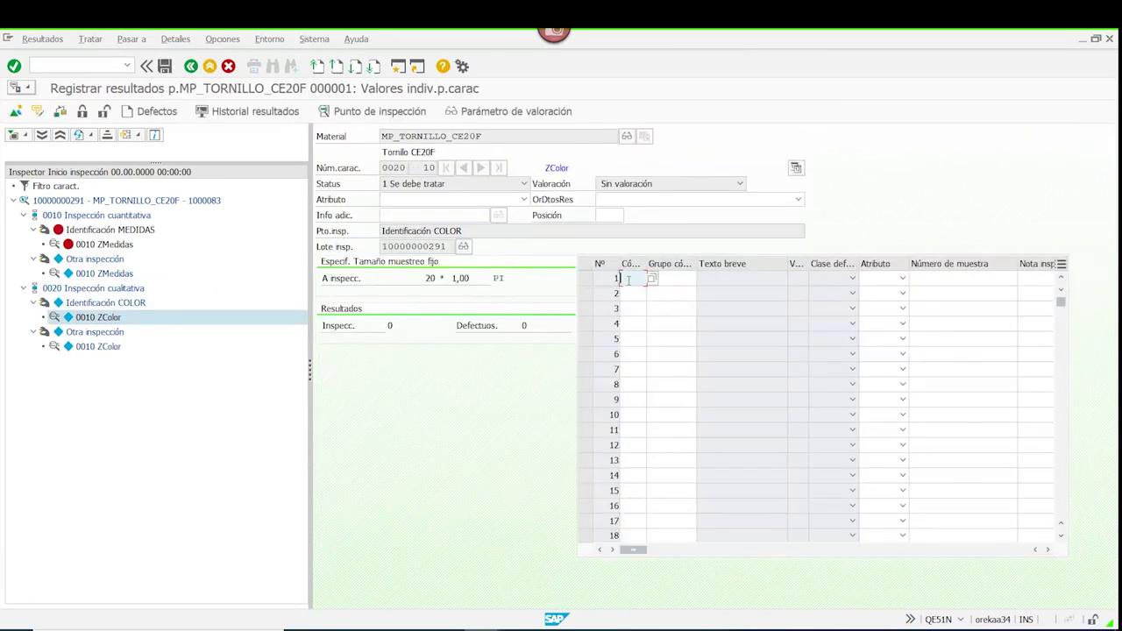
- Record the ZColor codes 9 for samples 1 to 5, 8 for sample 6 and 7 for sample 7
left_click(628, 279)
type("9")
key("Return")
type("9")
key("Return")
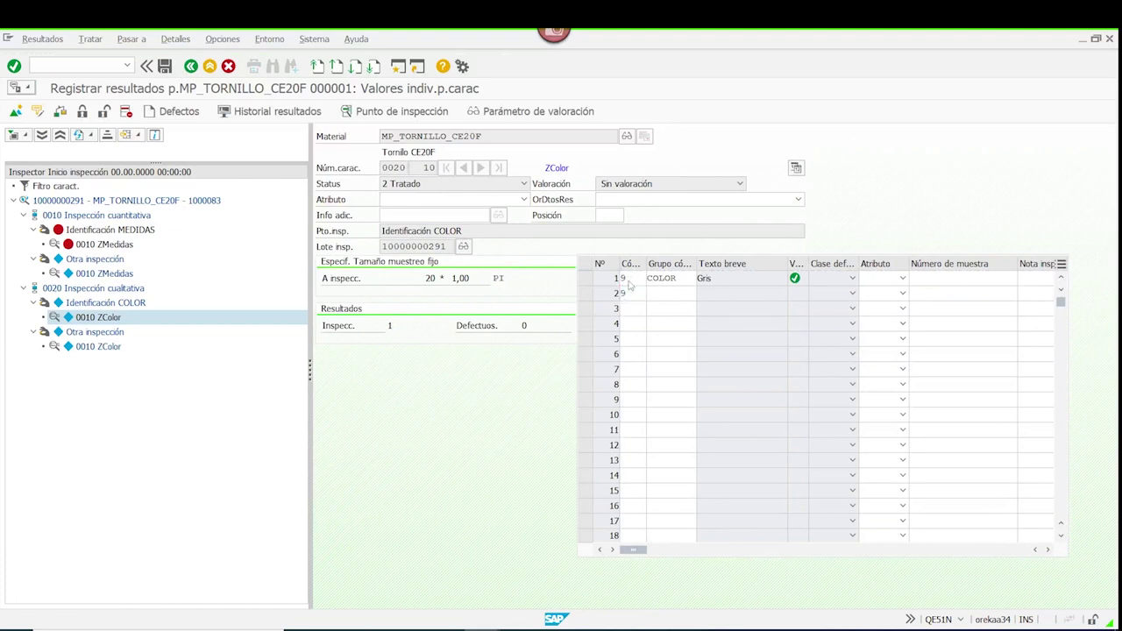
type("9")
key("Return")
type("9")
key("Return")
type("9")
key("Return")
type("8")
key("Return")
type("7")
key("Return")
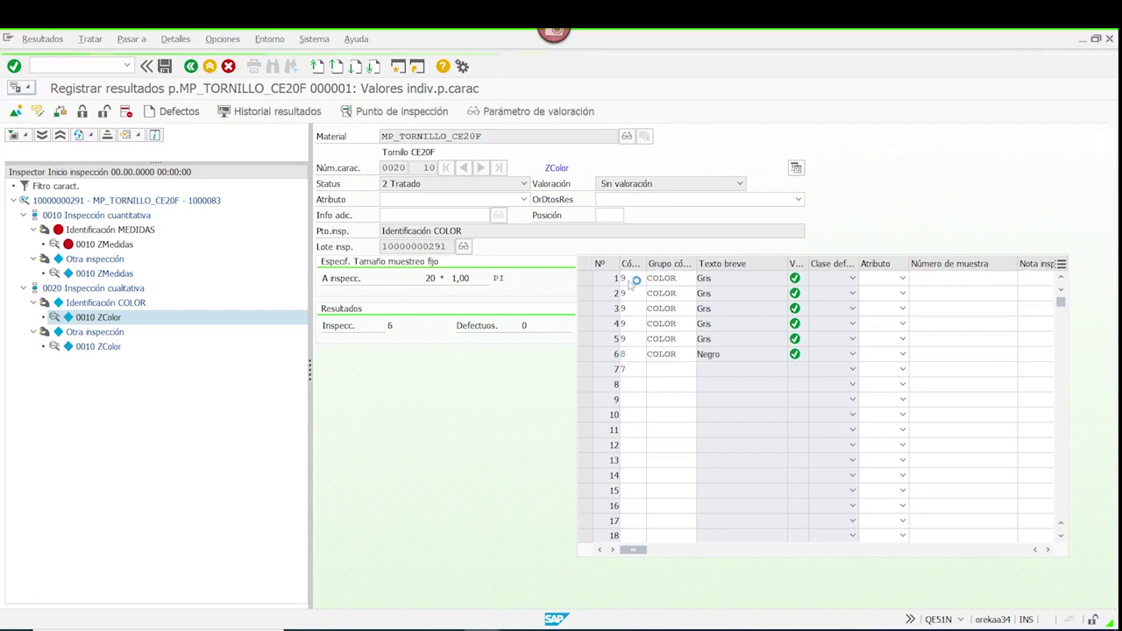
- Record the ZColor code 9 for samples 8 to 15
type("9")
key("Return")
type("9")
key("Return")
type("9")
key("Return")
type("9")
key("Return")
type("9")
key("Return")
type("9")
key("Return")
type("9")
key("Return")
type("9")
key("Return")
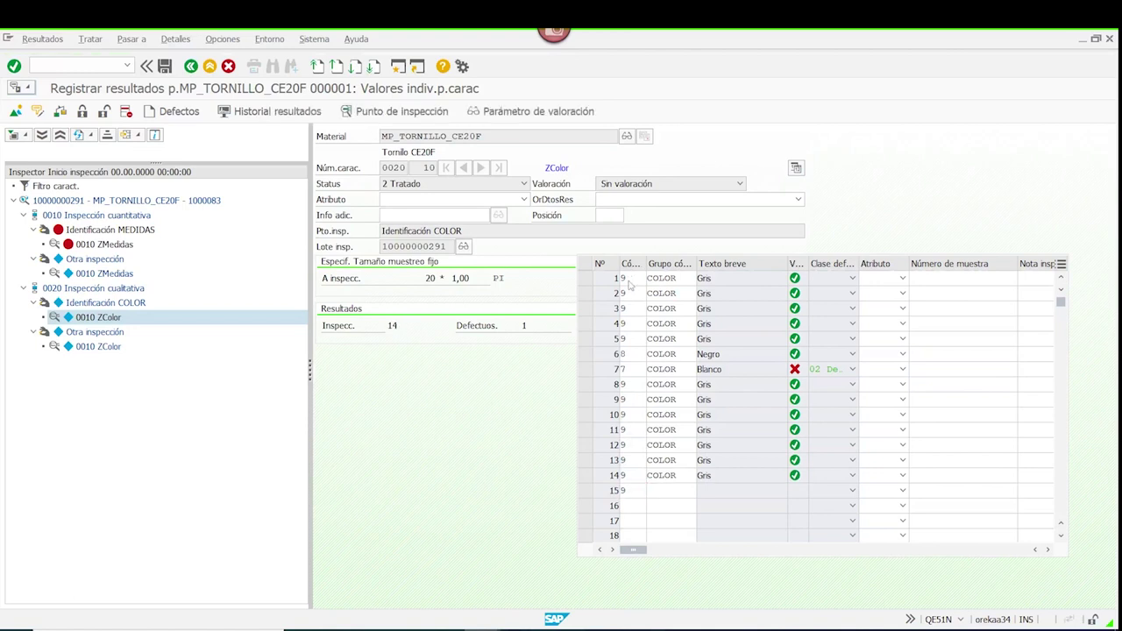
- Record the ZColor codes 8 for sample 16, 9 for samples 17 to 19 and 8 for sample 20
type("8")
key("Return")
type("9")
key("Return")
type("9")
key("Return")
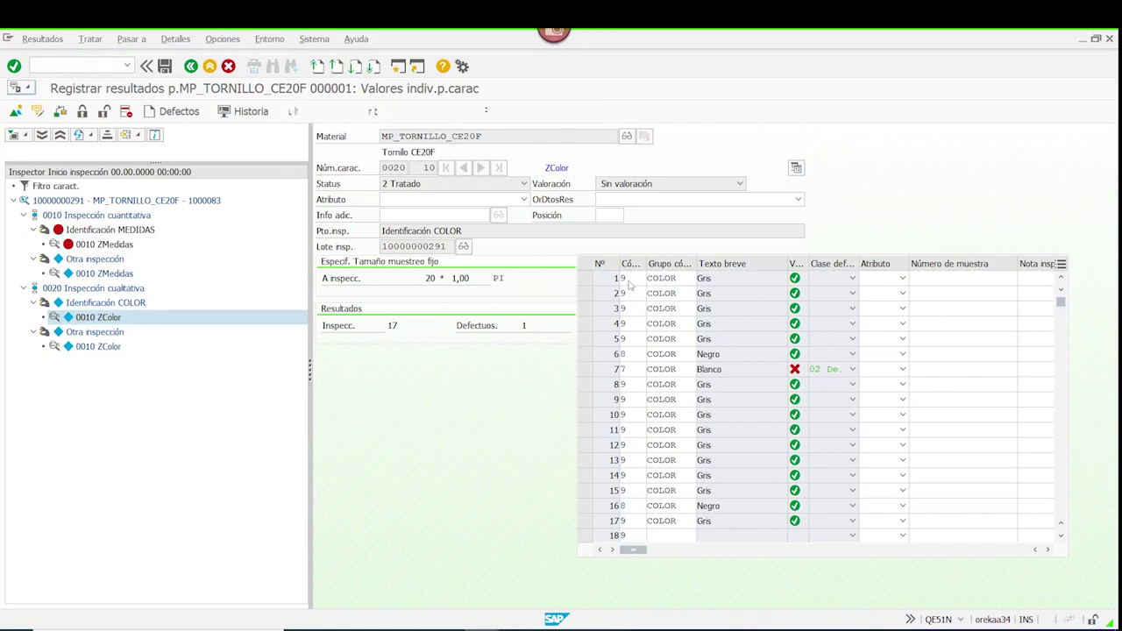
type("9")
key("Return")
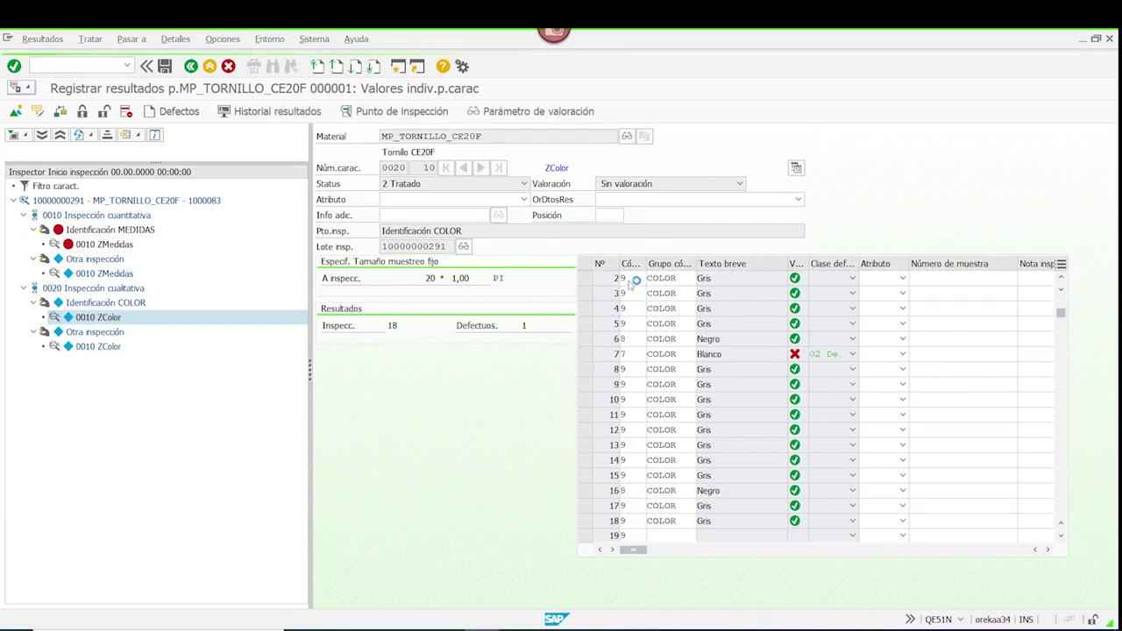
key("Return")
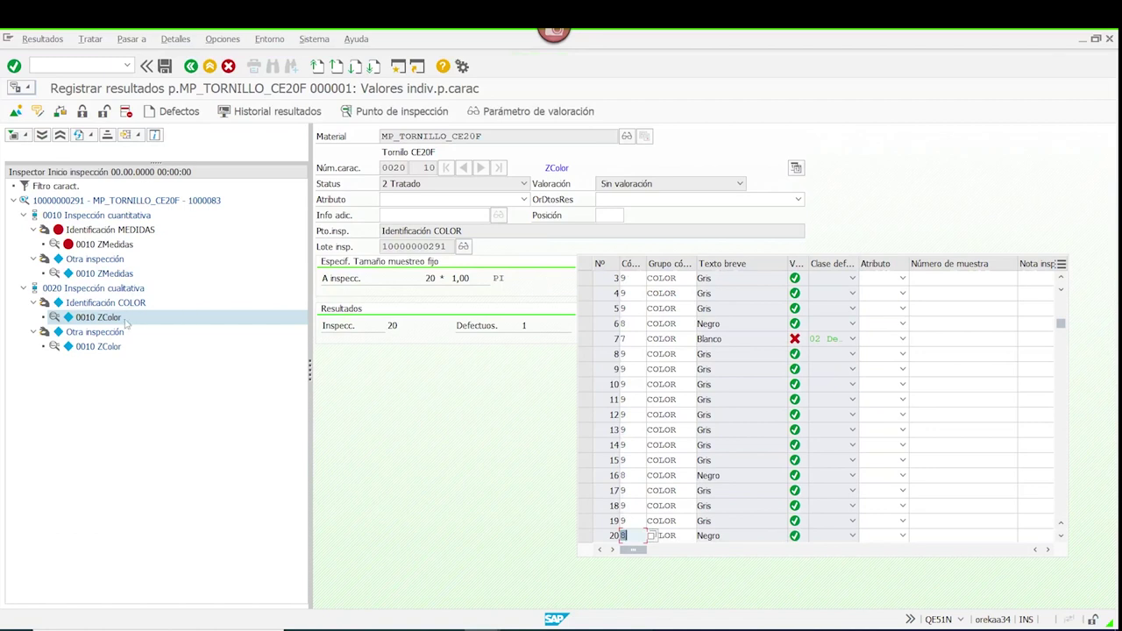
- Close the ZColor characteristic of the COLOR inspection point from its detail view and save the results for operation 0020
left_click(105, 302)
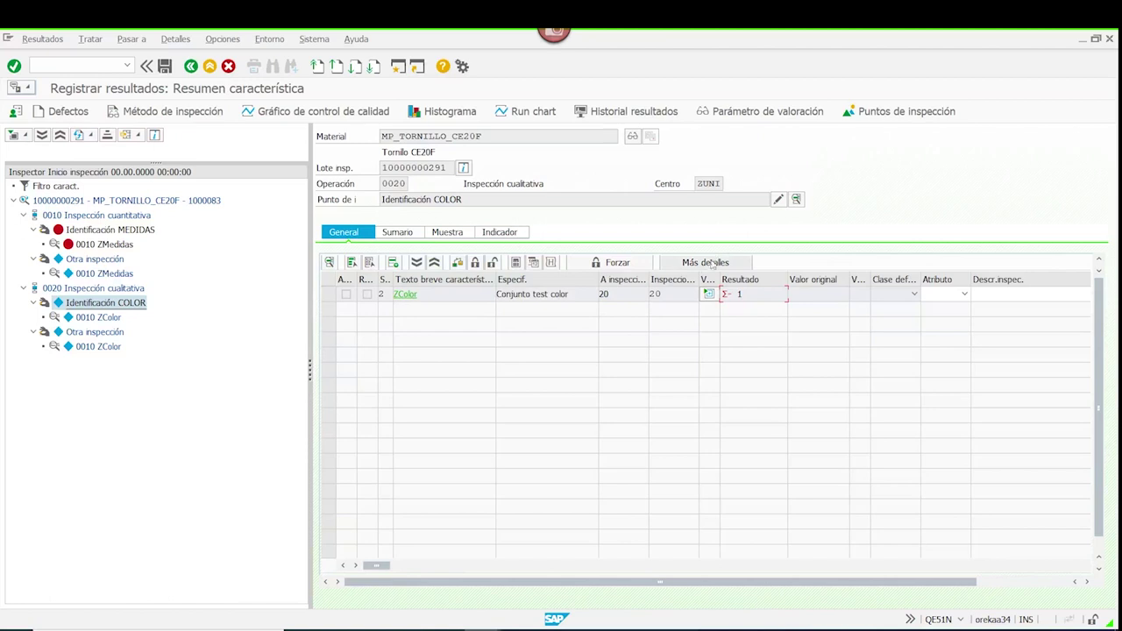
left_click(707, 263)
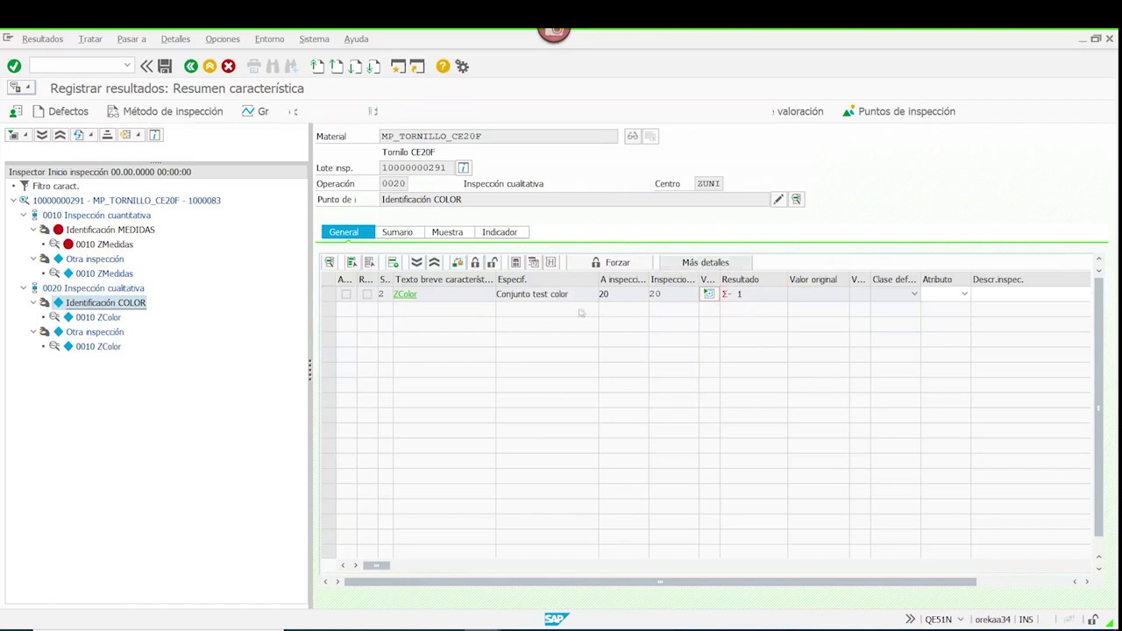
left_click(221, 455)
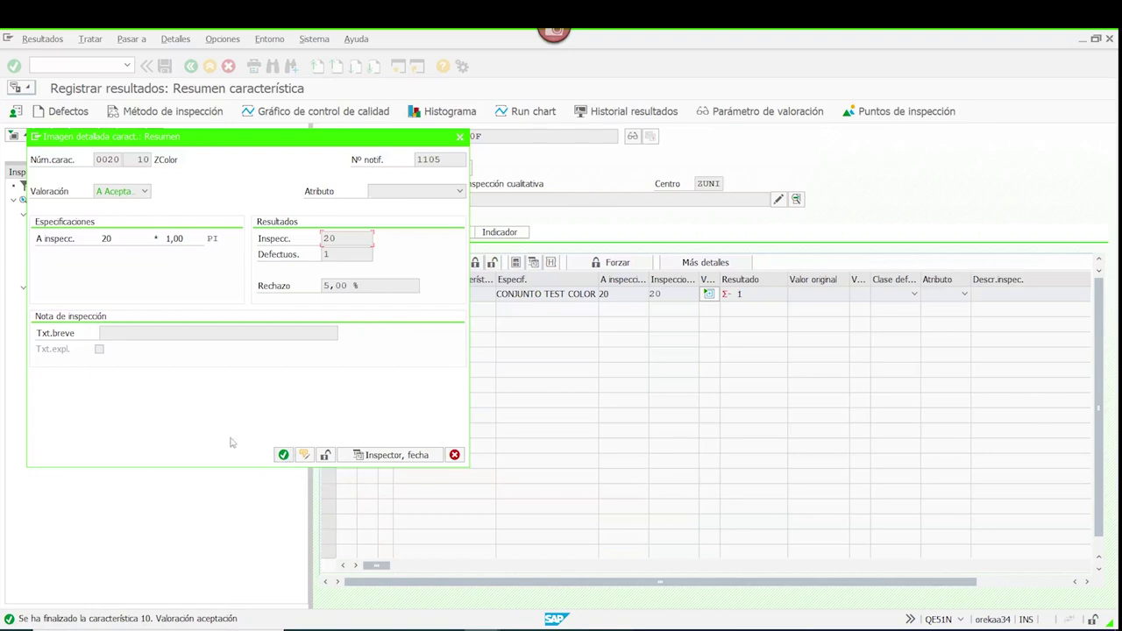
left_click(283, 455)
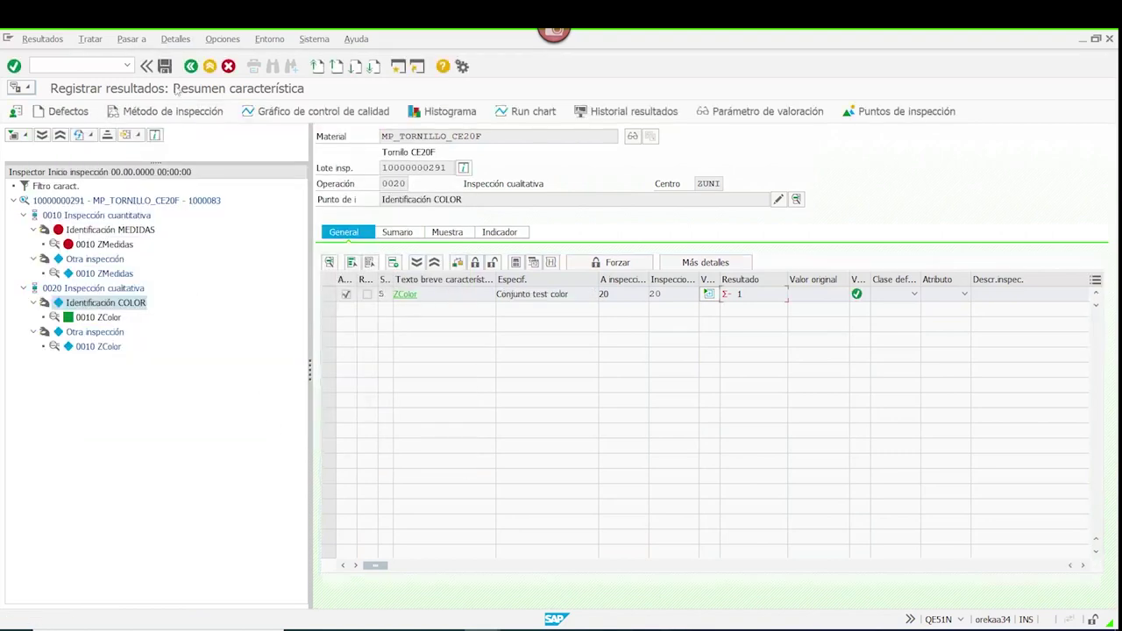
left_click(165, 67)
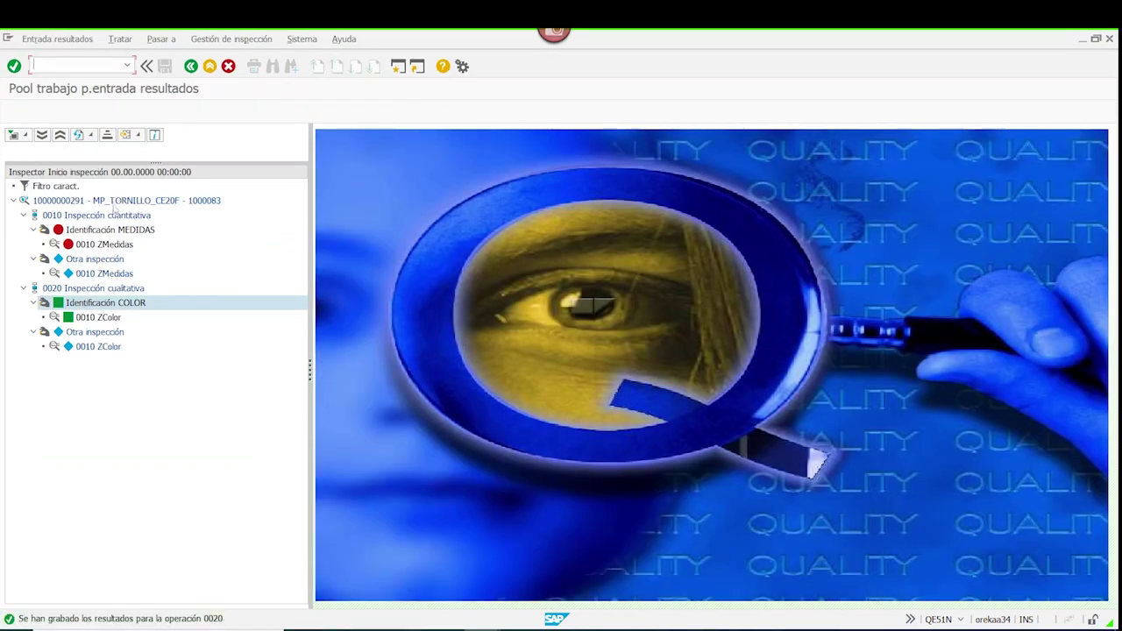
- Open the usage decision for the MP_TORNILLO_CE20F inspection lot and list all of its characteristics
left_click(116, 203)
double_click(117, 203)
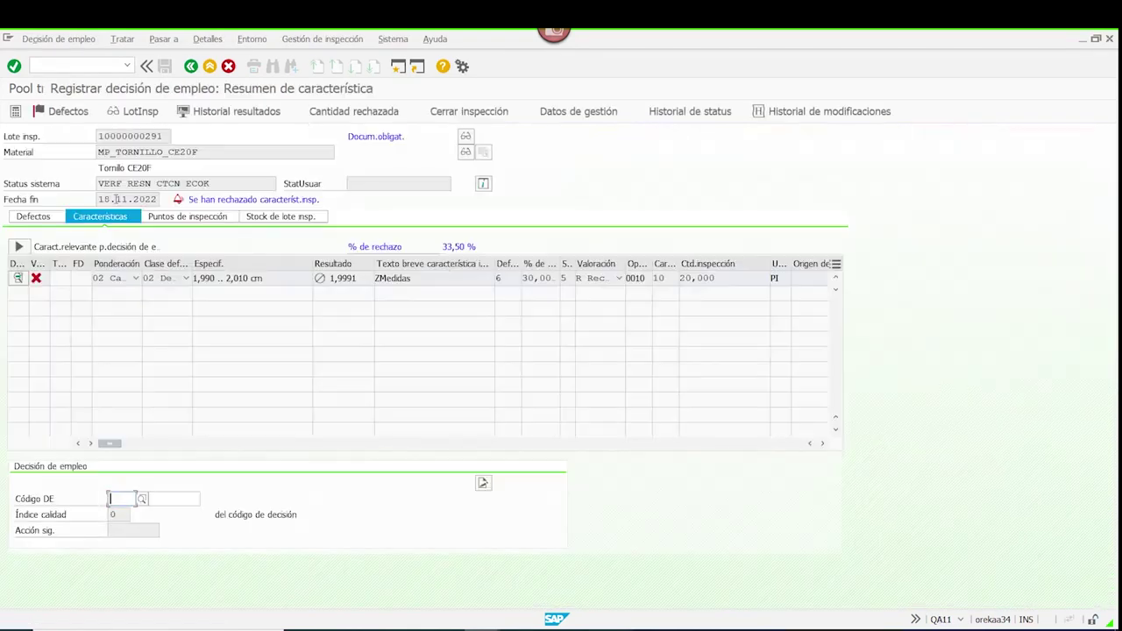
left_click(18, 248)
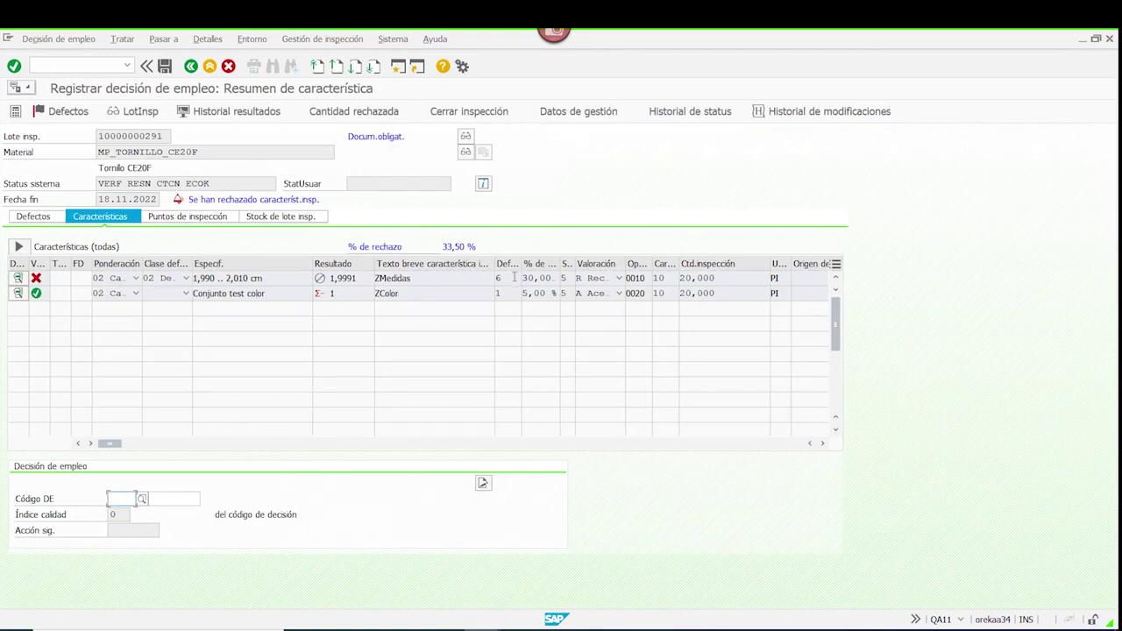
- Assign the usage decision code R (Rechazo) to the inspection lot and save it to reach the stock posting
left_click(143, 503)
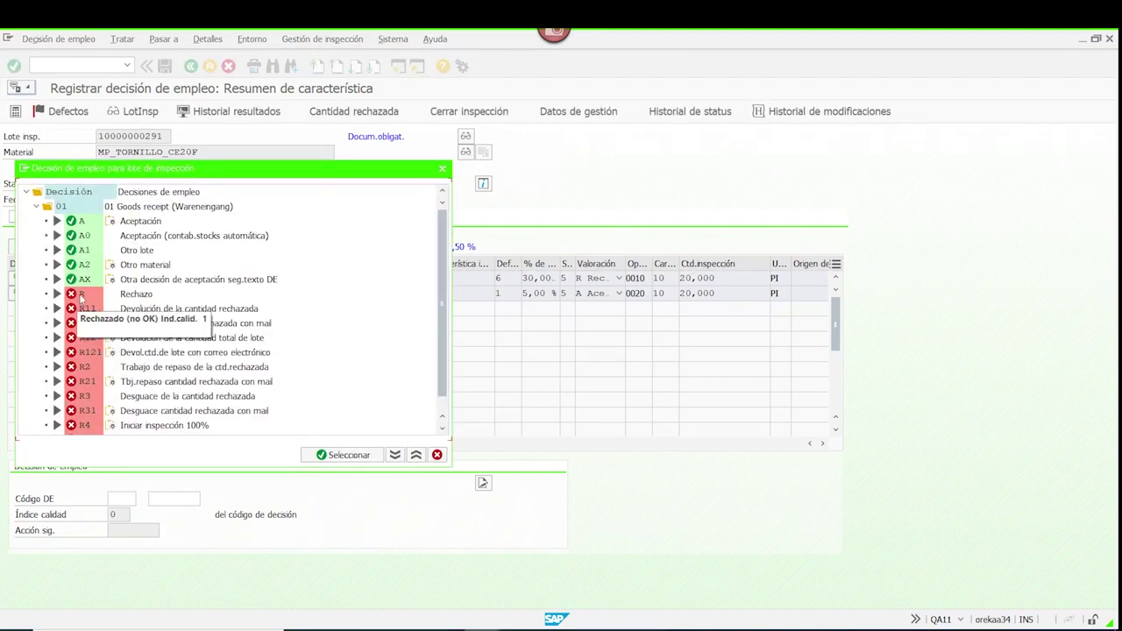
left_click(82, 297)
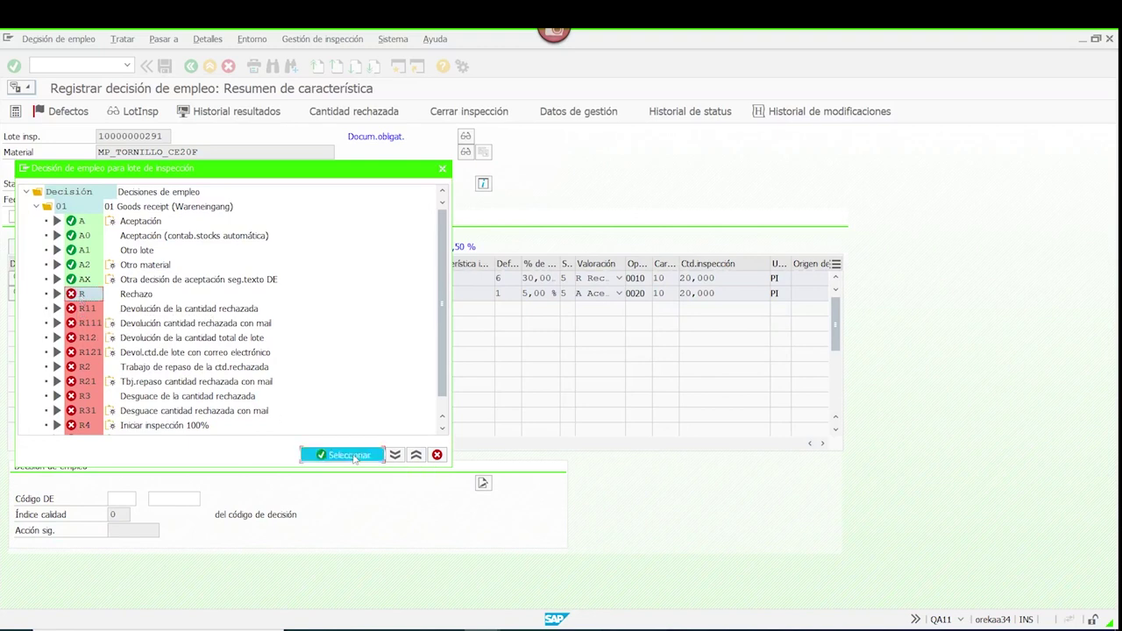
left_click(350, 455)
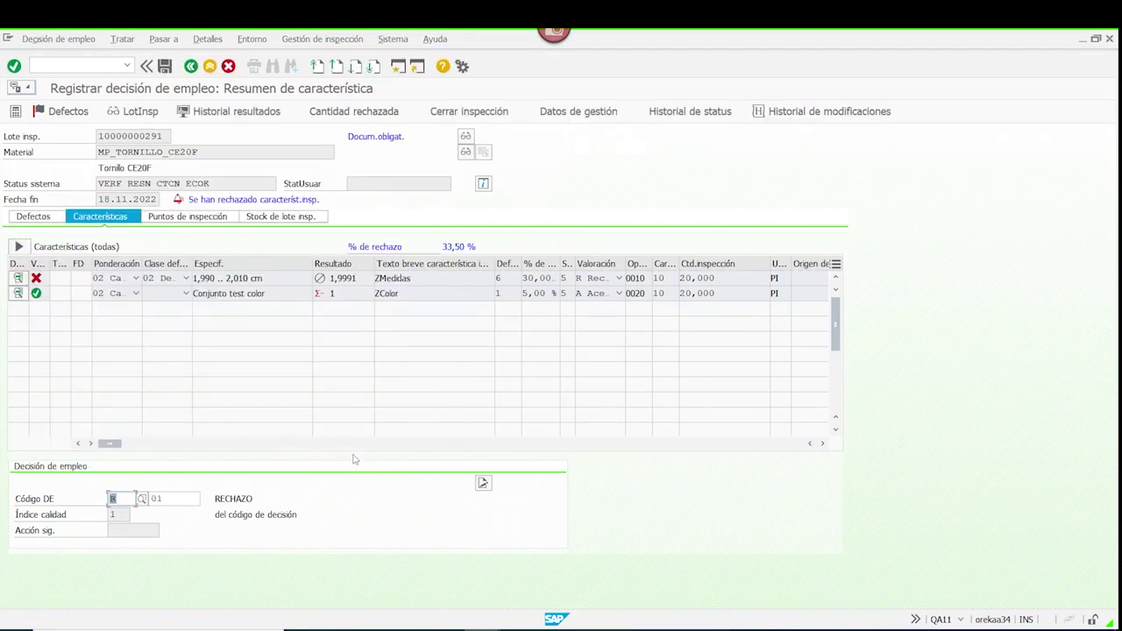
left_click(166, 67)
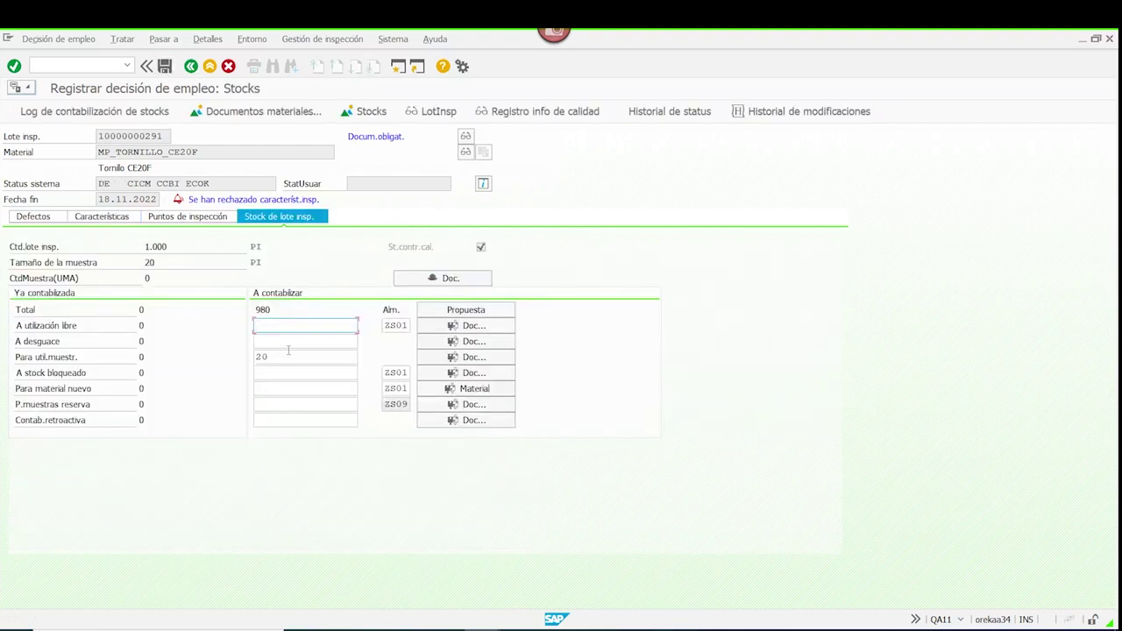
- Clear the sample usage quantity and post 1000 pieces as Contab.retroactiva, the return to the vendor
double_click(288, 357)
key("BackSpace")
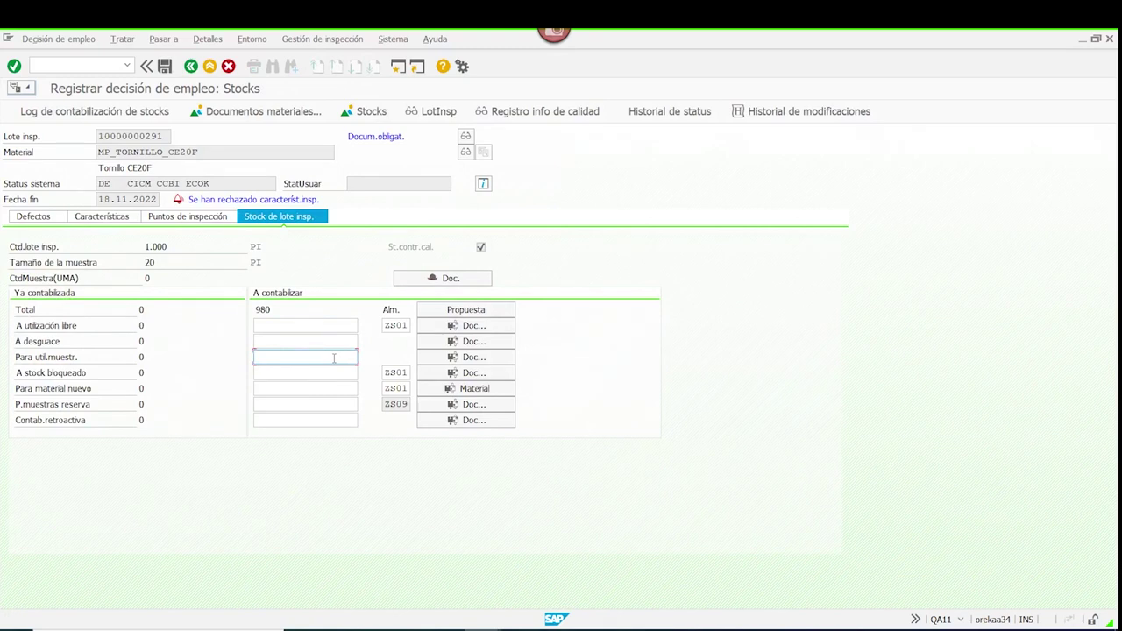
left_click(268, 420)
type("1")
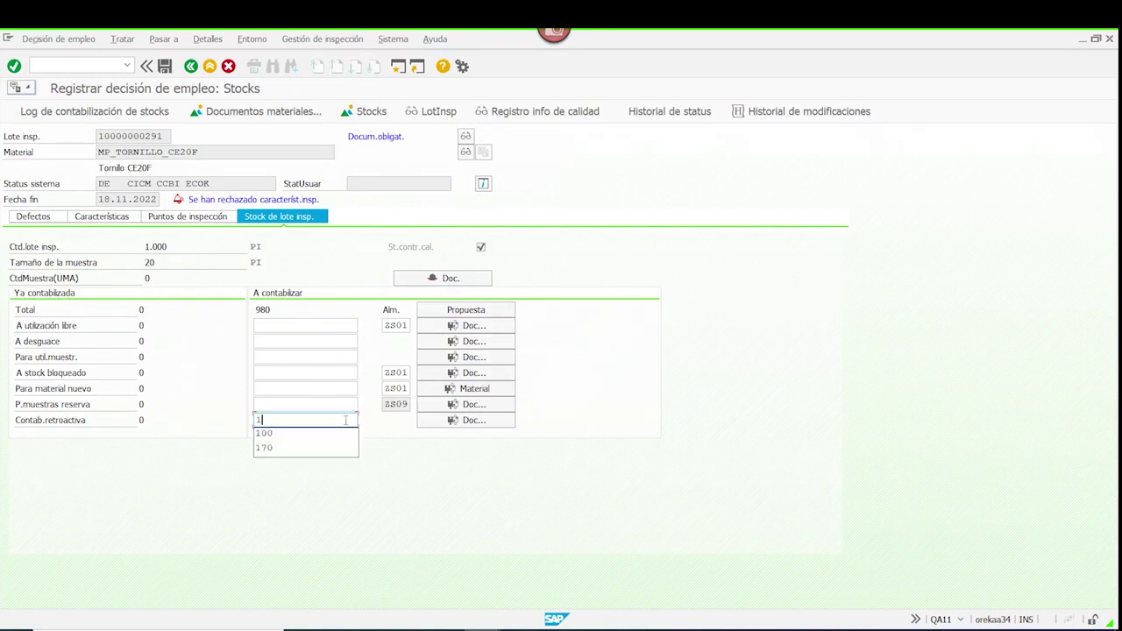
type("000")
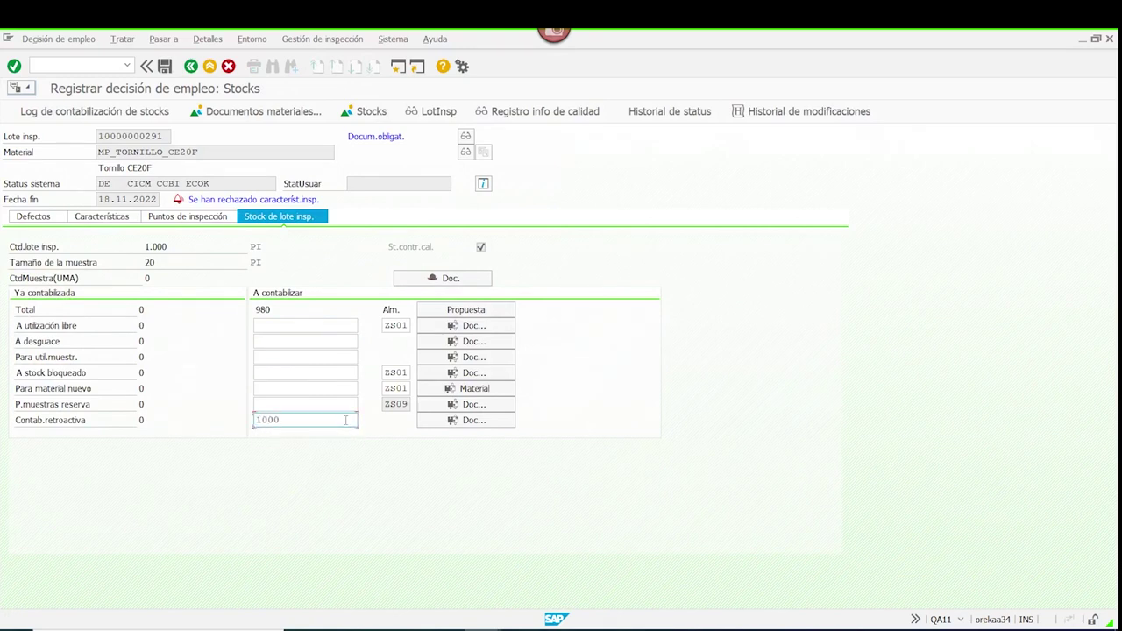
key("Return")
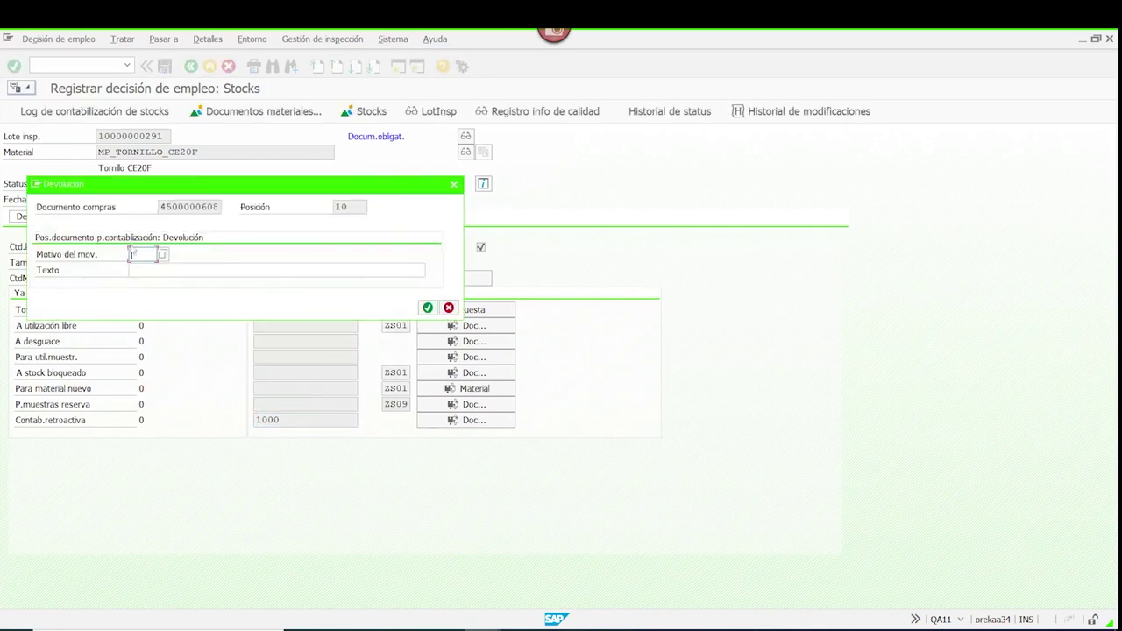
- Confirm the return with movement reason 0001 (Calidad deficiente) and leave the results worklist
left_click(162, 255)
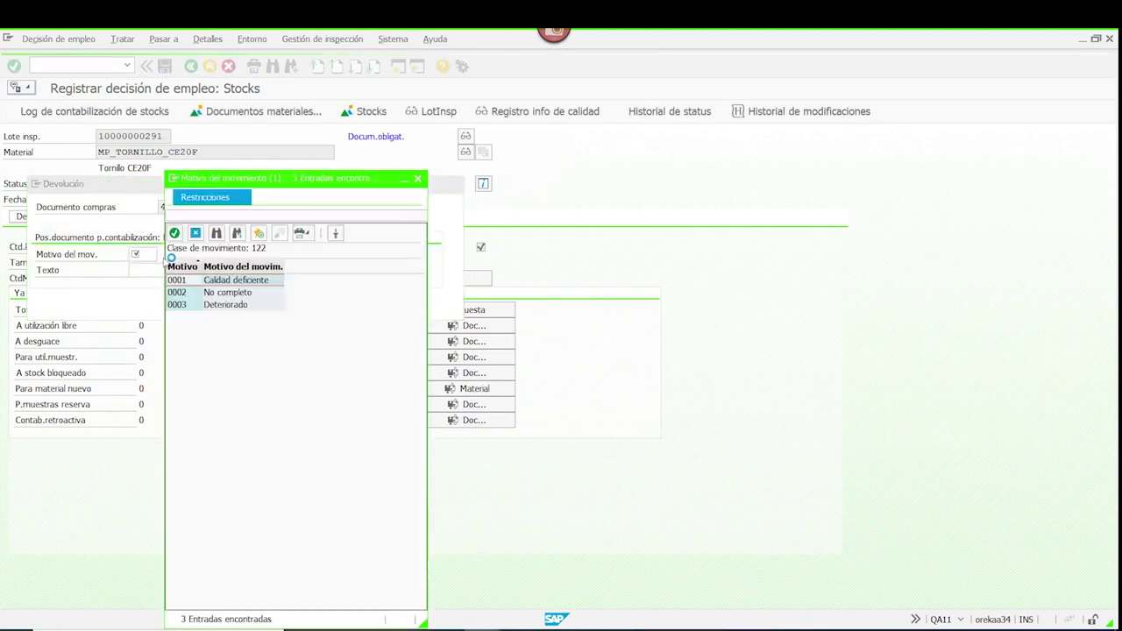
double_click(176, 279)
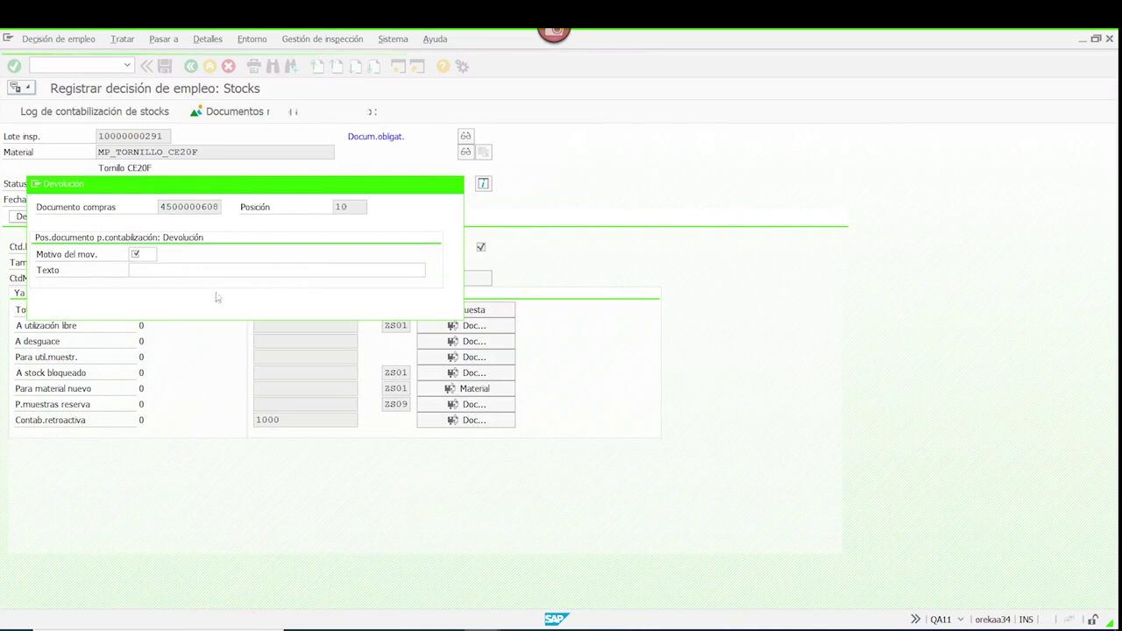
left_click(427, 307)
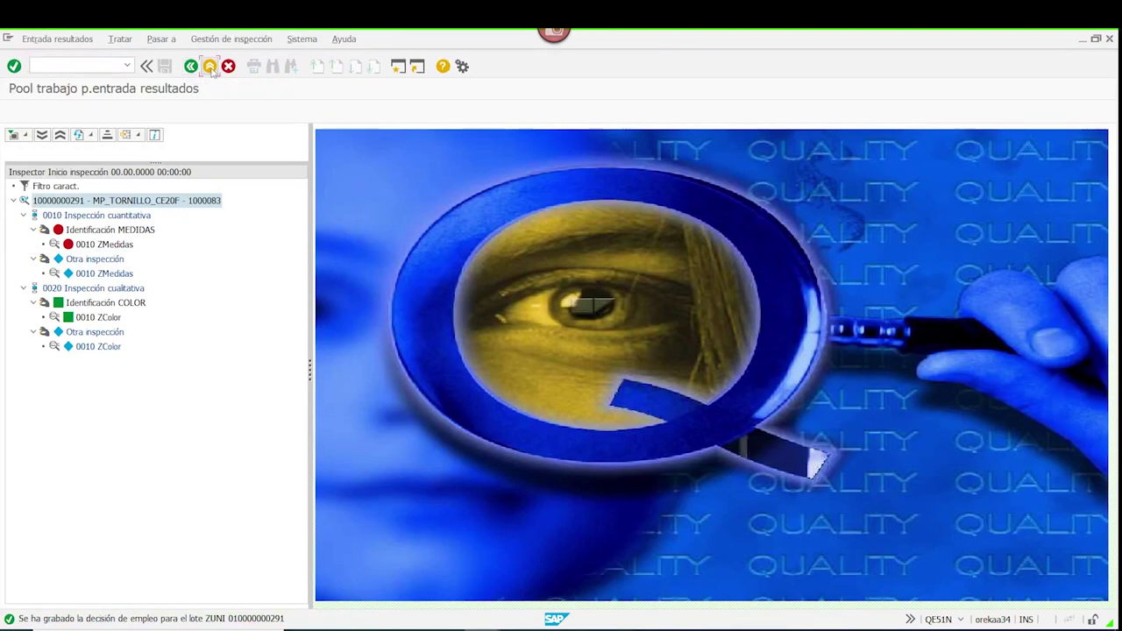
left_click(211, 66)
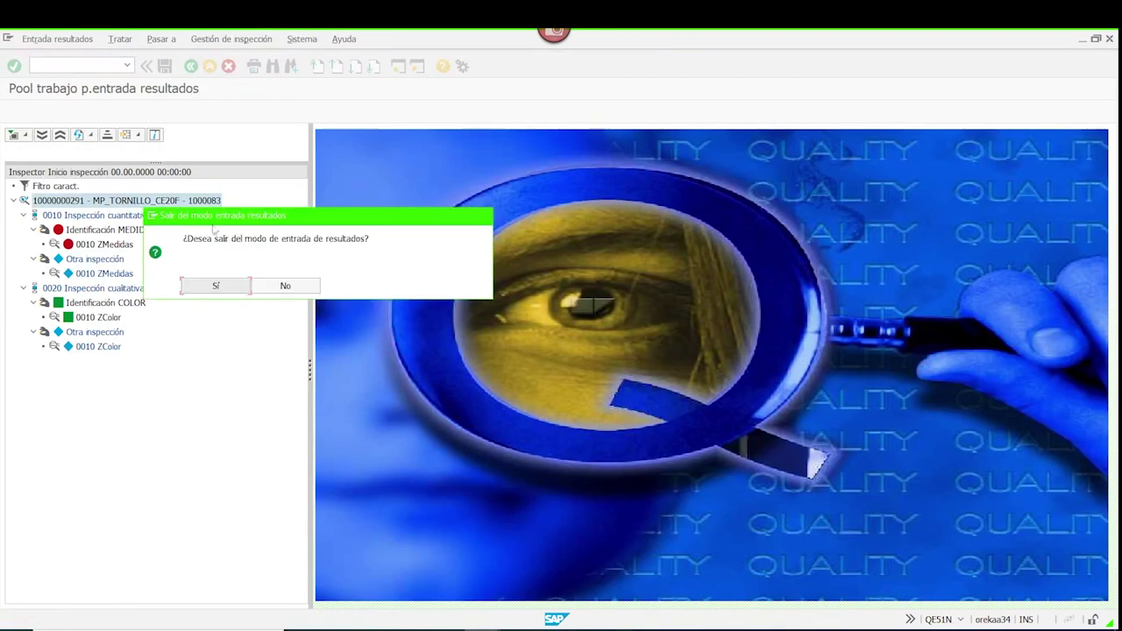
left_click(224, 287)
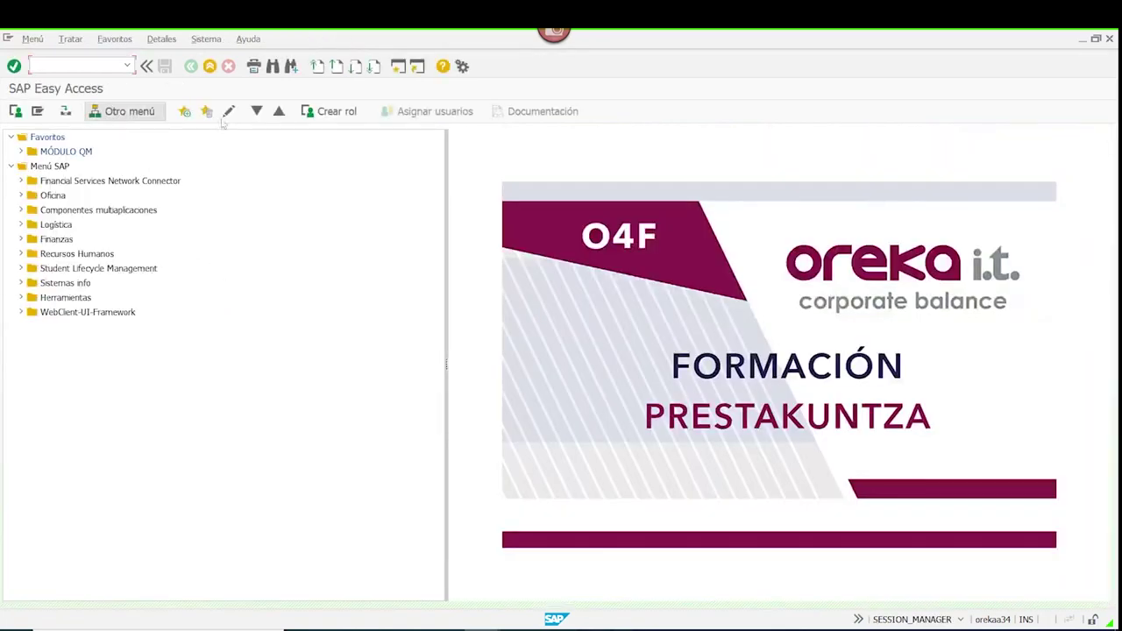
- Display the purchase order with transaction ME23N and examine the order history of its screw item
type("ME23N")
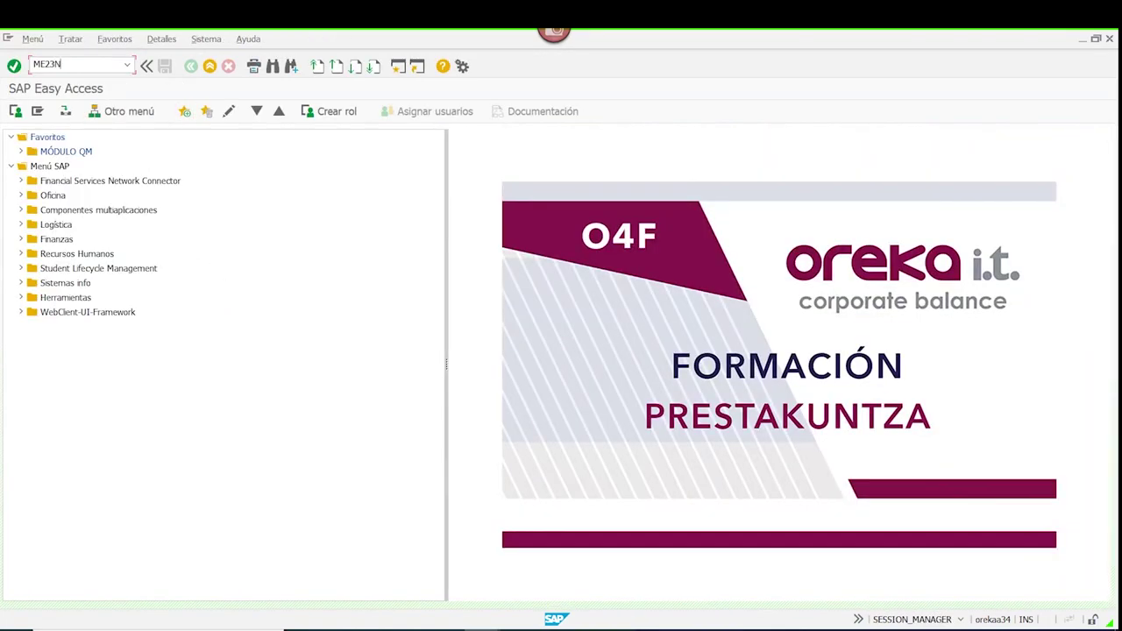
key("Return")
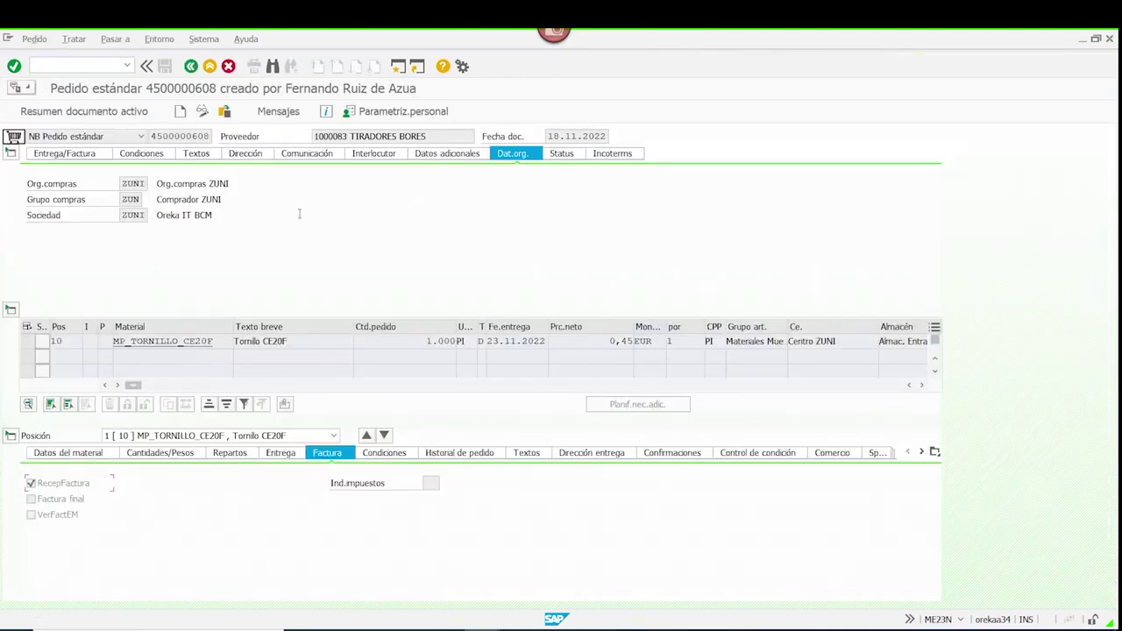
left_click(478, 452)
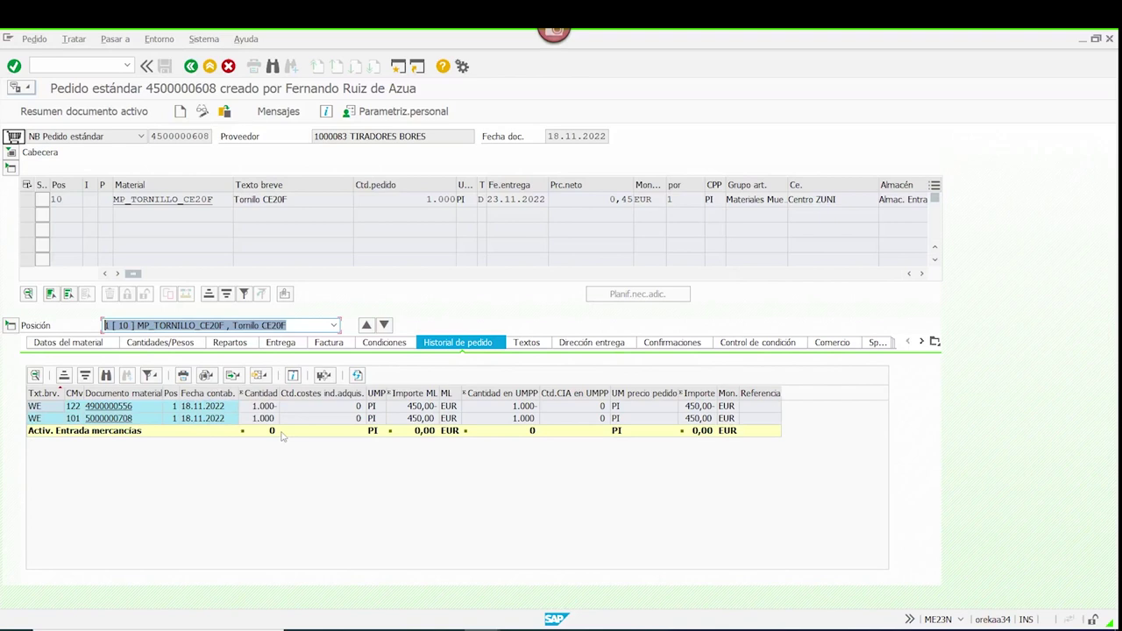
left_click(210, 67)
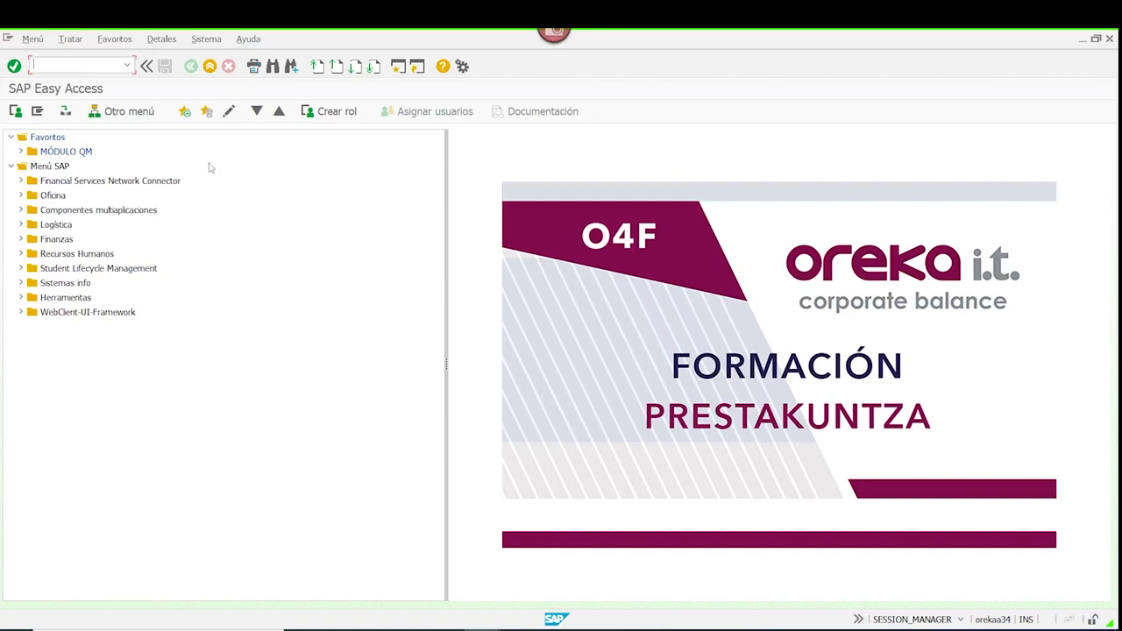
- Open the quality info record of MP_TORNILLO_CE20F for its vendor and plant ZUNI for changes with transaction QI02
type("Q")
key("Return")
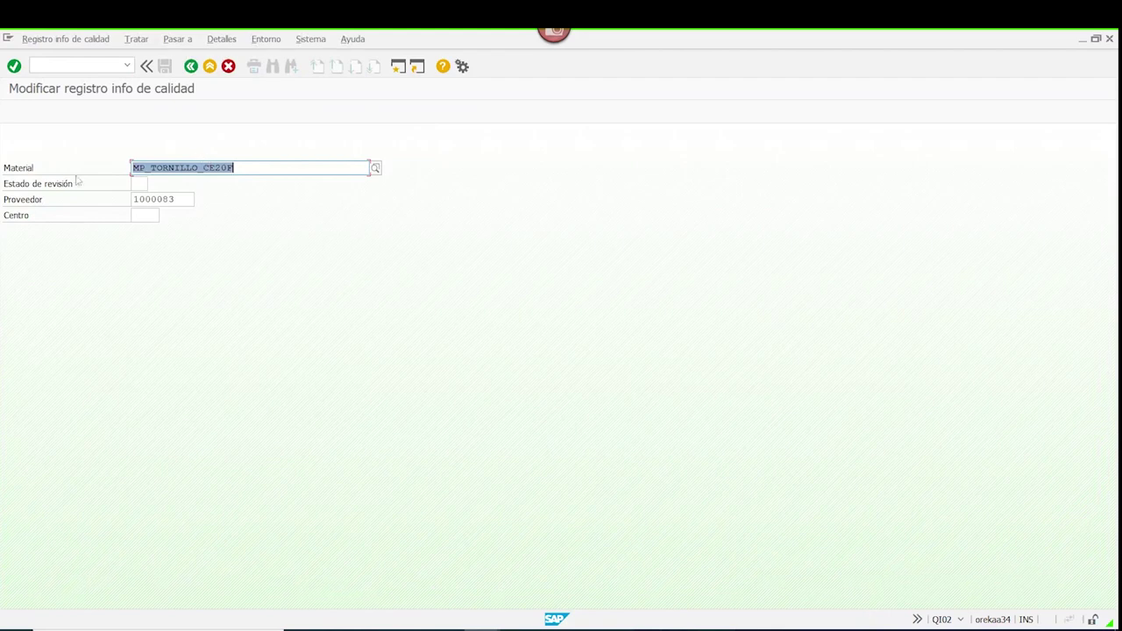
left_click(132, 185)
key("Return")
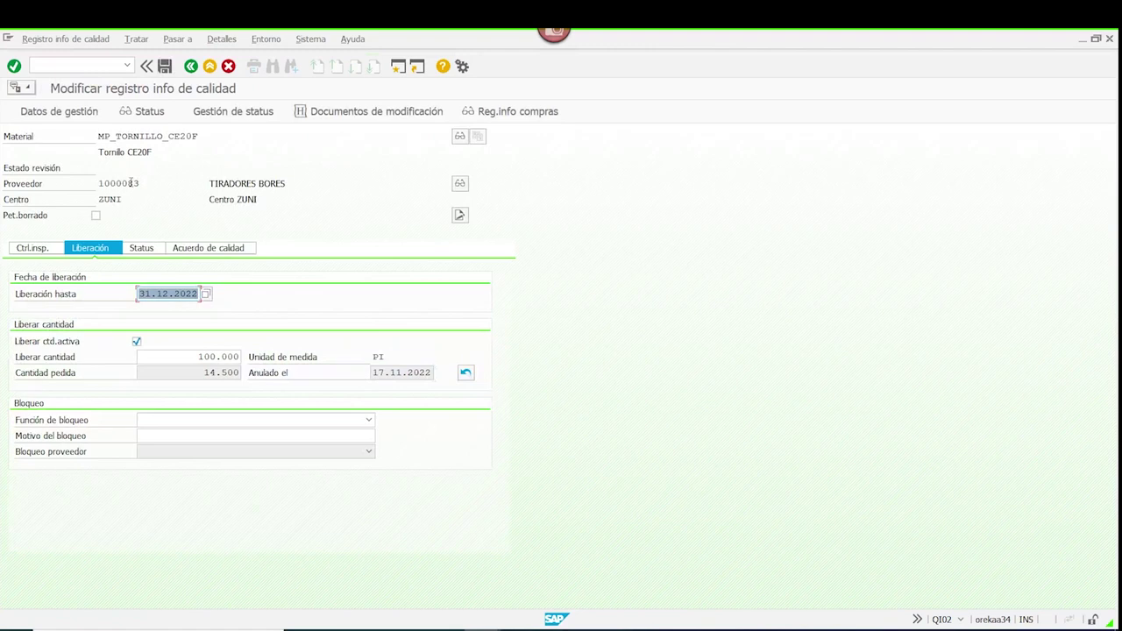
- Set the inspection control of the quality info record to X Sin inspección, save it and leave the transaction
left_click(34, 248)
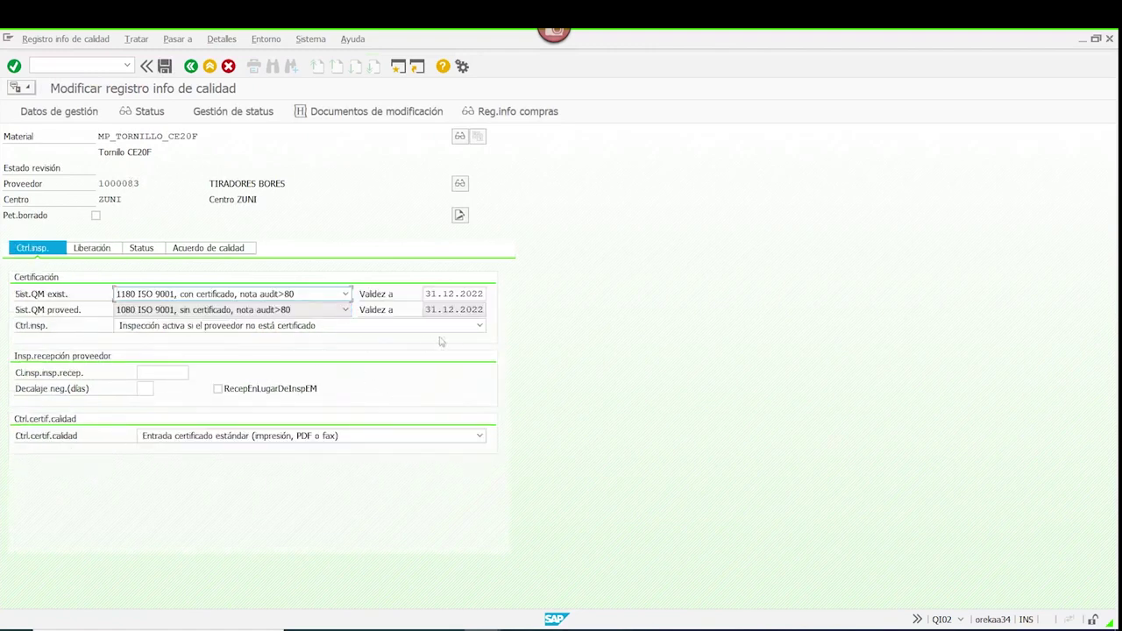
left_click(479, 325)
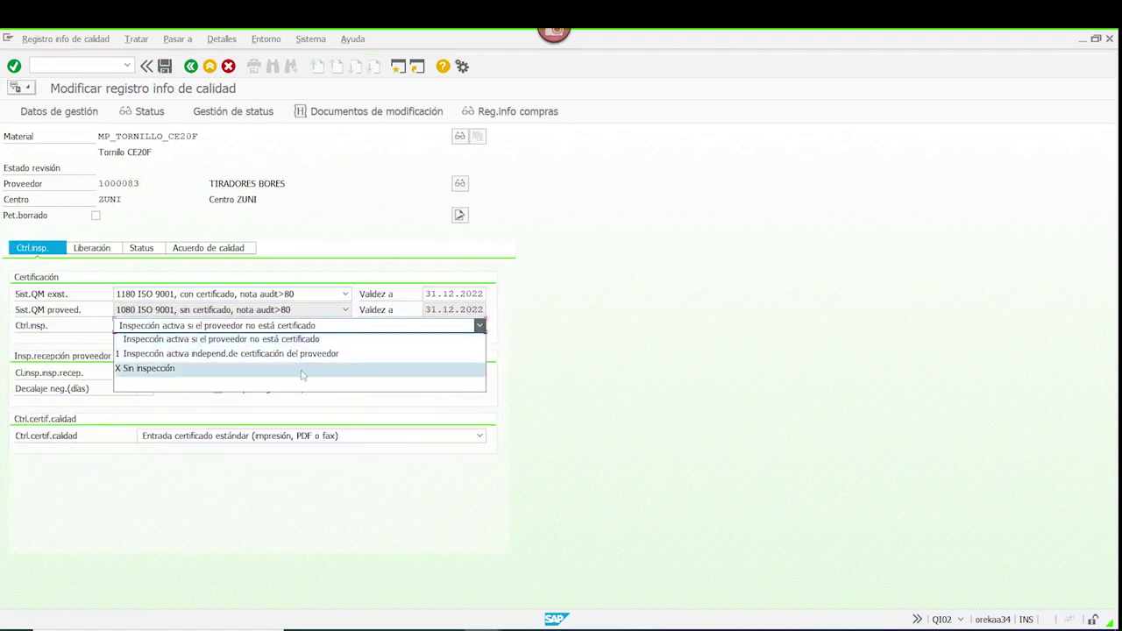
left_click(299, 369)
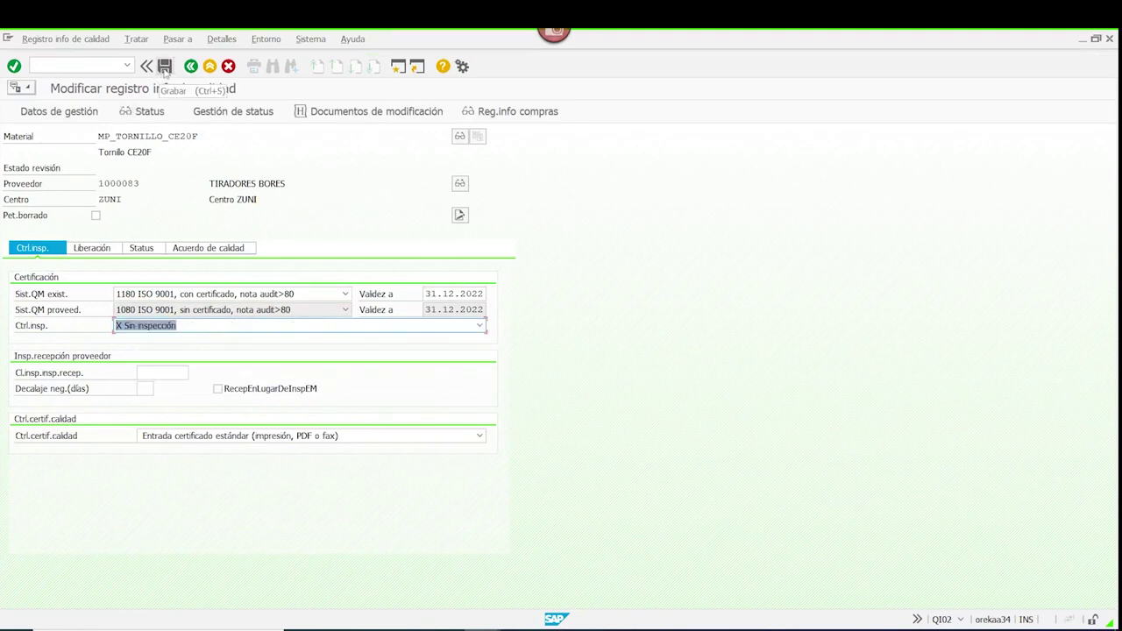
left_click(165, 66)
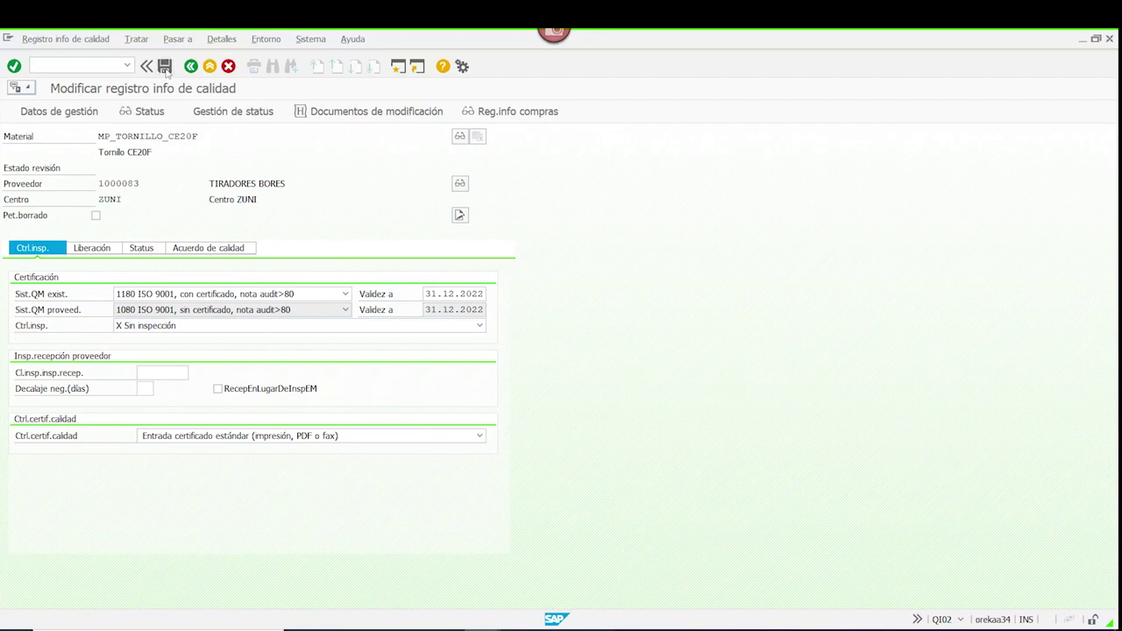
left_click(210, 66)
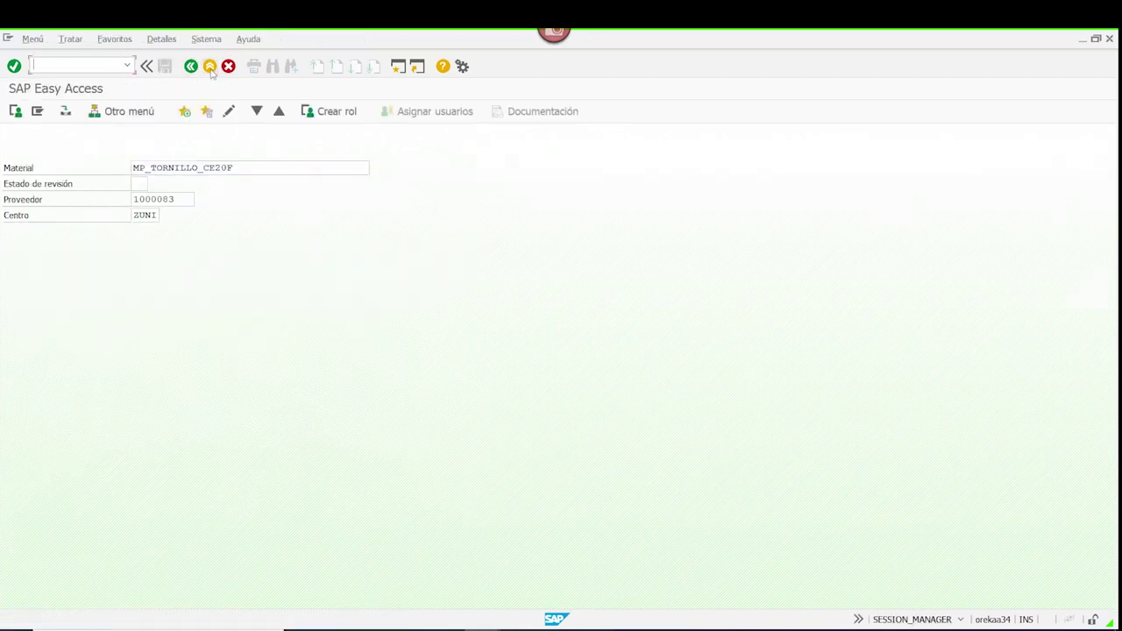
- Display the stock overview of MP_TORNILLO_CE20F in plant ZUNI with transaction MMBE and check its stock categories
type("MMBE")
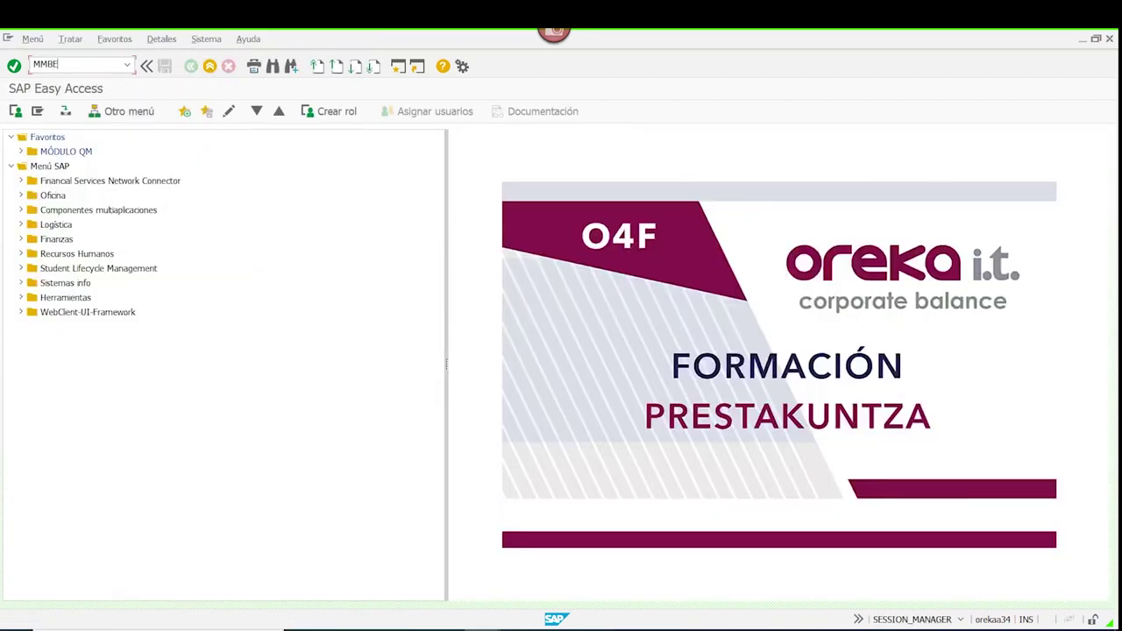
key("Return")
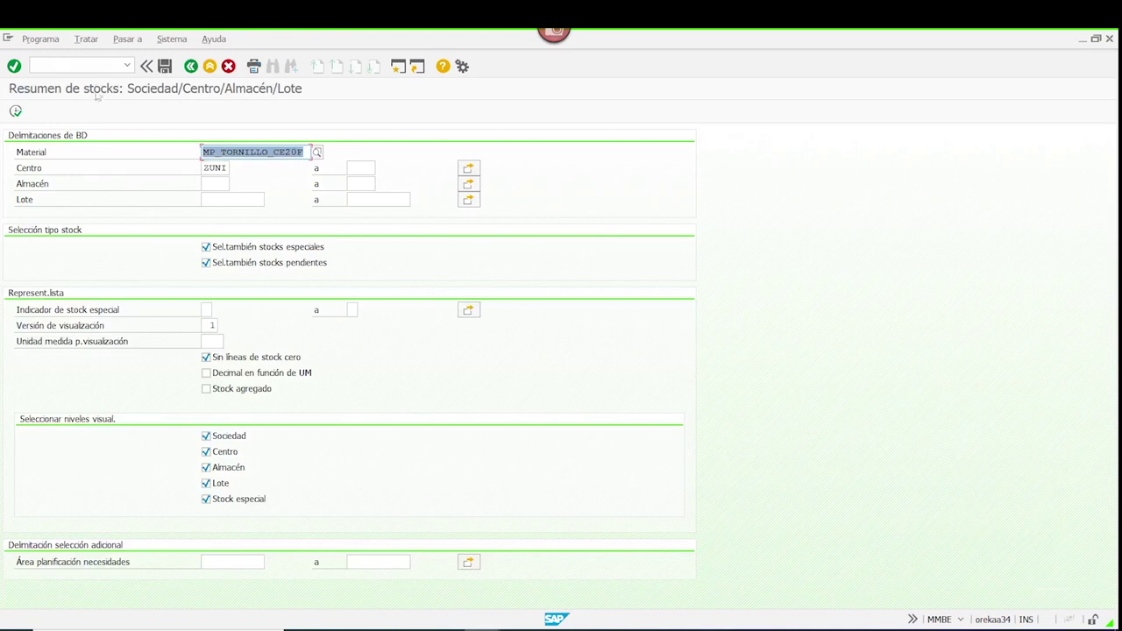
left_click(15, 112)
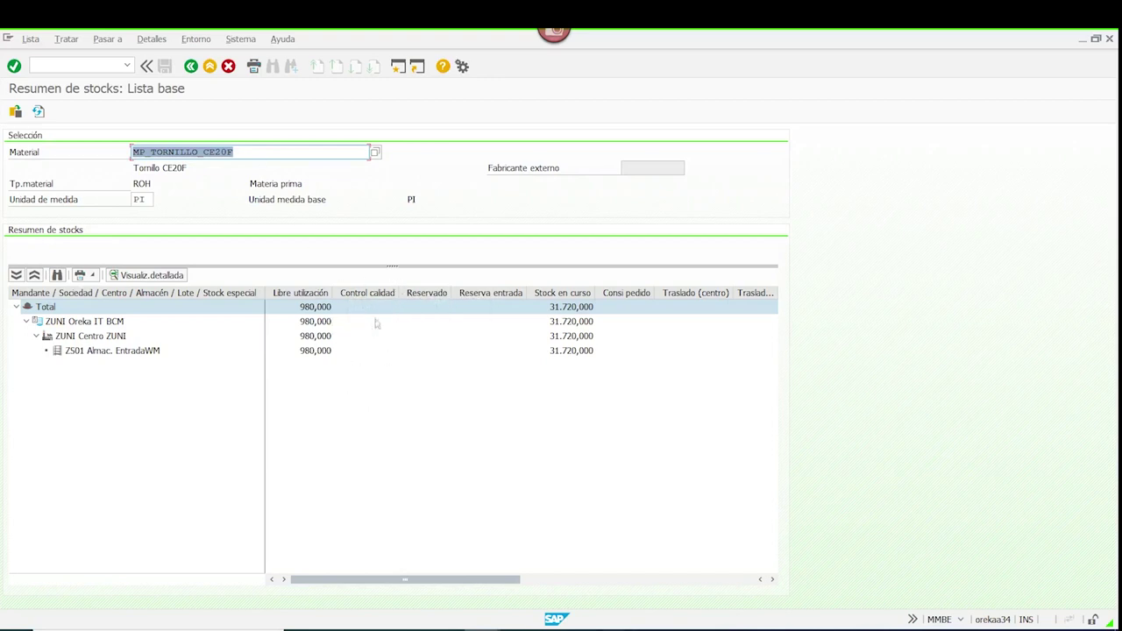
left_click(210, 67)
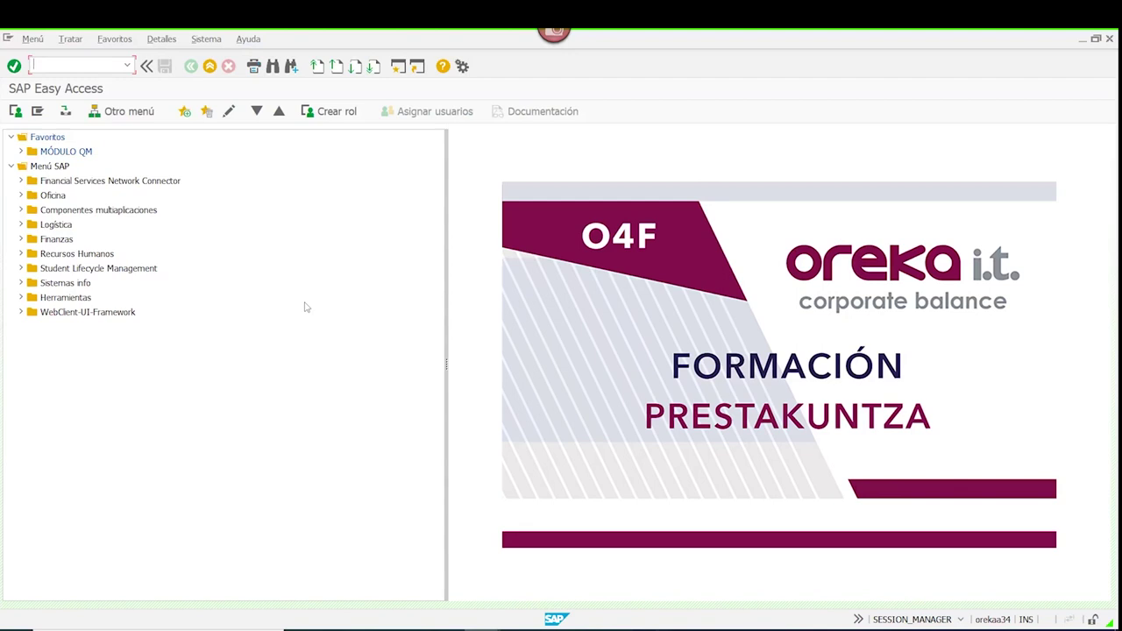
- Start a standard purchase order with transaction ME21N for the vendor TIRADORES BORES and expand its header data
type("ME21N")
key("Return")
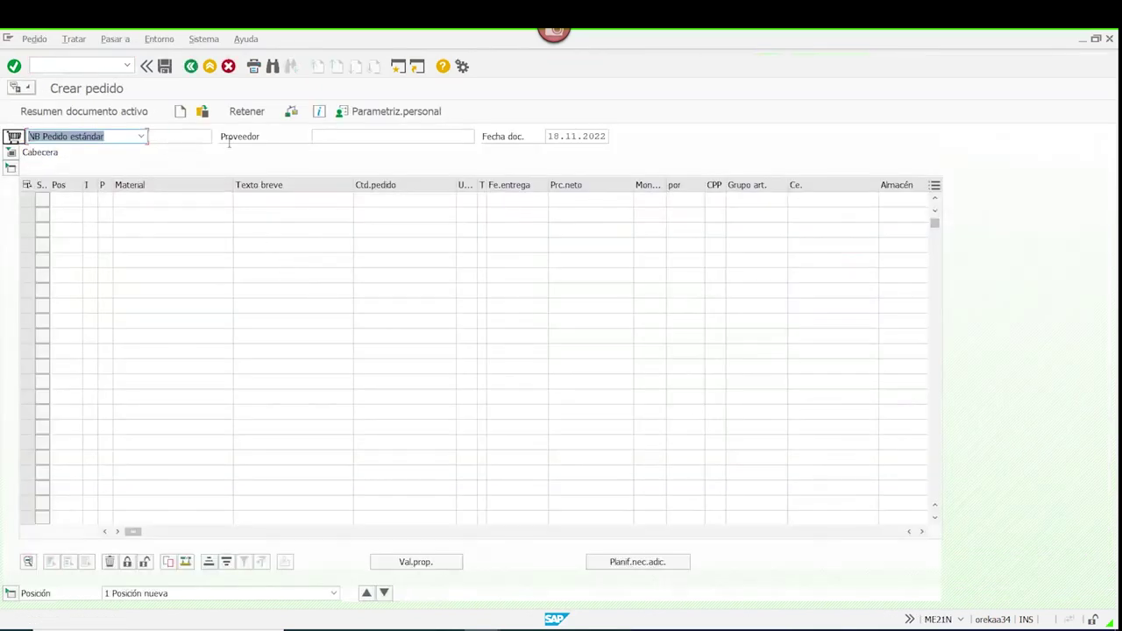
left_click(341, 137)
type("1000083")
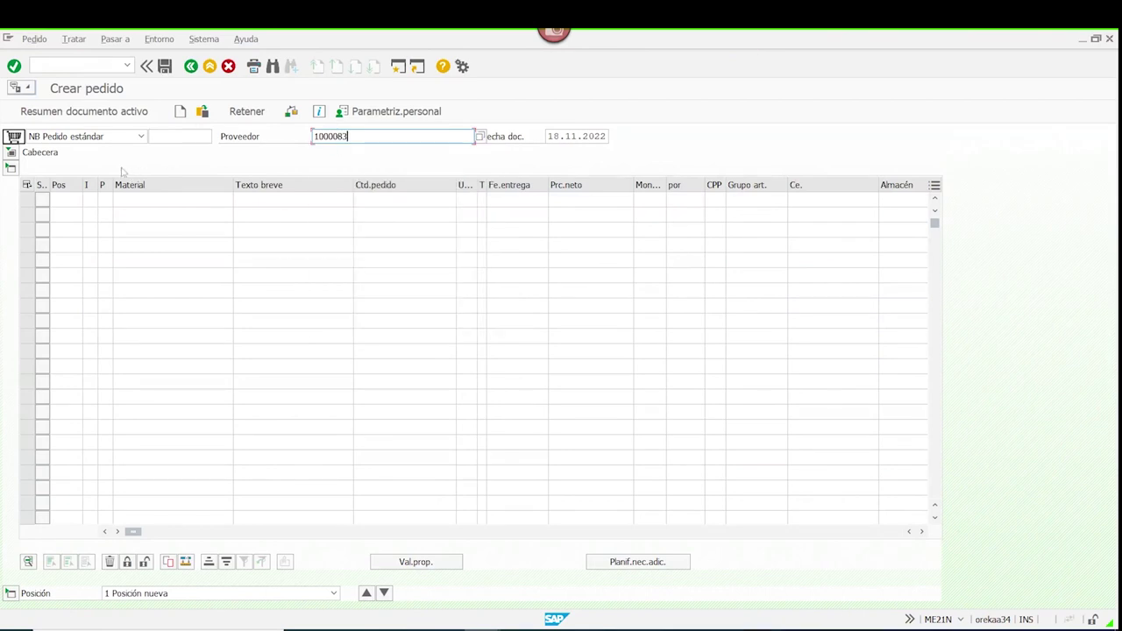
left_click(341, 150)
left_click(11, 151)
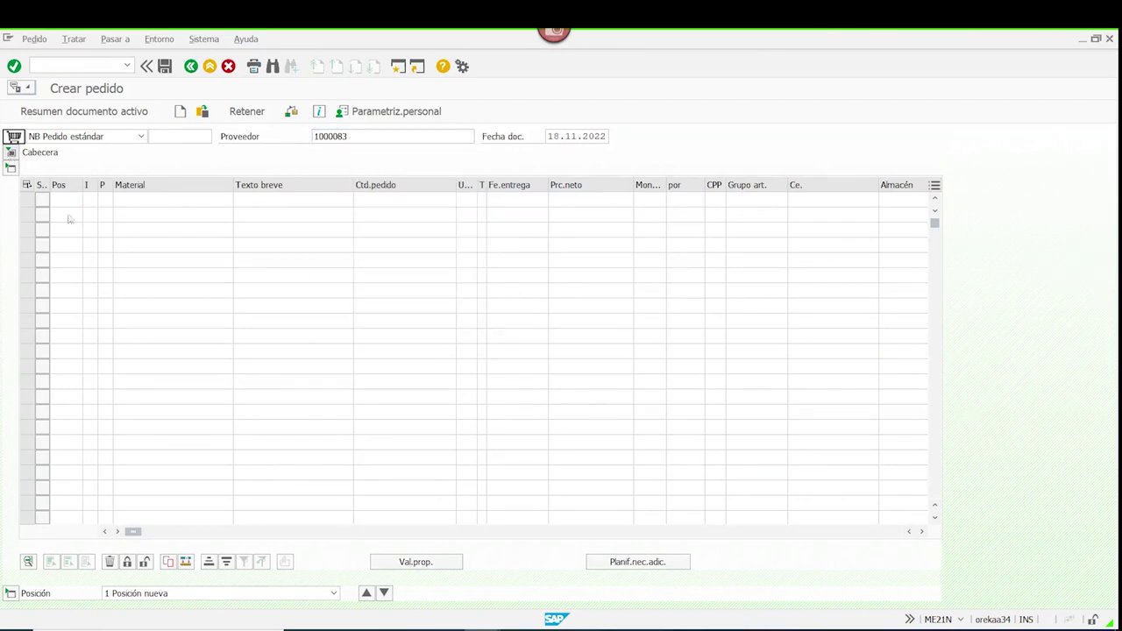
- Fill in the order's organizational data with purchasing organization ZUNI, purchasing group ZUN and company code ZUNI
type("OREKZUN")
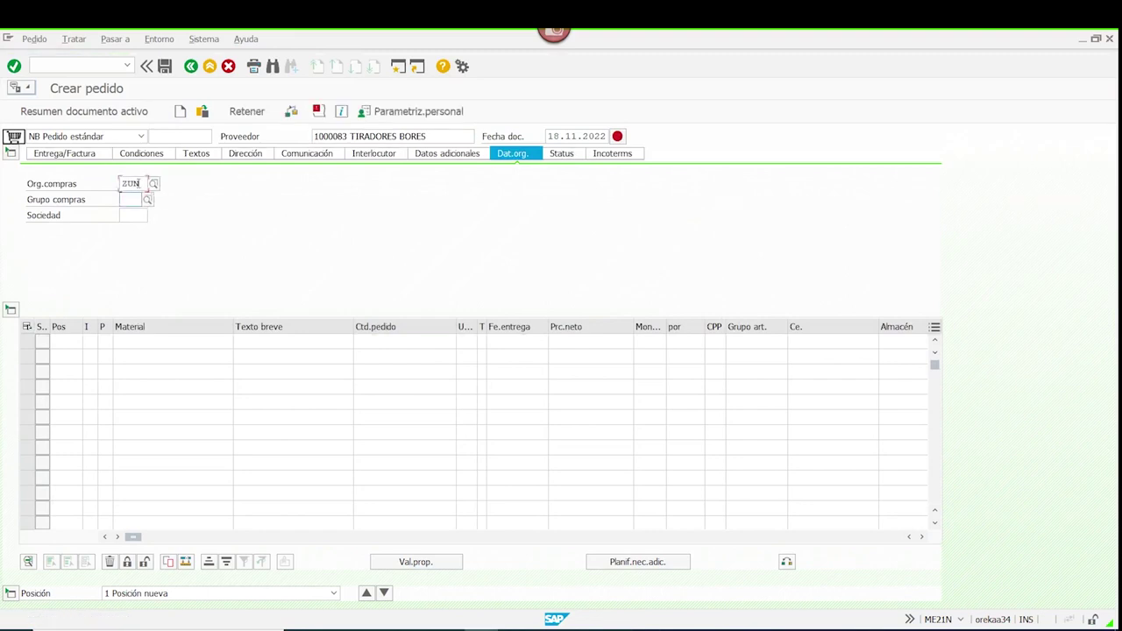
key("Tab")
type("ZUN")
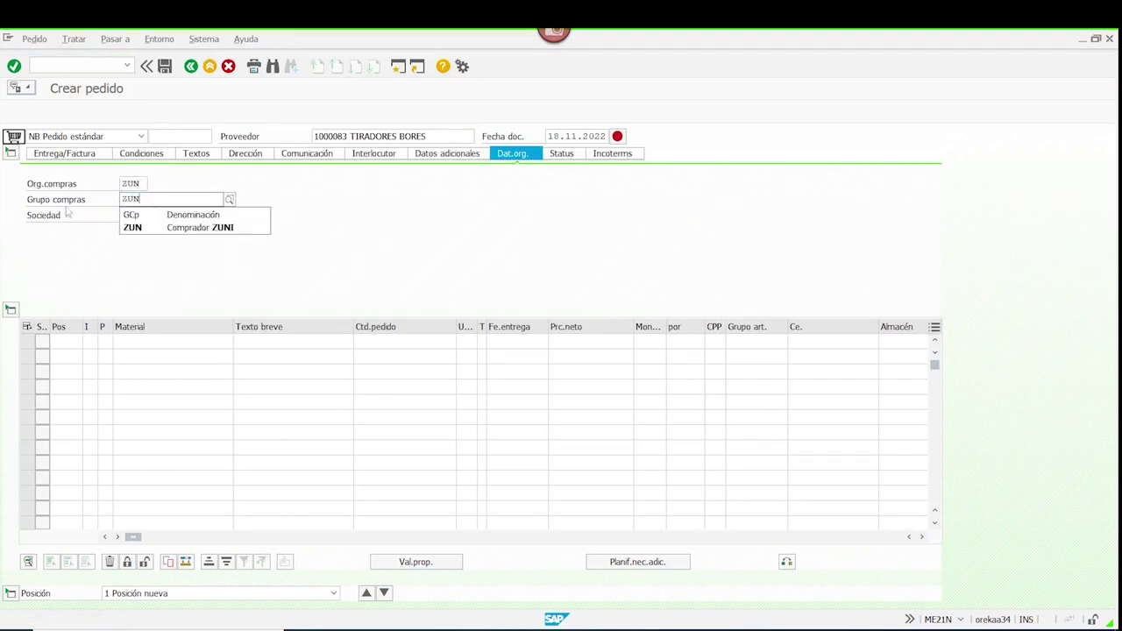
left_click(131, 228)
left_click(131, 215)
type("ZUNI")
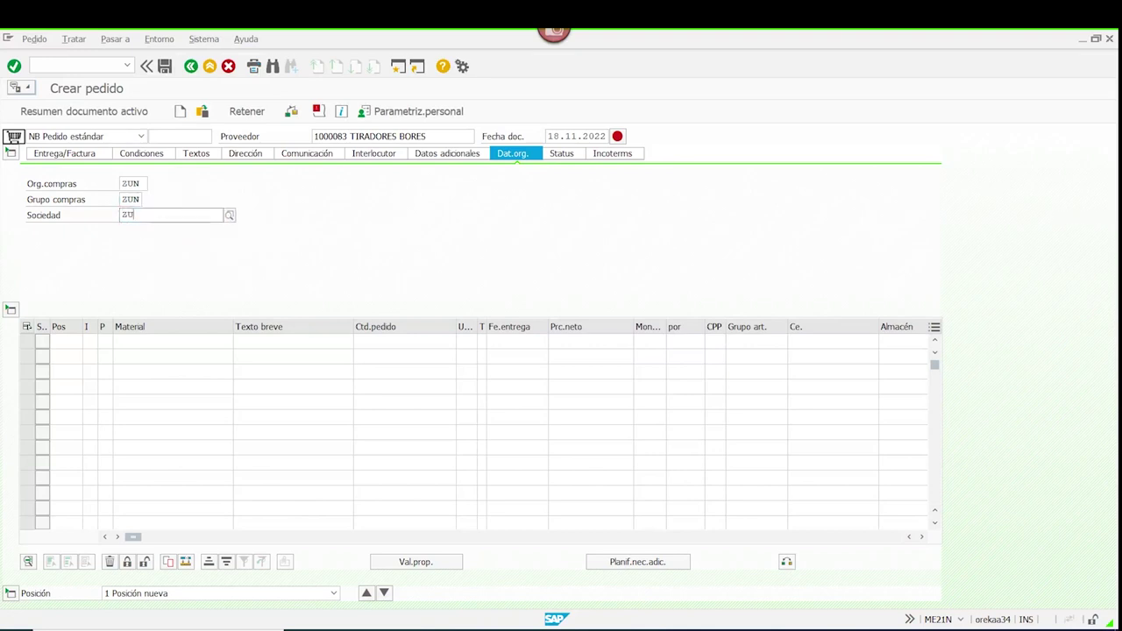
left_click(143, 183)
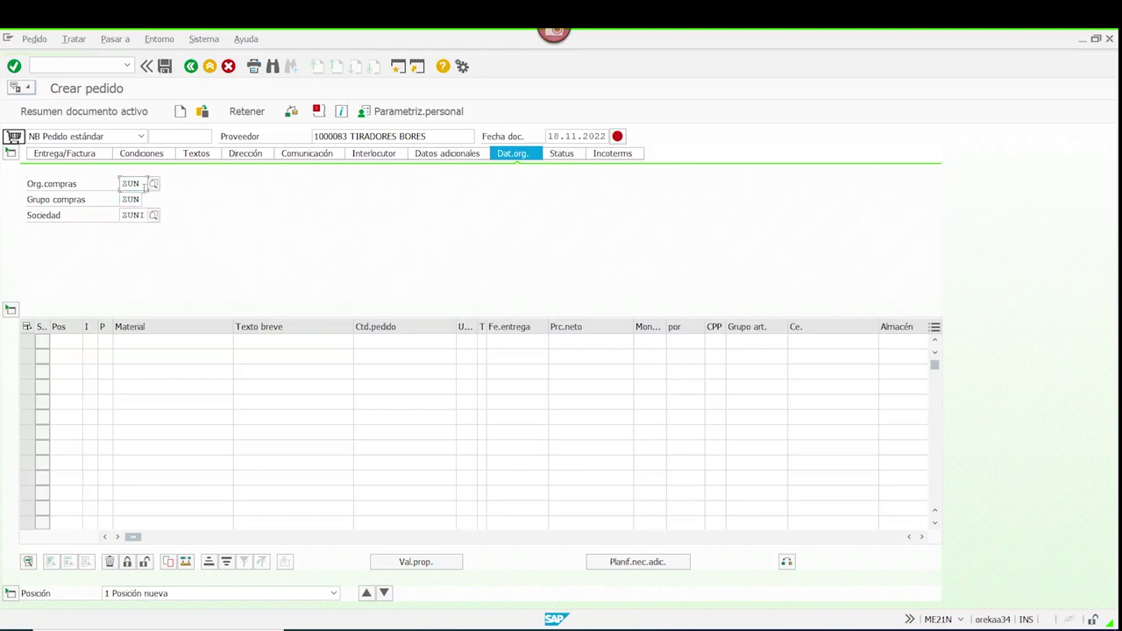
type("ZUNI")
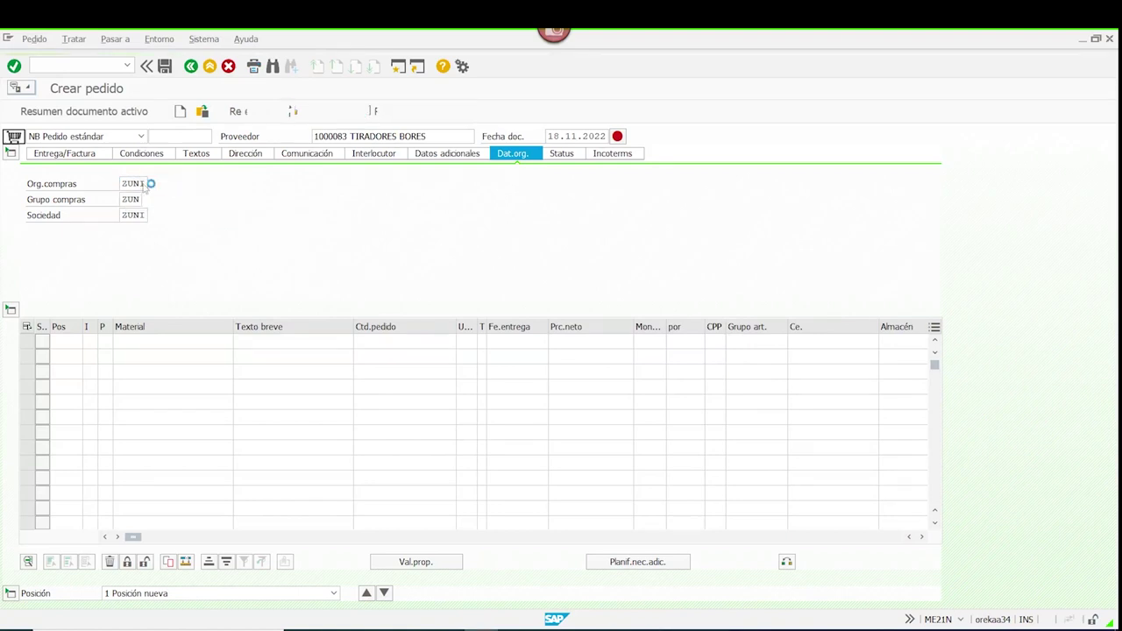
- Add an item for 5000 pieces of MP_TORNILLO_CE20F at plant ZUNI and save the purchase order
left_click(169, 342)
type("*CE20F")
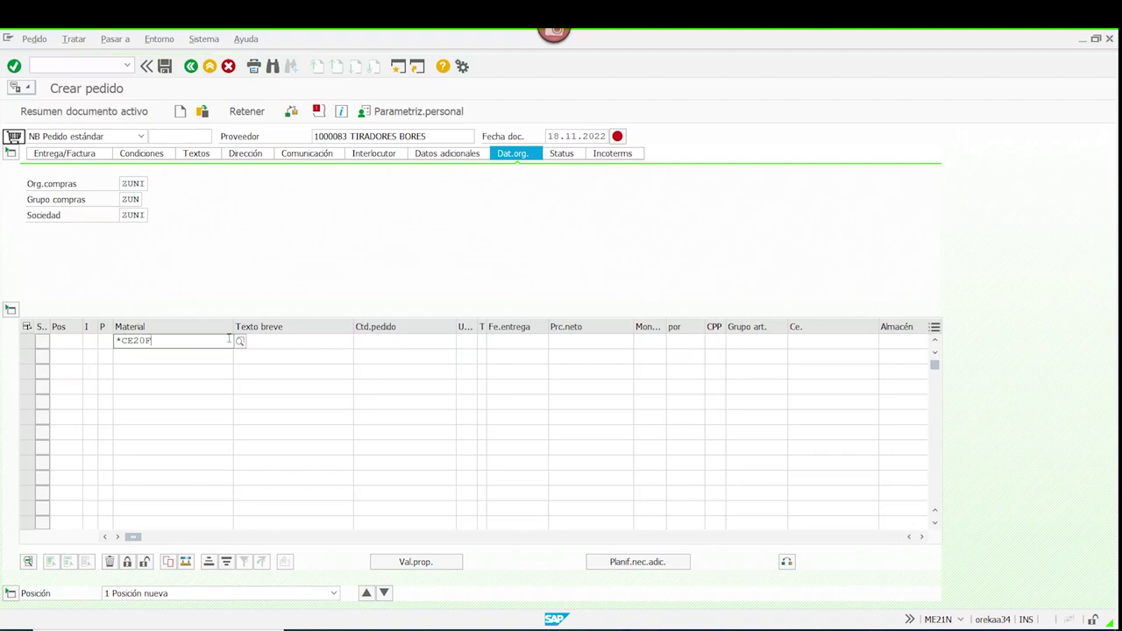
left_click(140, 372)
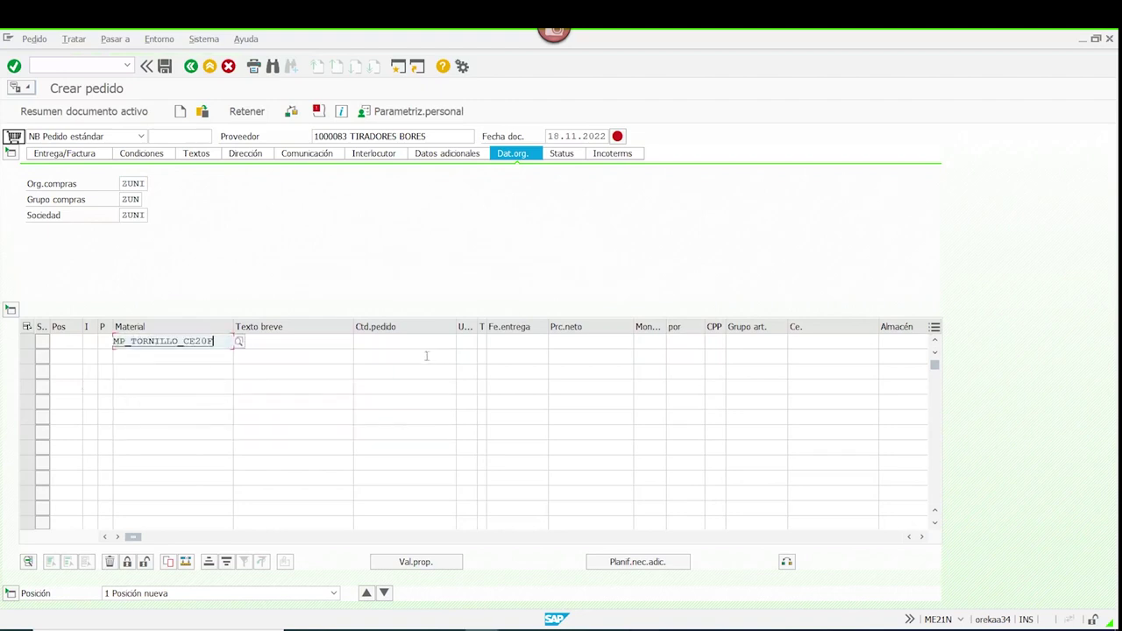
left_click(403, 343)
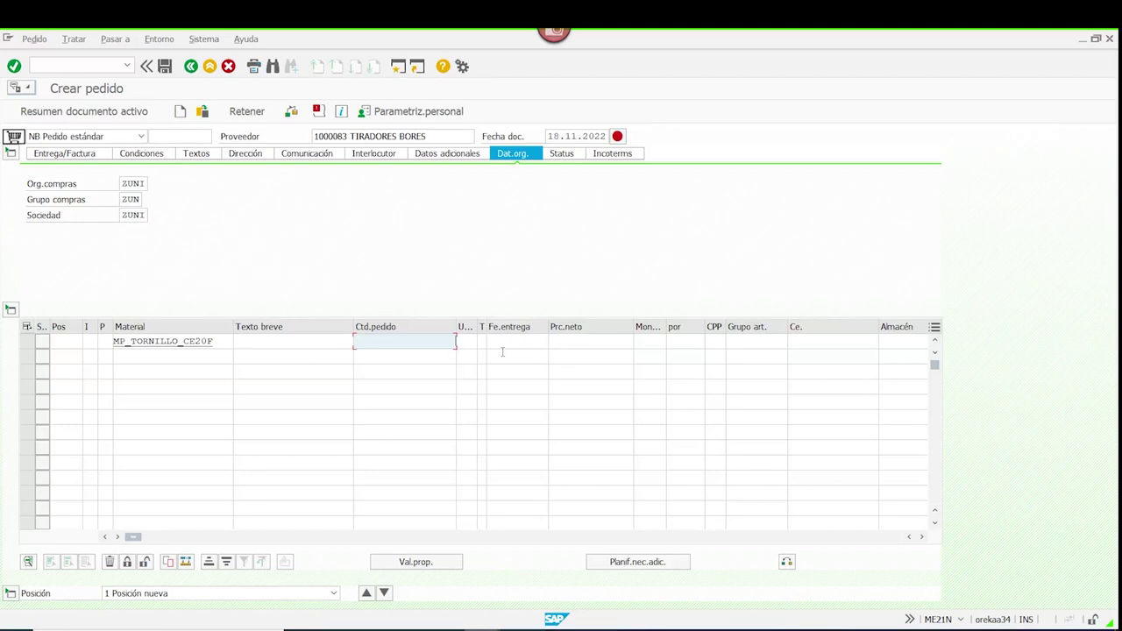
type("5000")
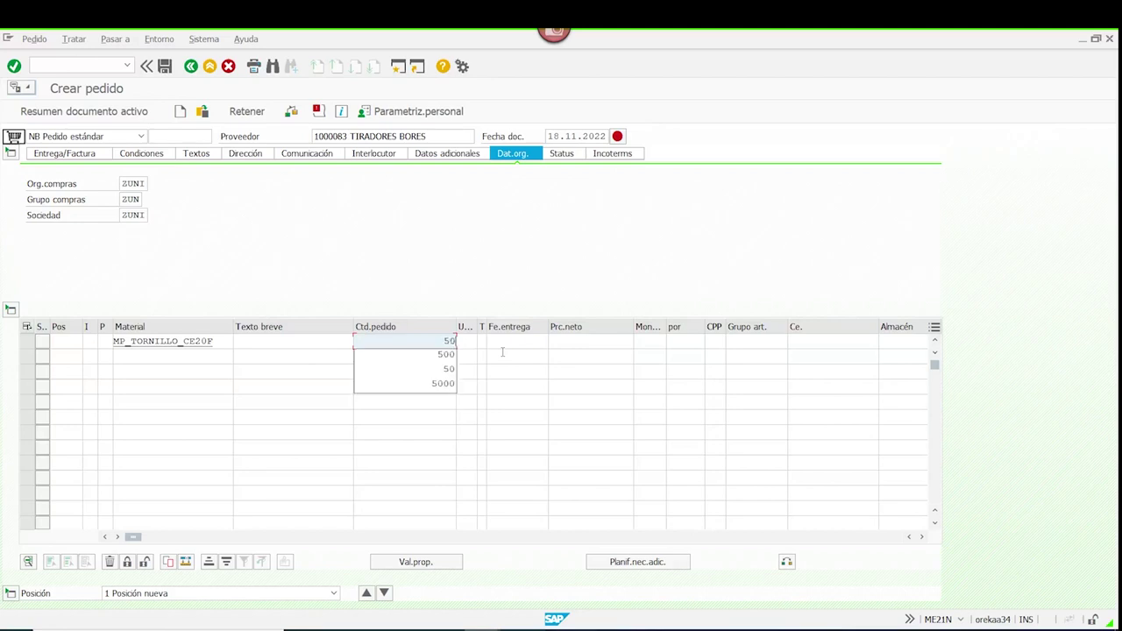
left_click(806, 341)
type("ZUNI")
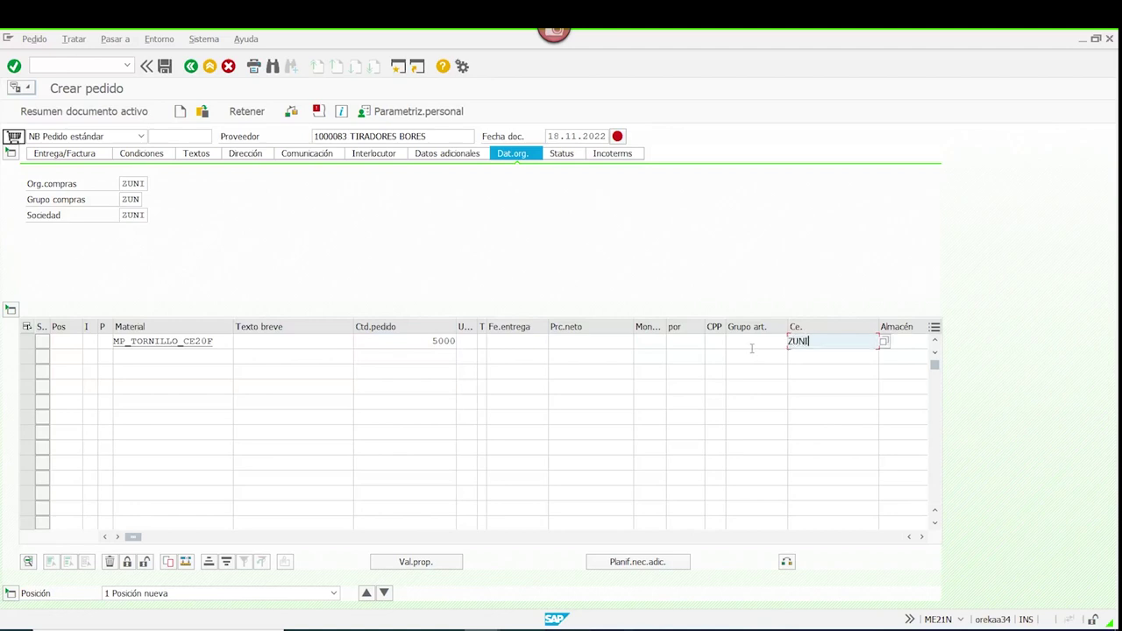
key("Return")
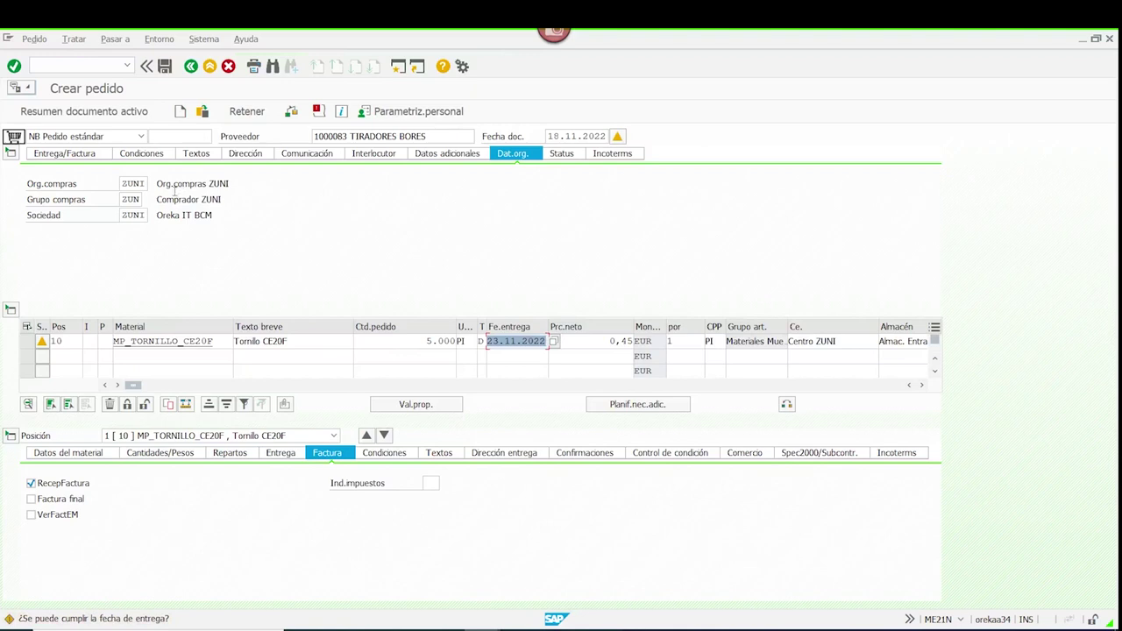
left_click(164, 67)
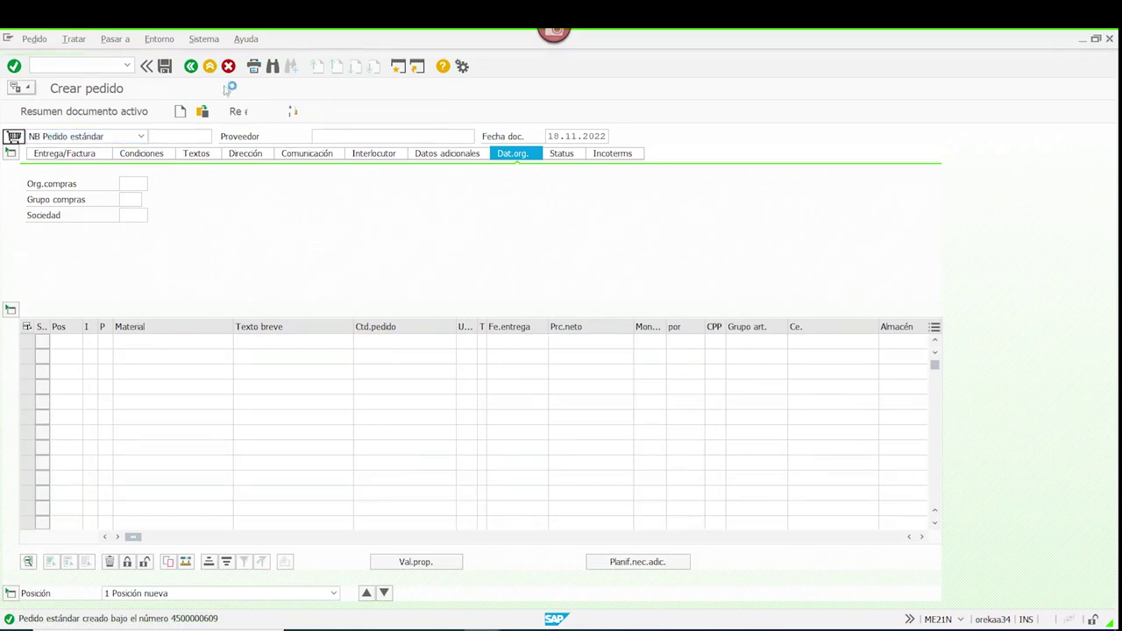
- Copy the new purchase order number from the creation message details and return to the SAP start screen
left_click(184, 619)
left_click_drag(227, 143, 348, 140)
key("ctrl+c")
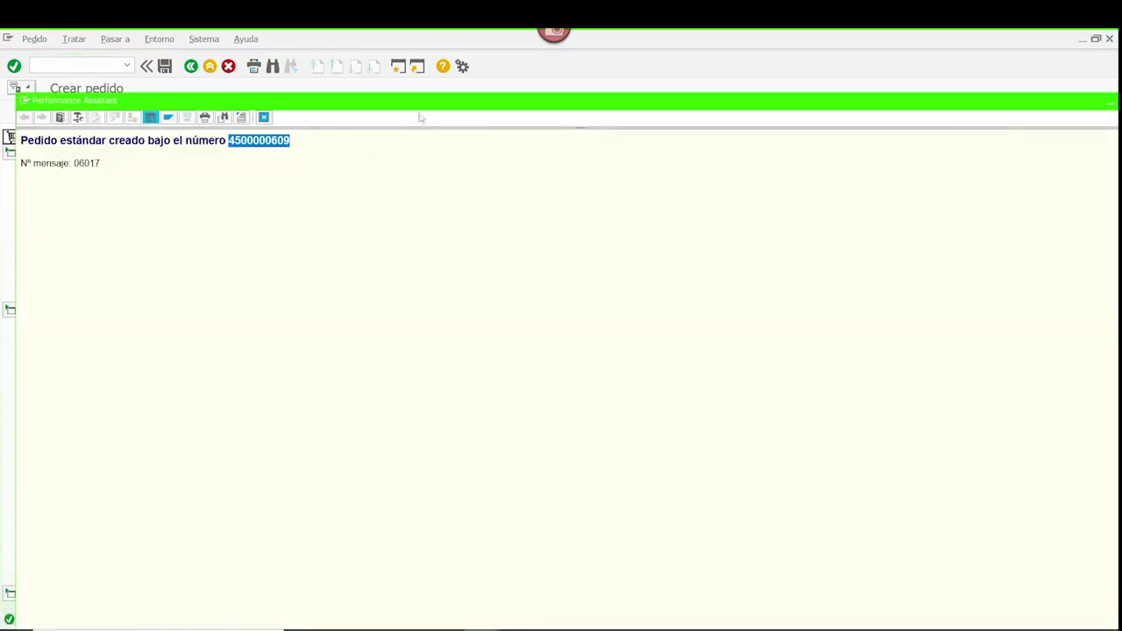
left_click_drag(429, 103, 373, 108)
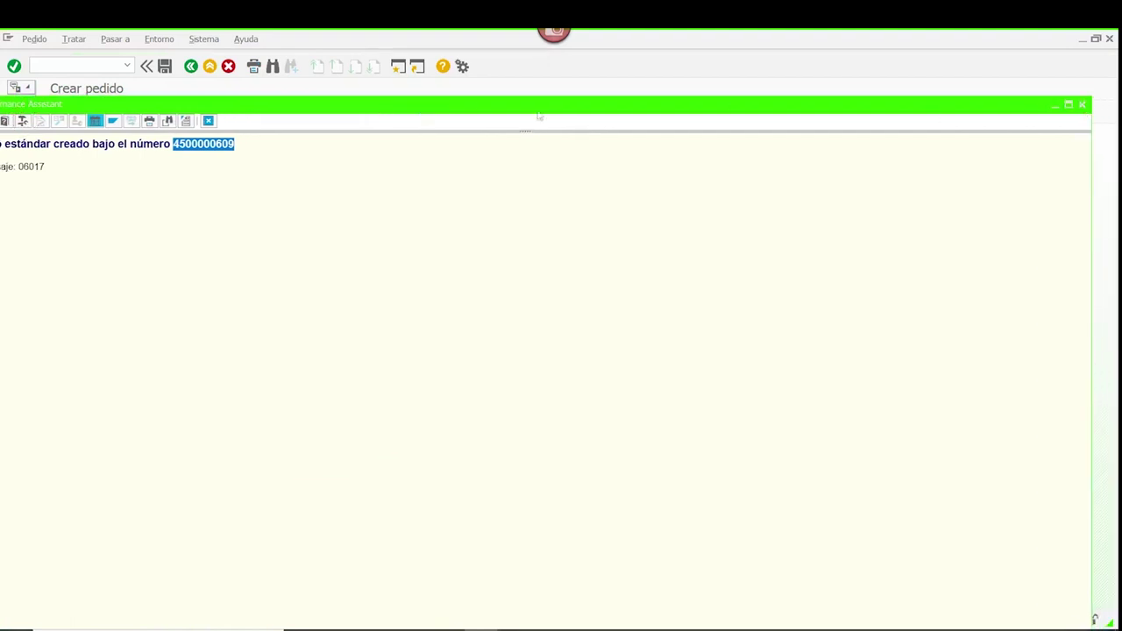
left_click(1082, 104)
left_click(209, 67)
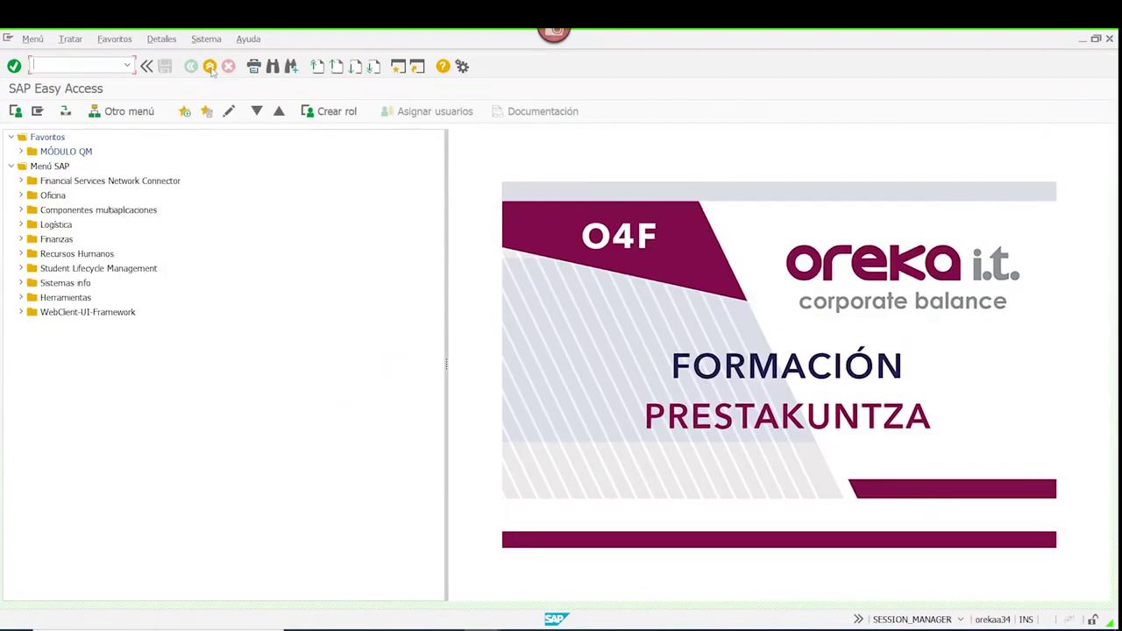
left_click(216, 74)
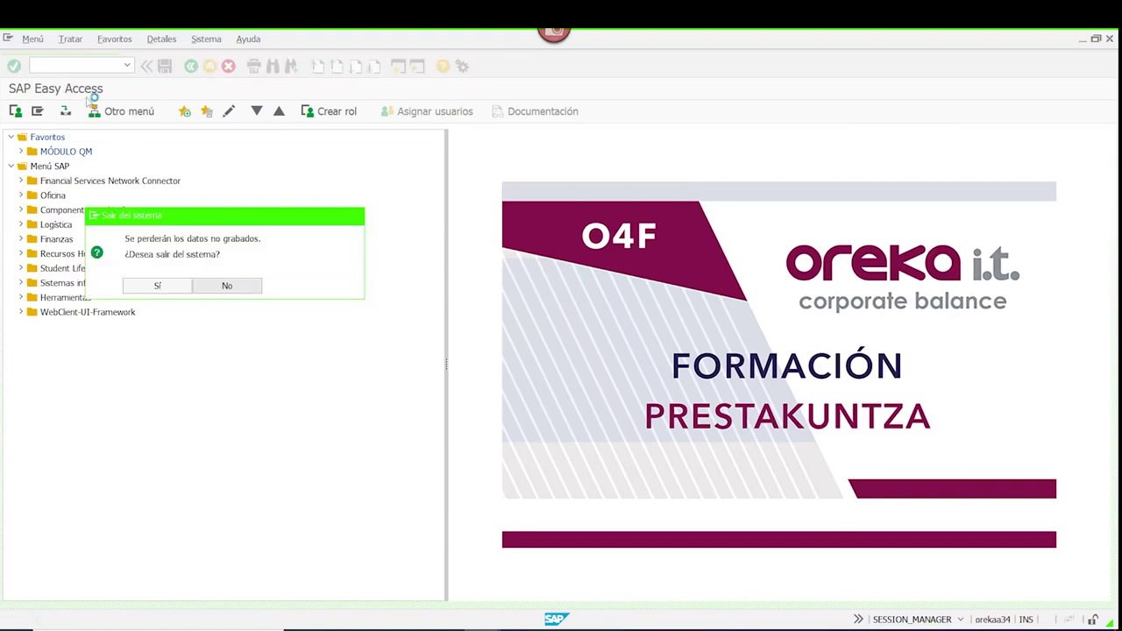
key("Escape")
- Start a goods receipt with transaction MIGO and load the copied purchase order
type("MIGO")
key("Return")
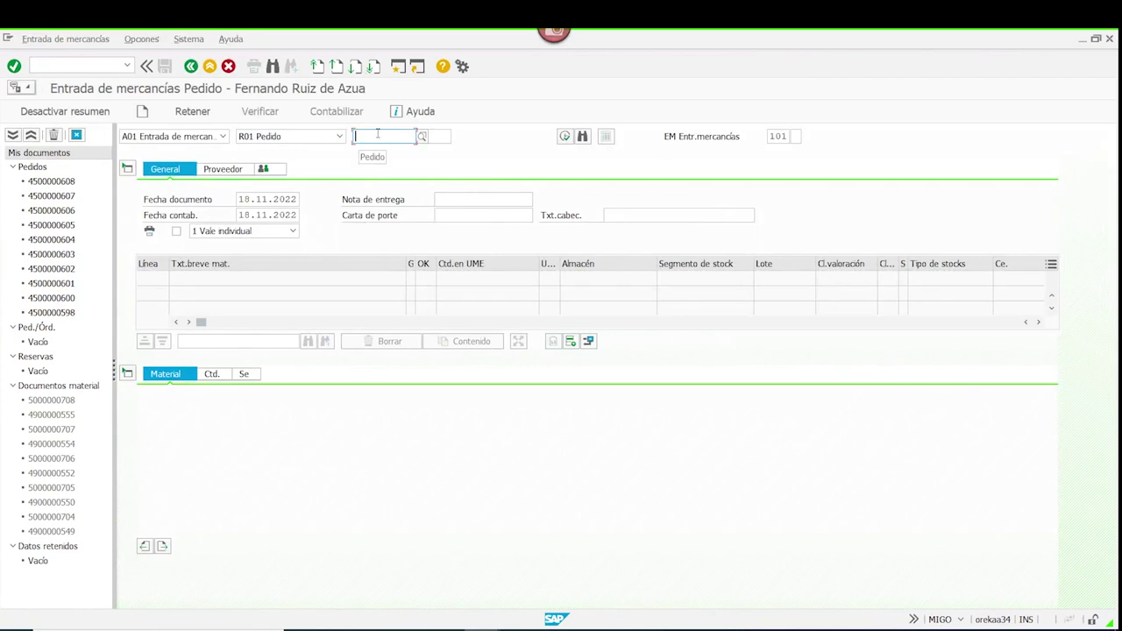
key("ctrl+v")
key("Return")
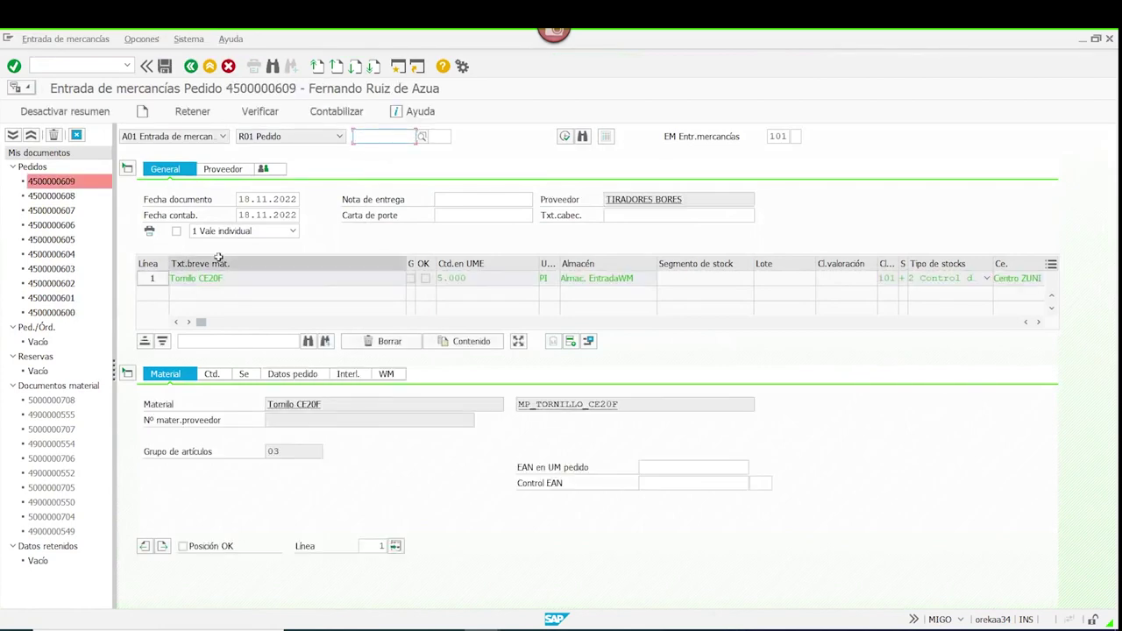
- Enter a delivery note quantity of 5000 for the Tornillo CE20F item and mark the item as OK
left_click(211, 374)
left_click(287, 450)
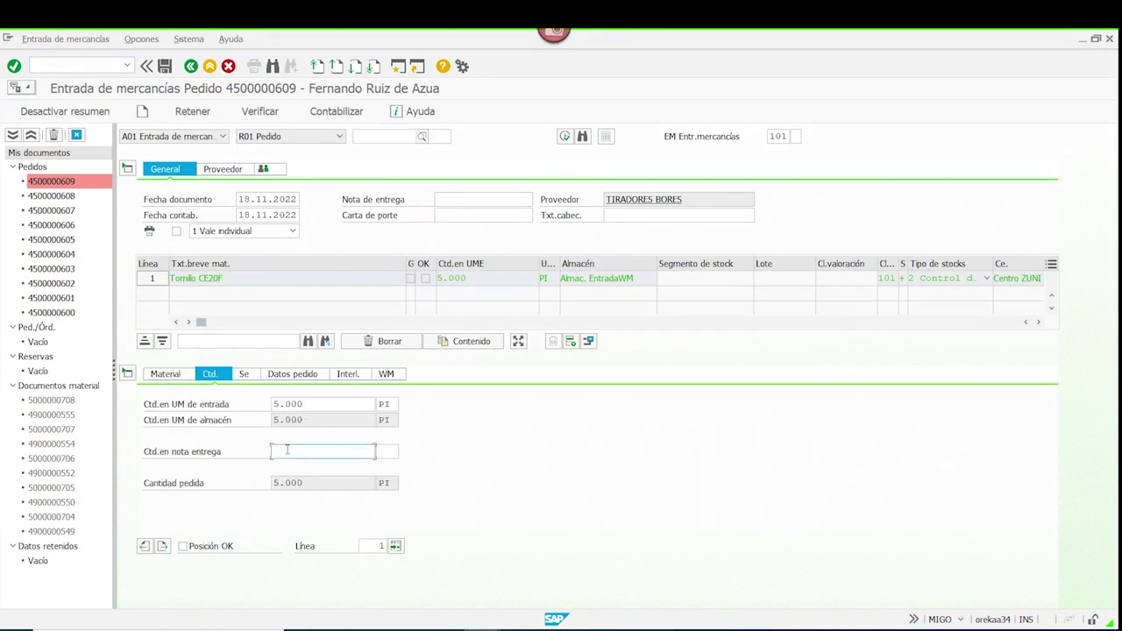
type("5000")
left_click(183, 547)
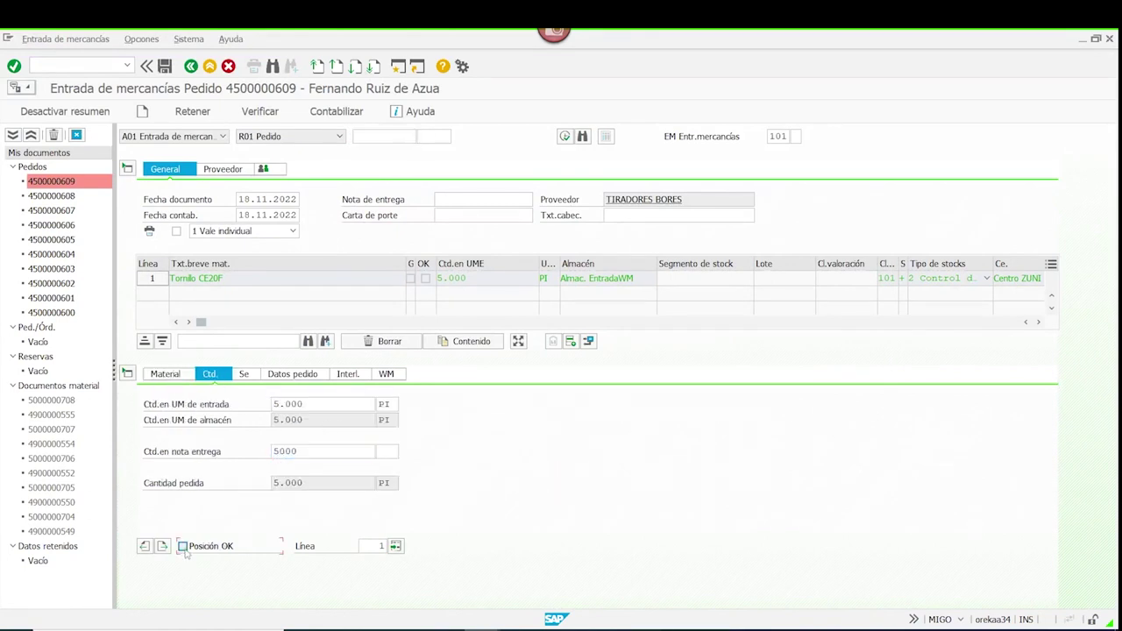
- Set the certificate-included indicator in the item's order data to J Sí, and check and post the goods receipt
left_click(316, 375)
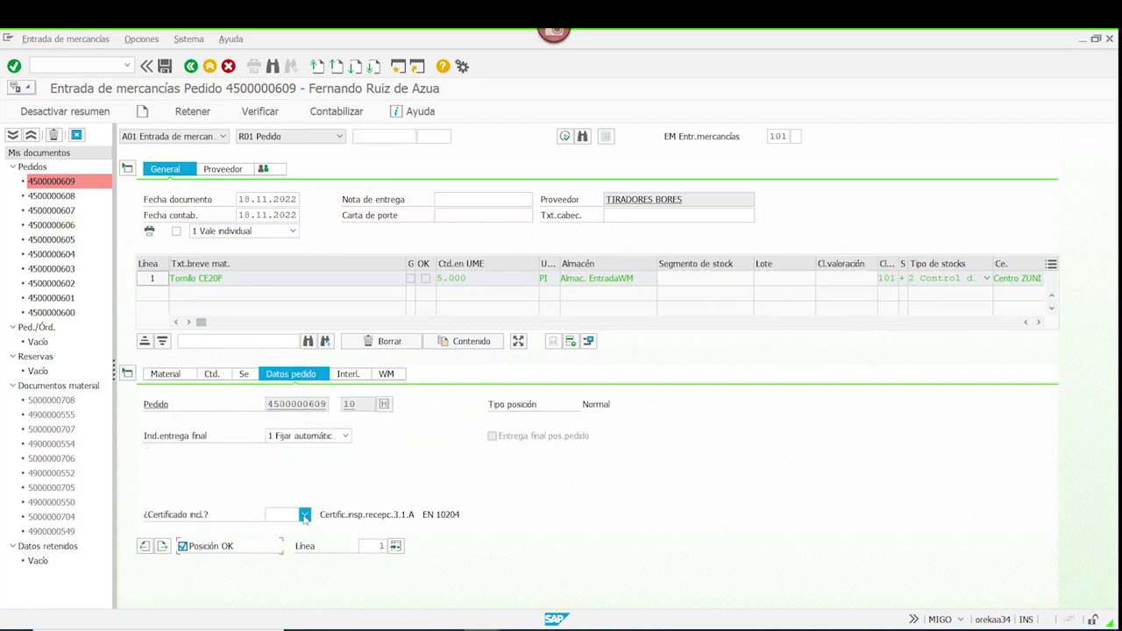
left_click(305, 514)
left_click(296, 530)
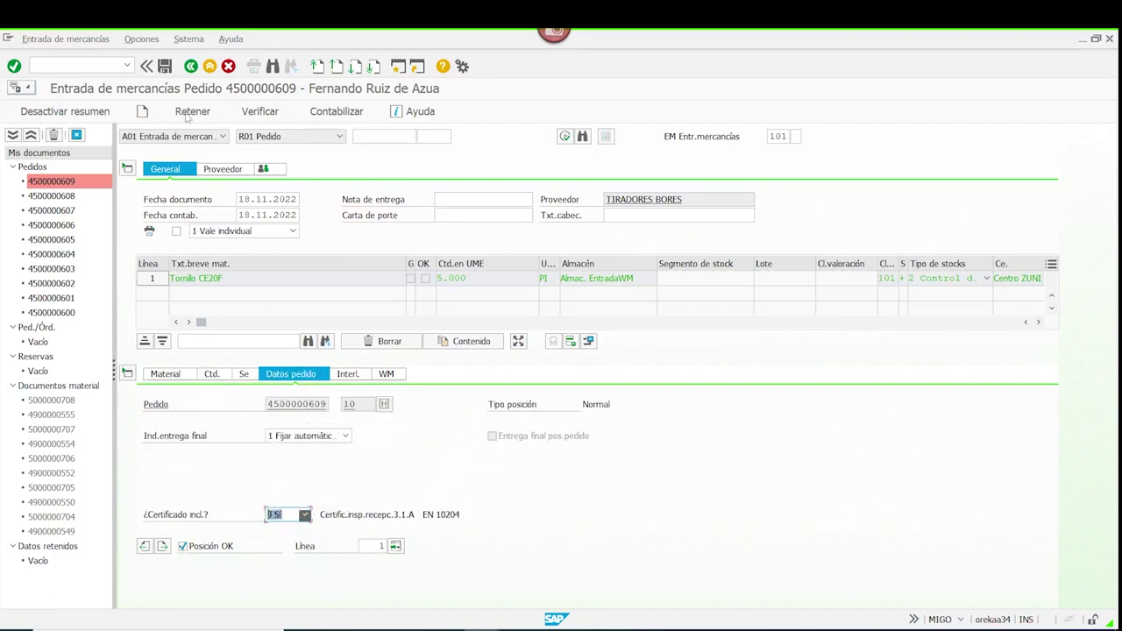
left_click(260, 114)
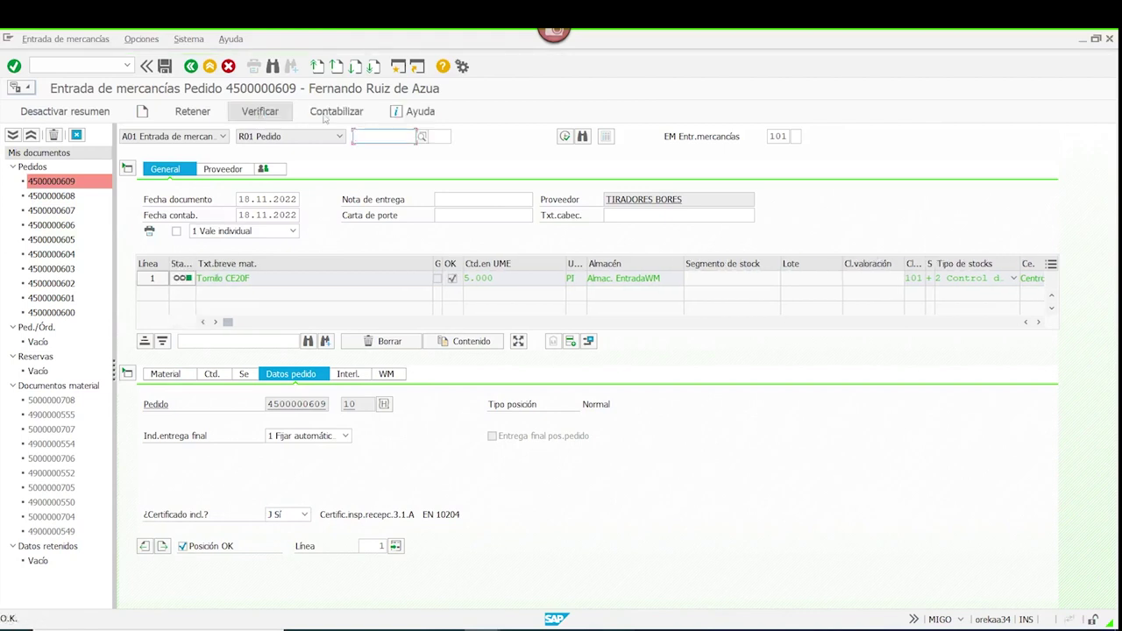
left_click(324, 114)
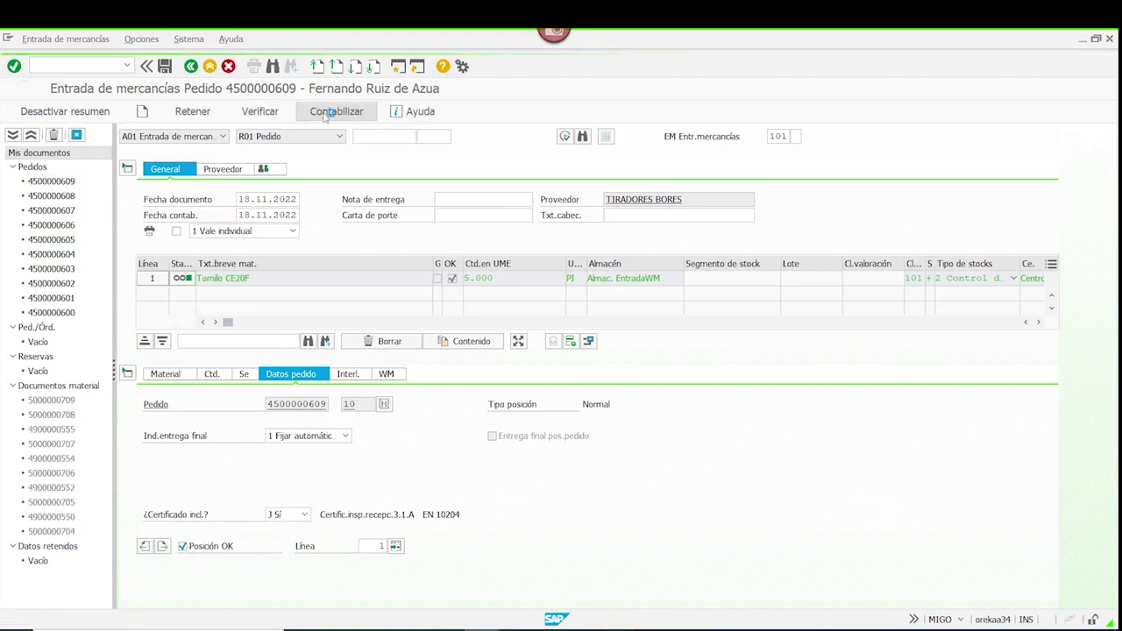
- Leave the goods receipt and display the stock overview of MP_TORNILLO_CE20F at plant ZUNI with transaction MMBE
left_click(212, 72)
type("MMBE")
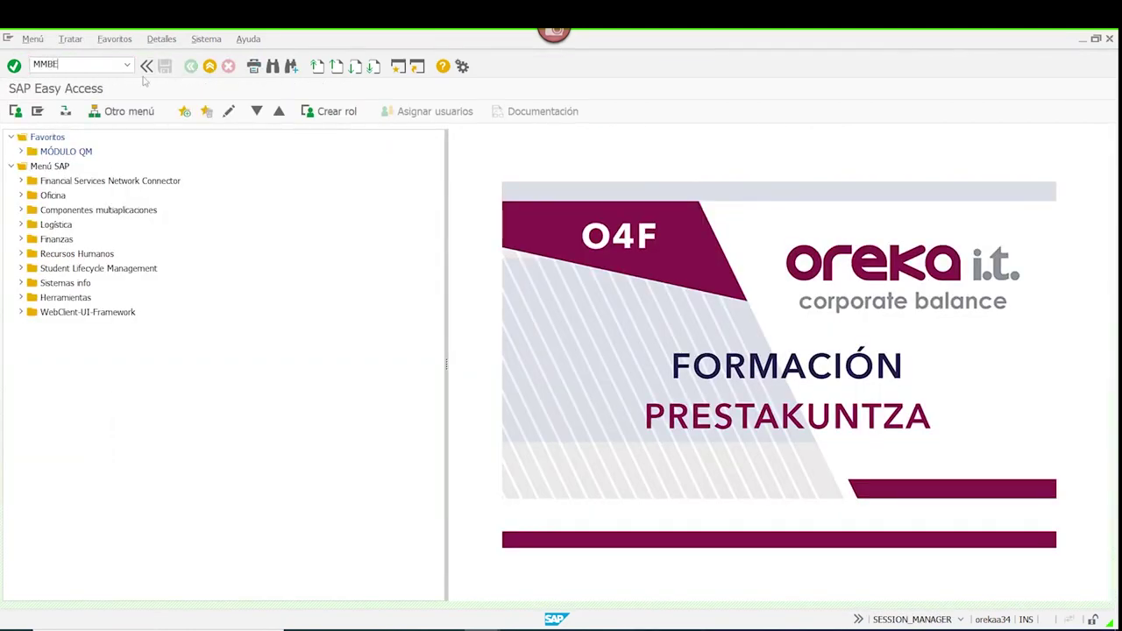
key("Return")
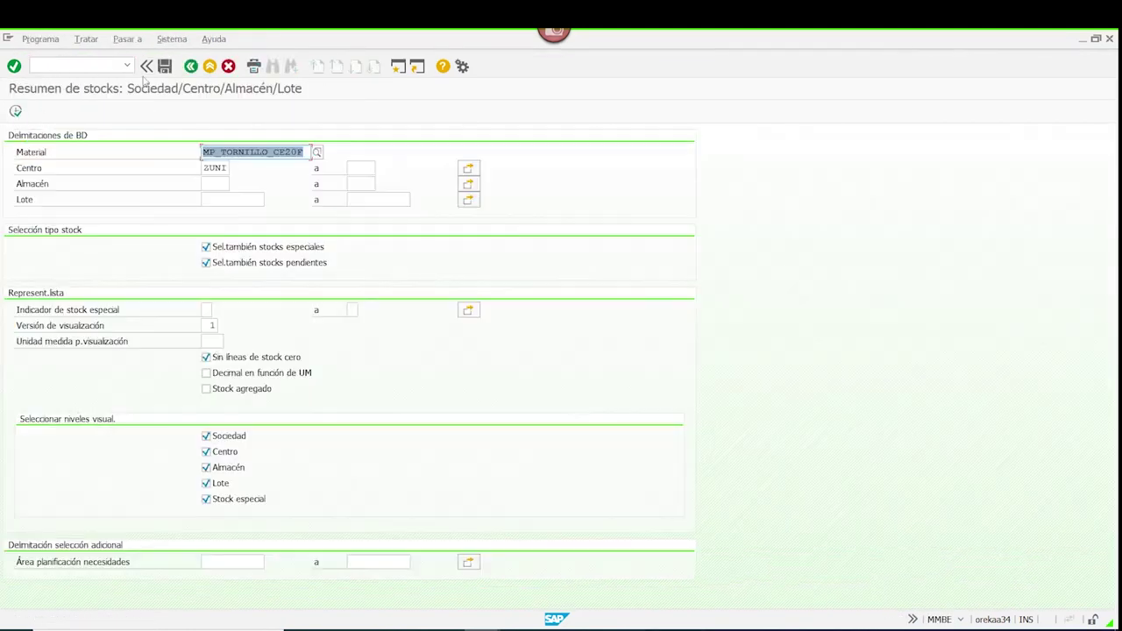
left_click(14, 110)
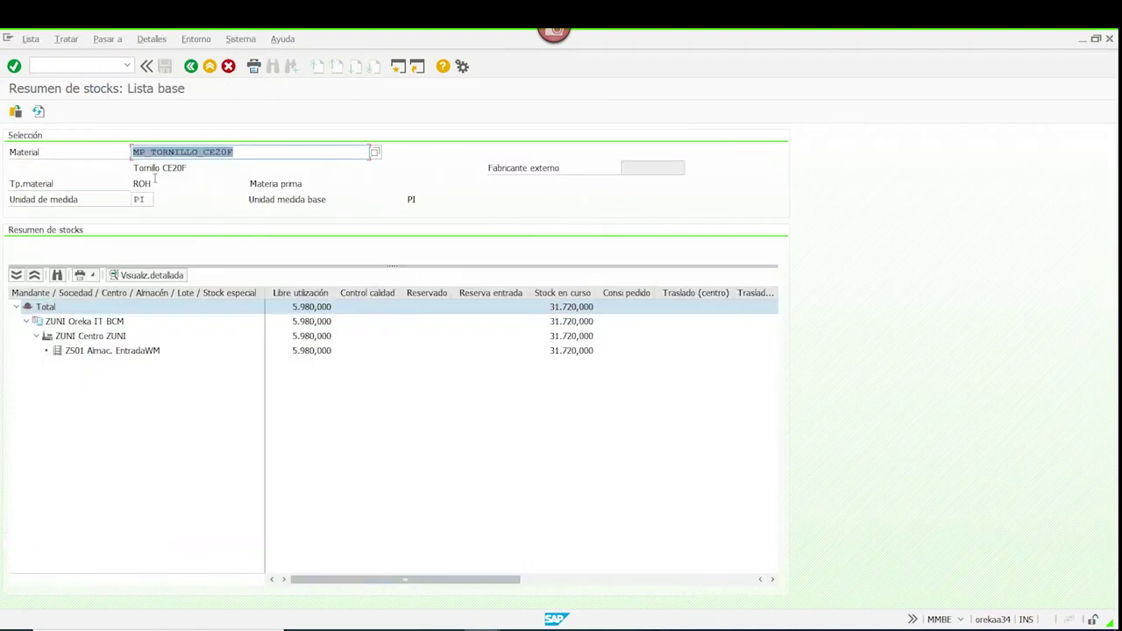